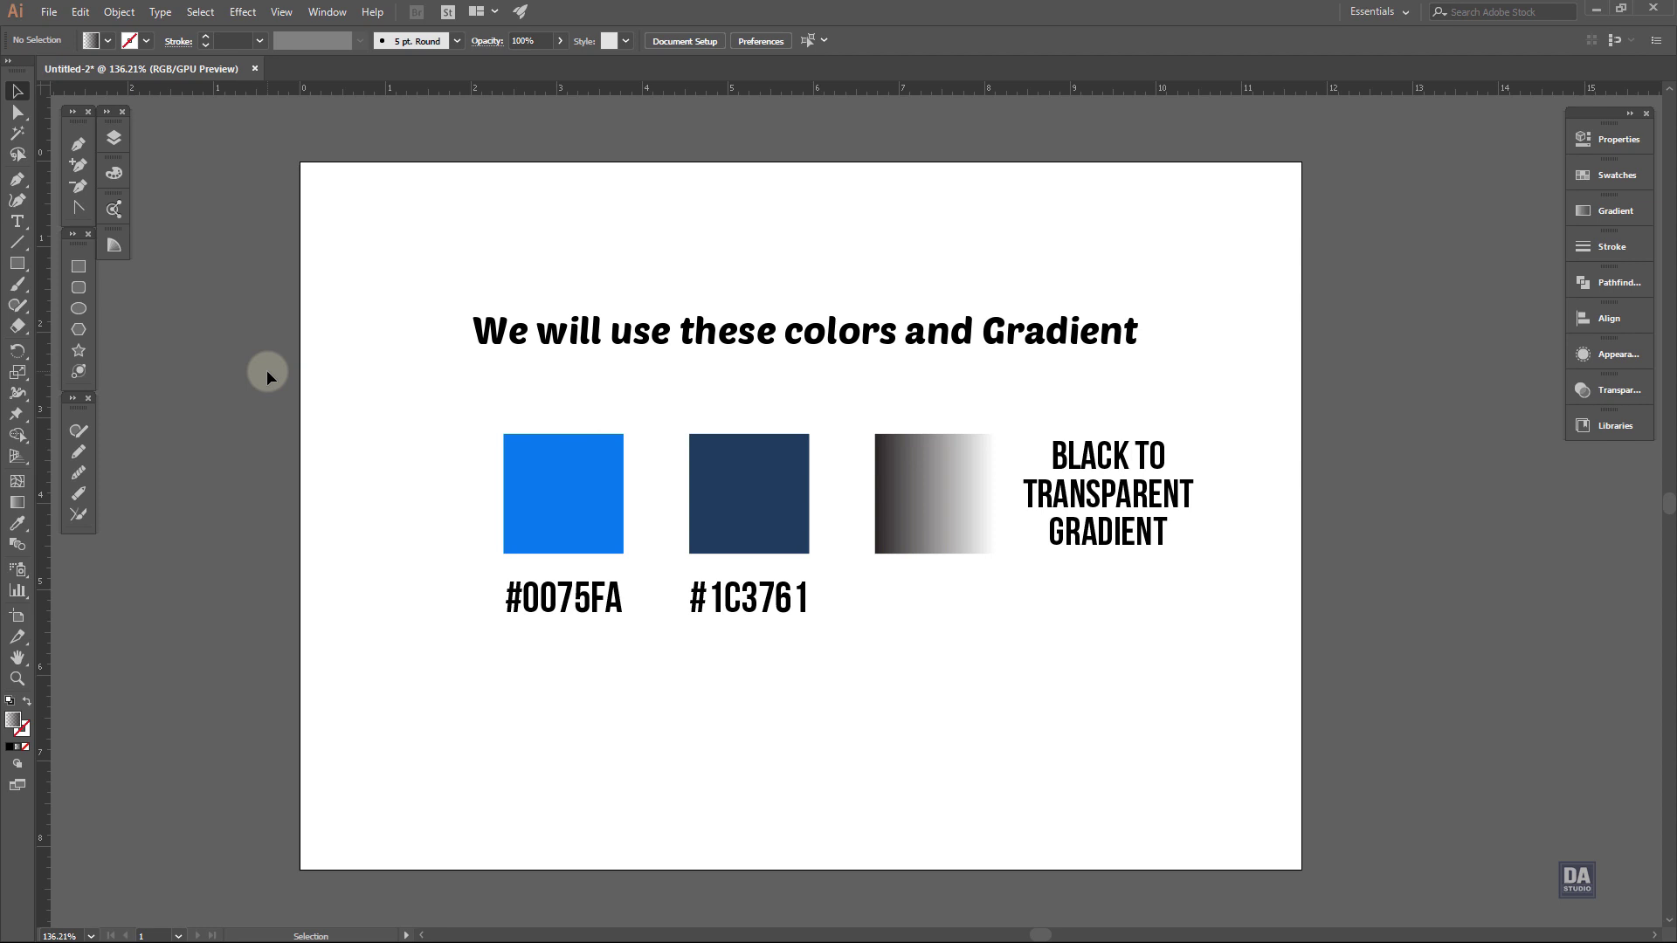
Draw a closed curved wave shape across the page's top-left corner with the Pen tool
left_click(87, 148)
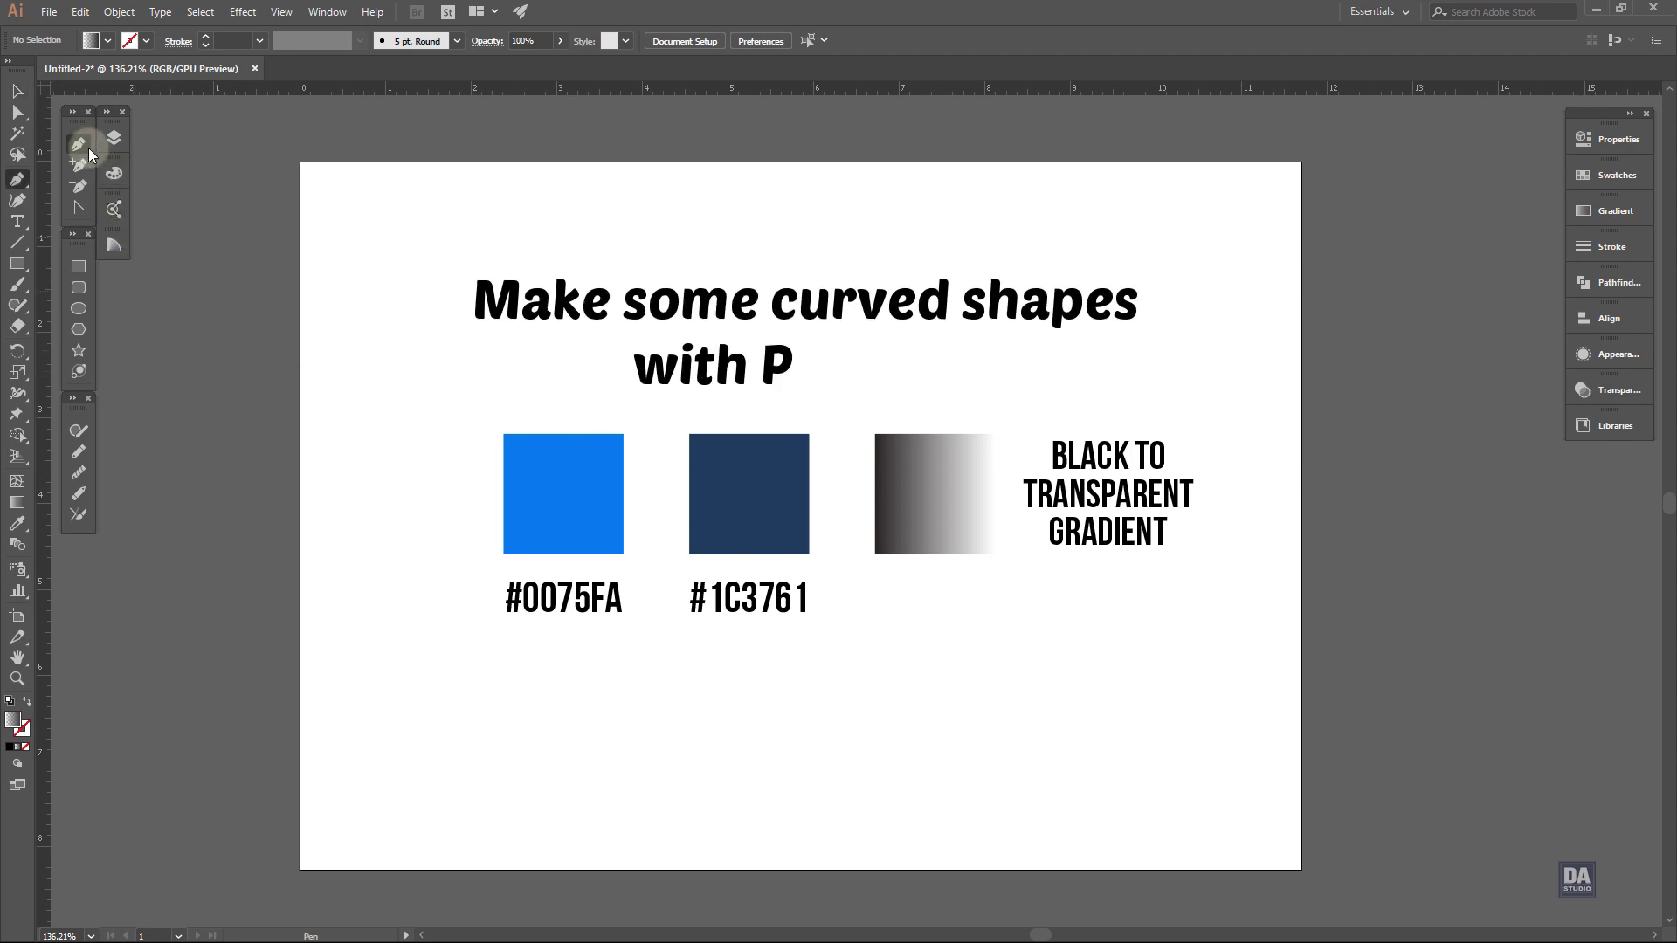
left_click(299, 374)
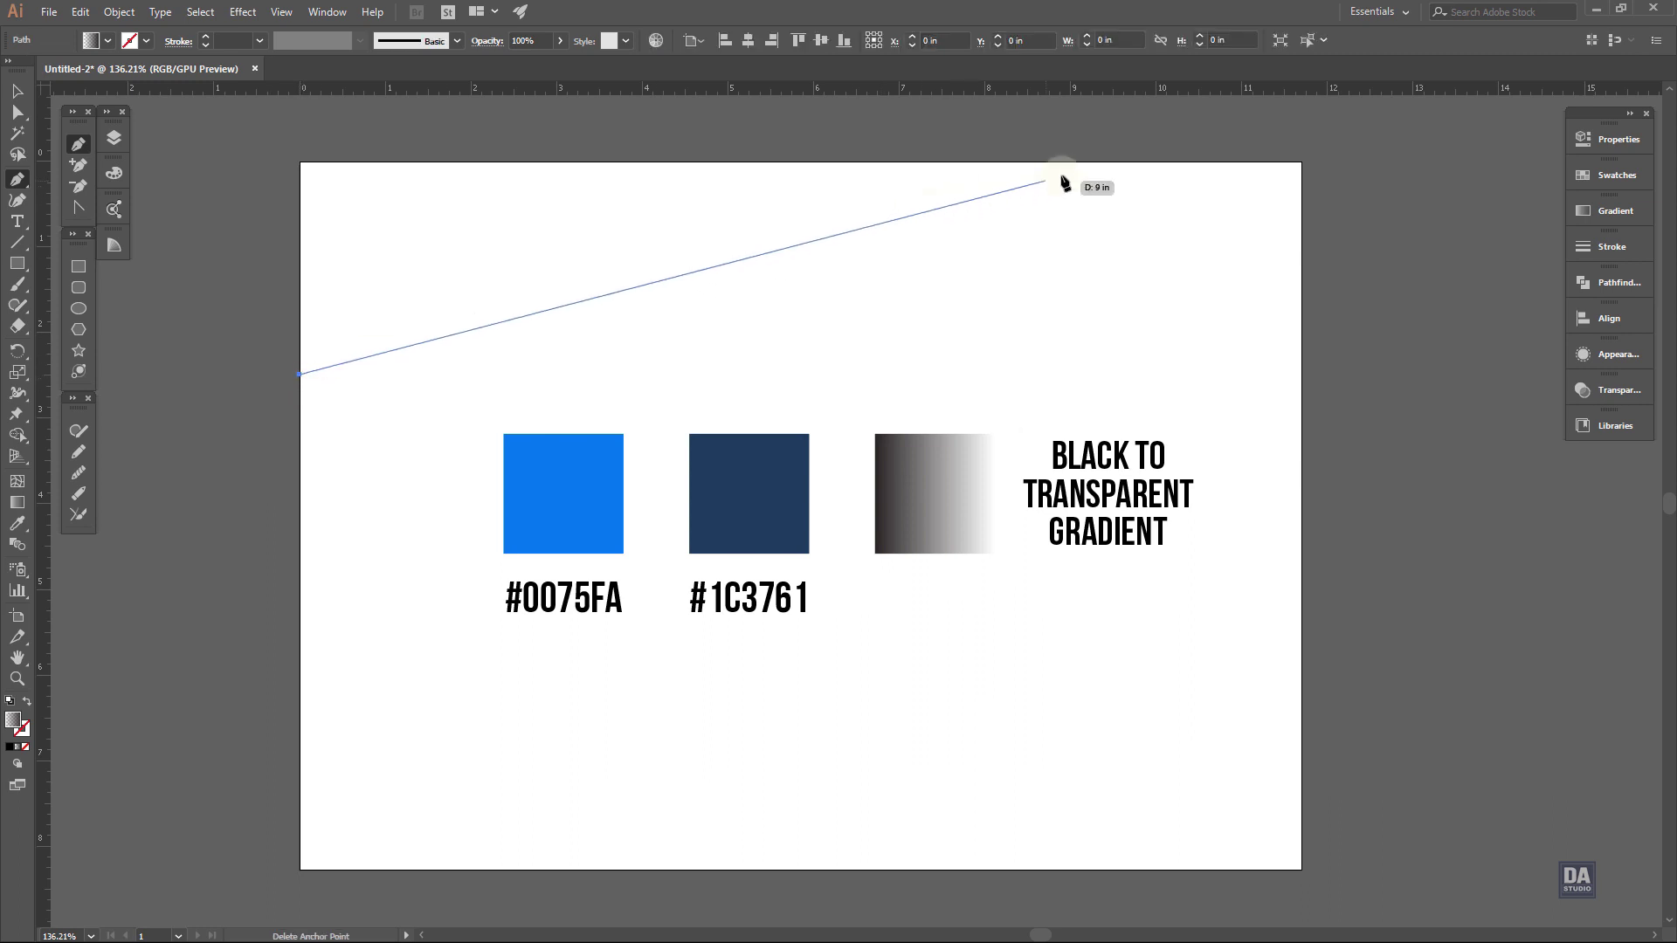
left_click(1137, 160)
left_click_drag(1136, 160, 1605, 149)
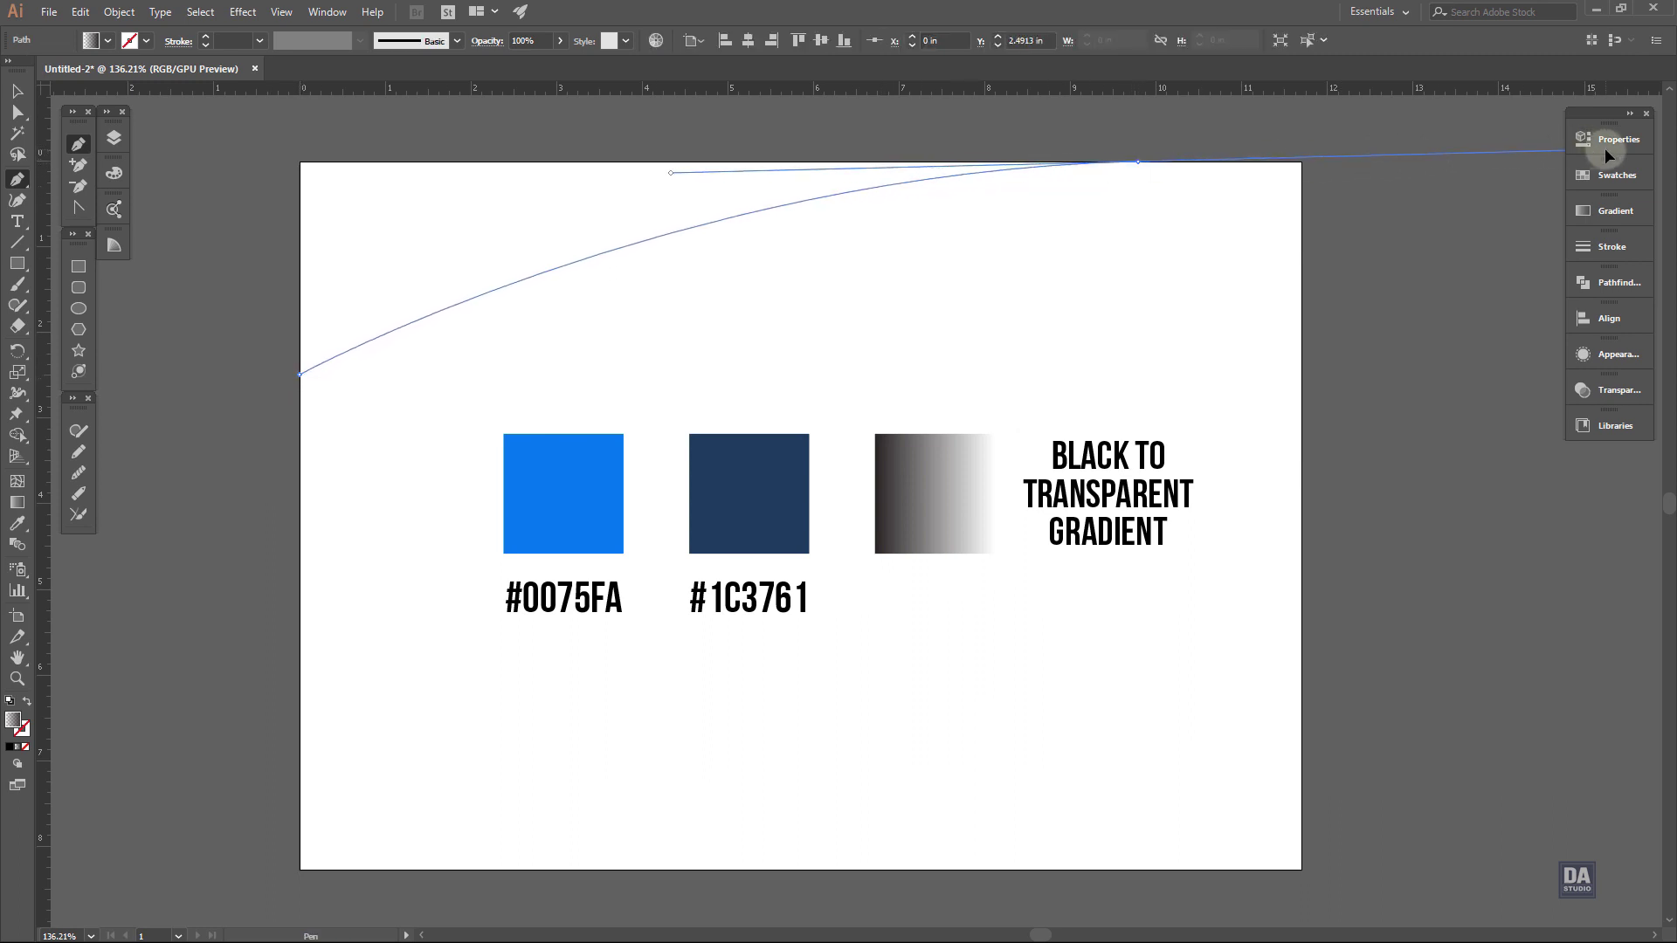
left_click_drag(663, 181, 595, 182)
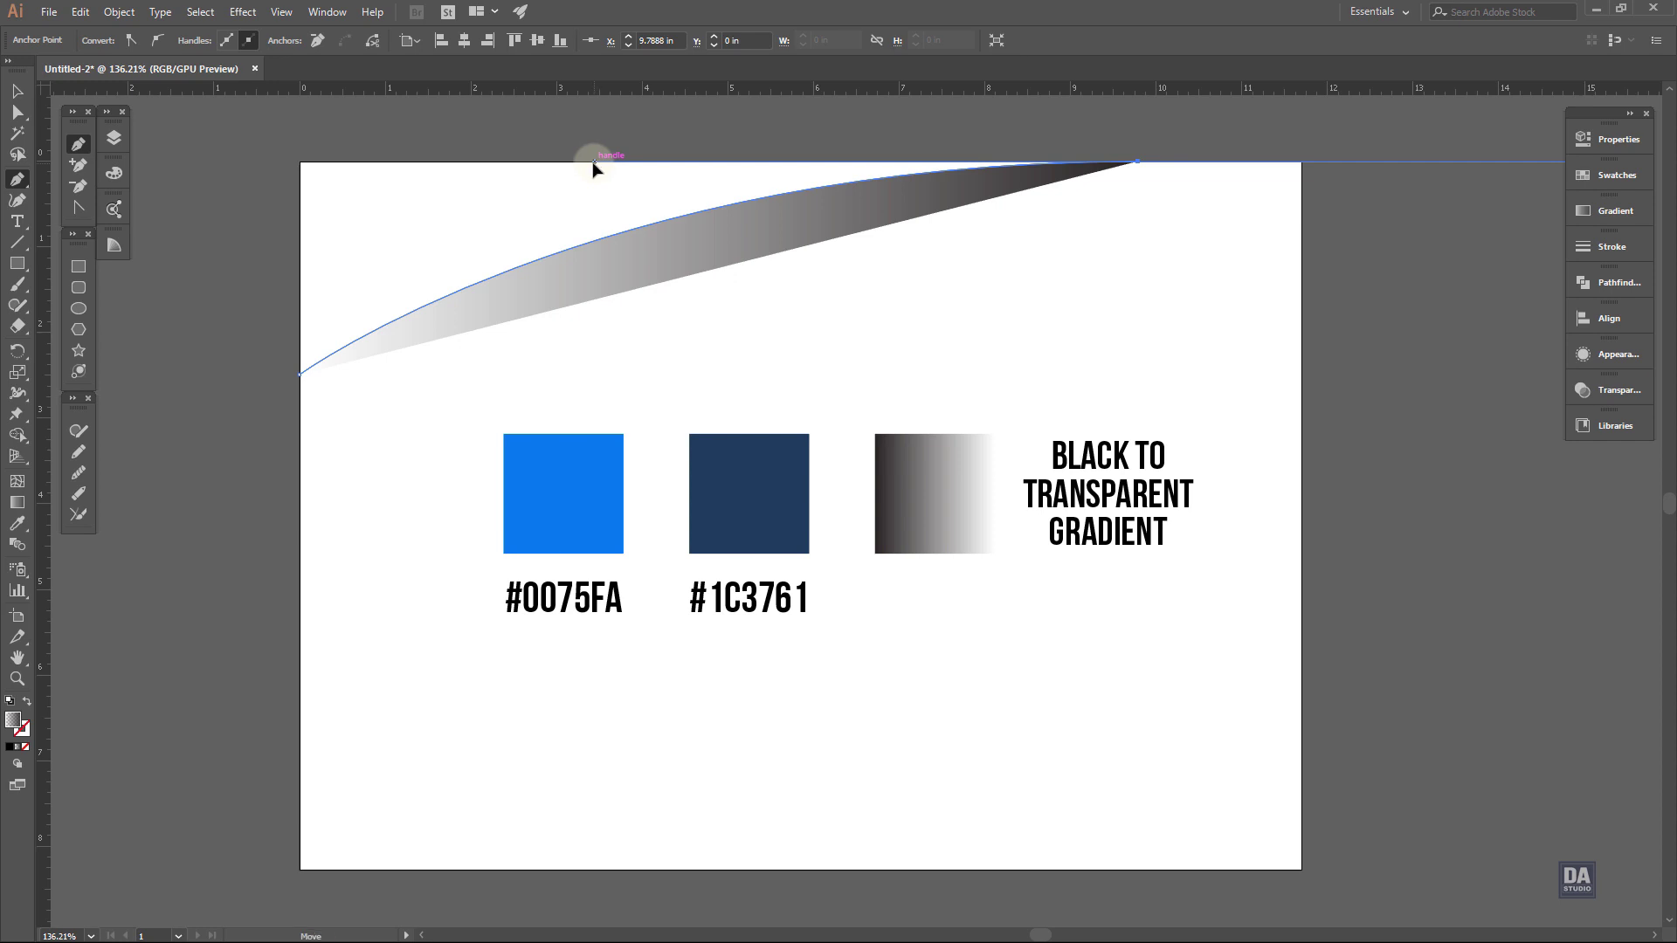
left_click_drag(595, 165, 577, 181)
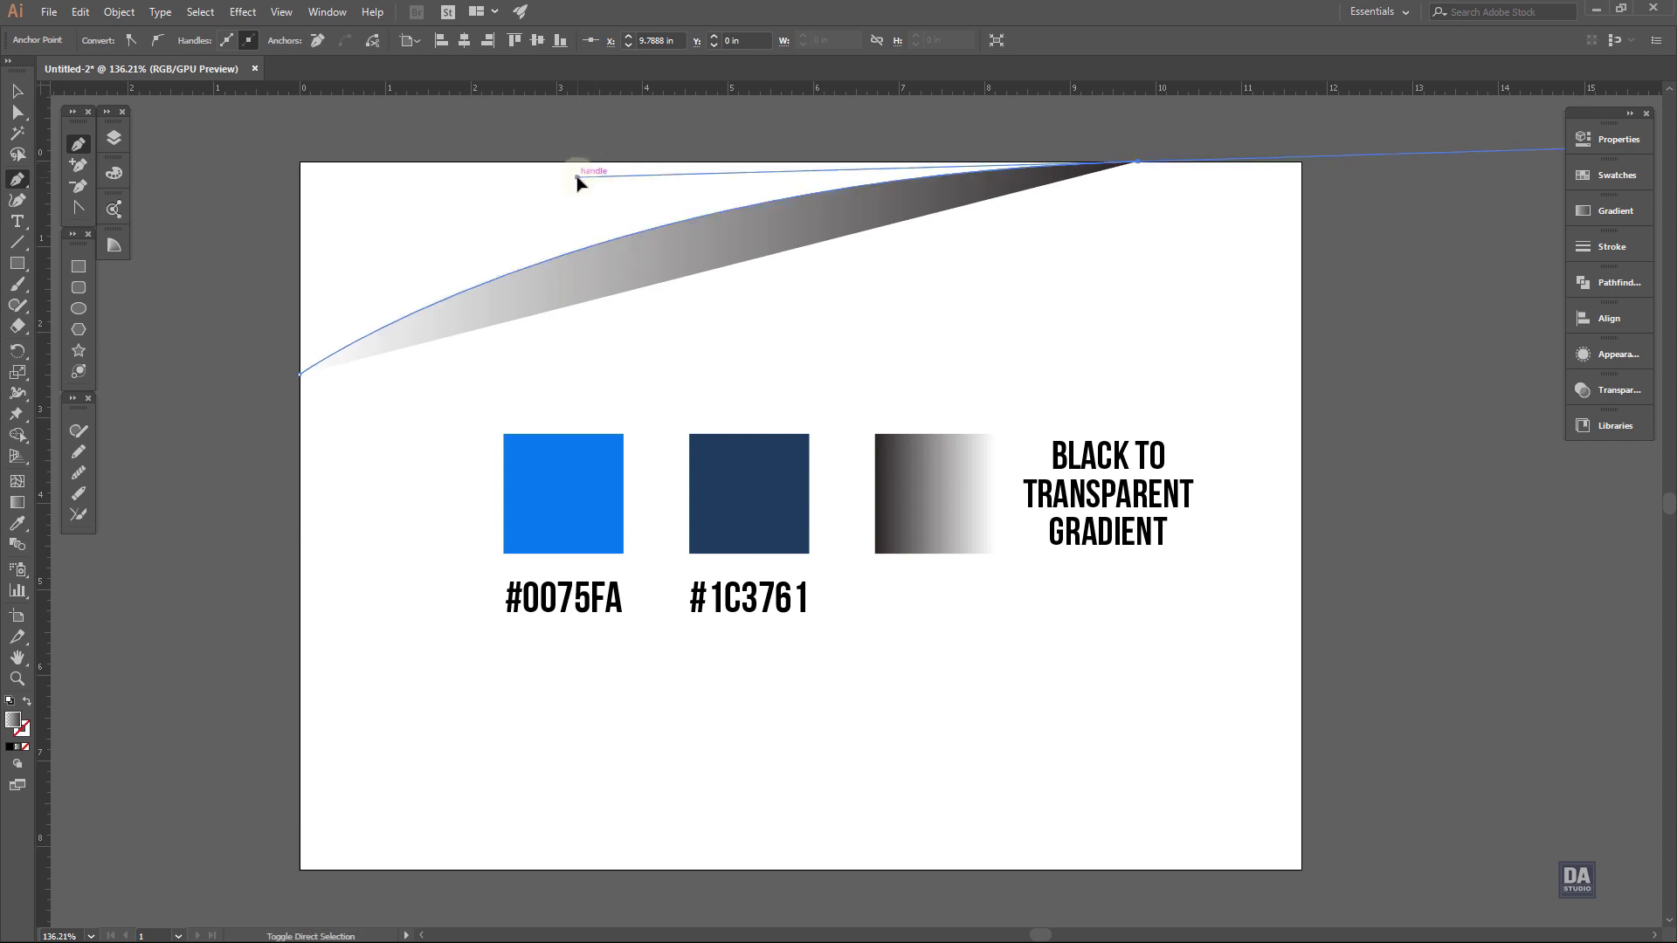
left_click(1137, 163)
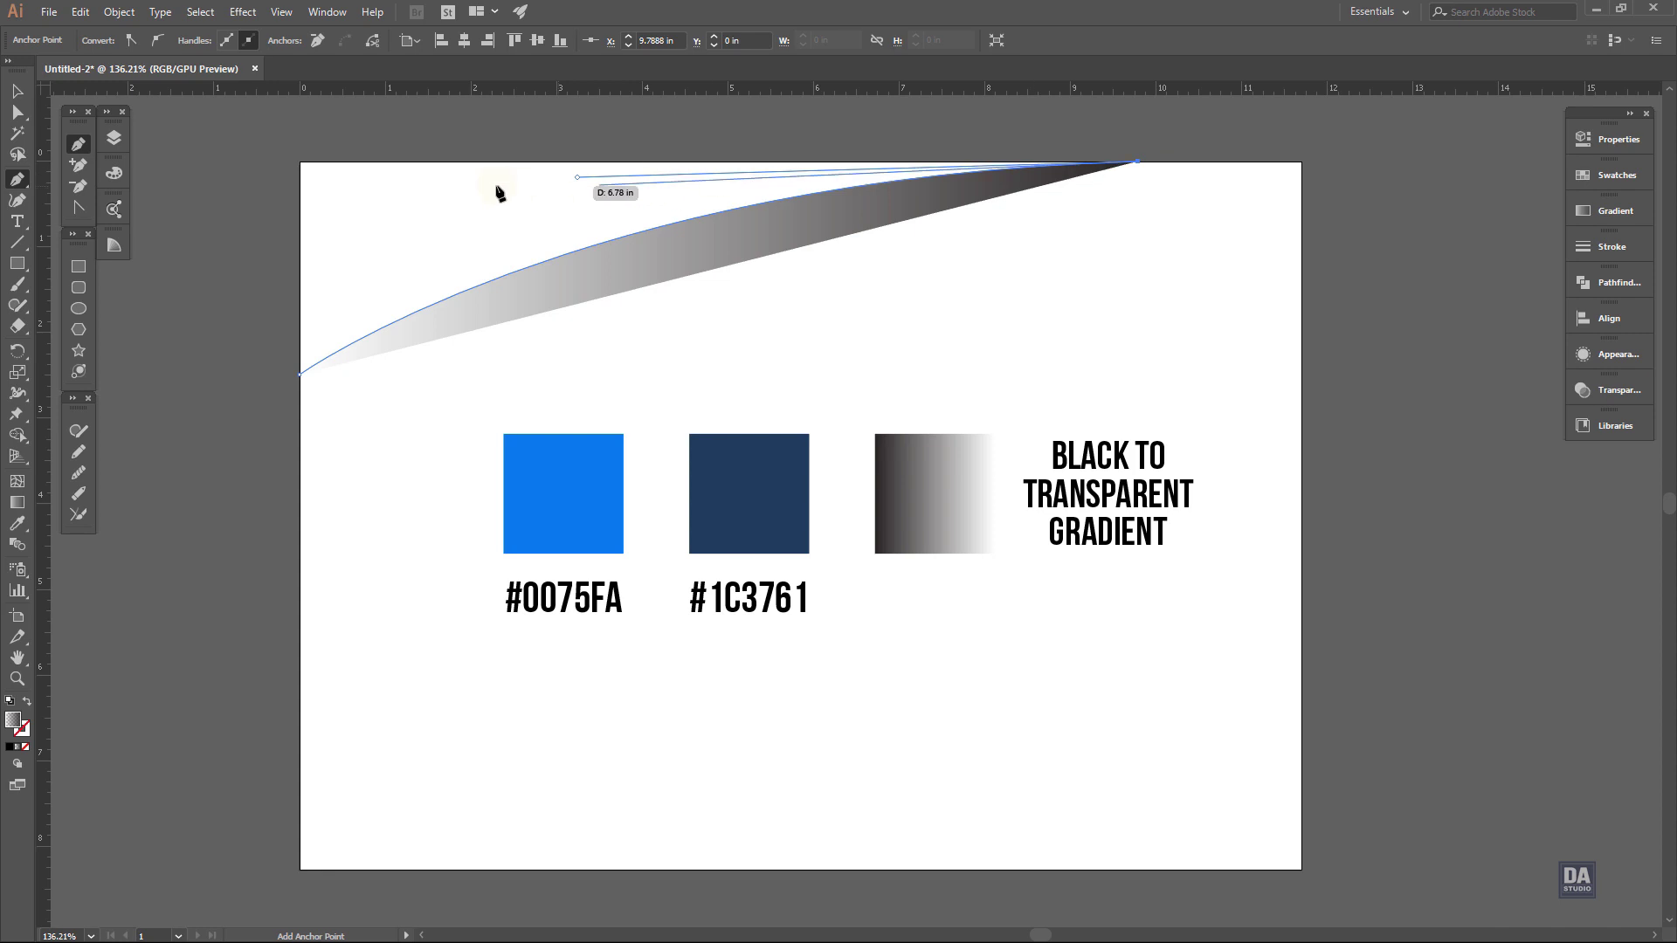
left_click(302, 162)
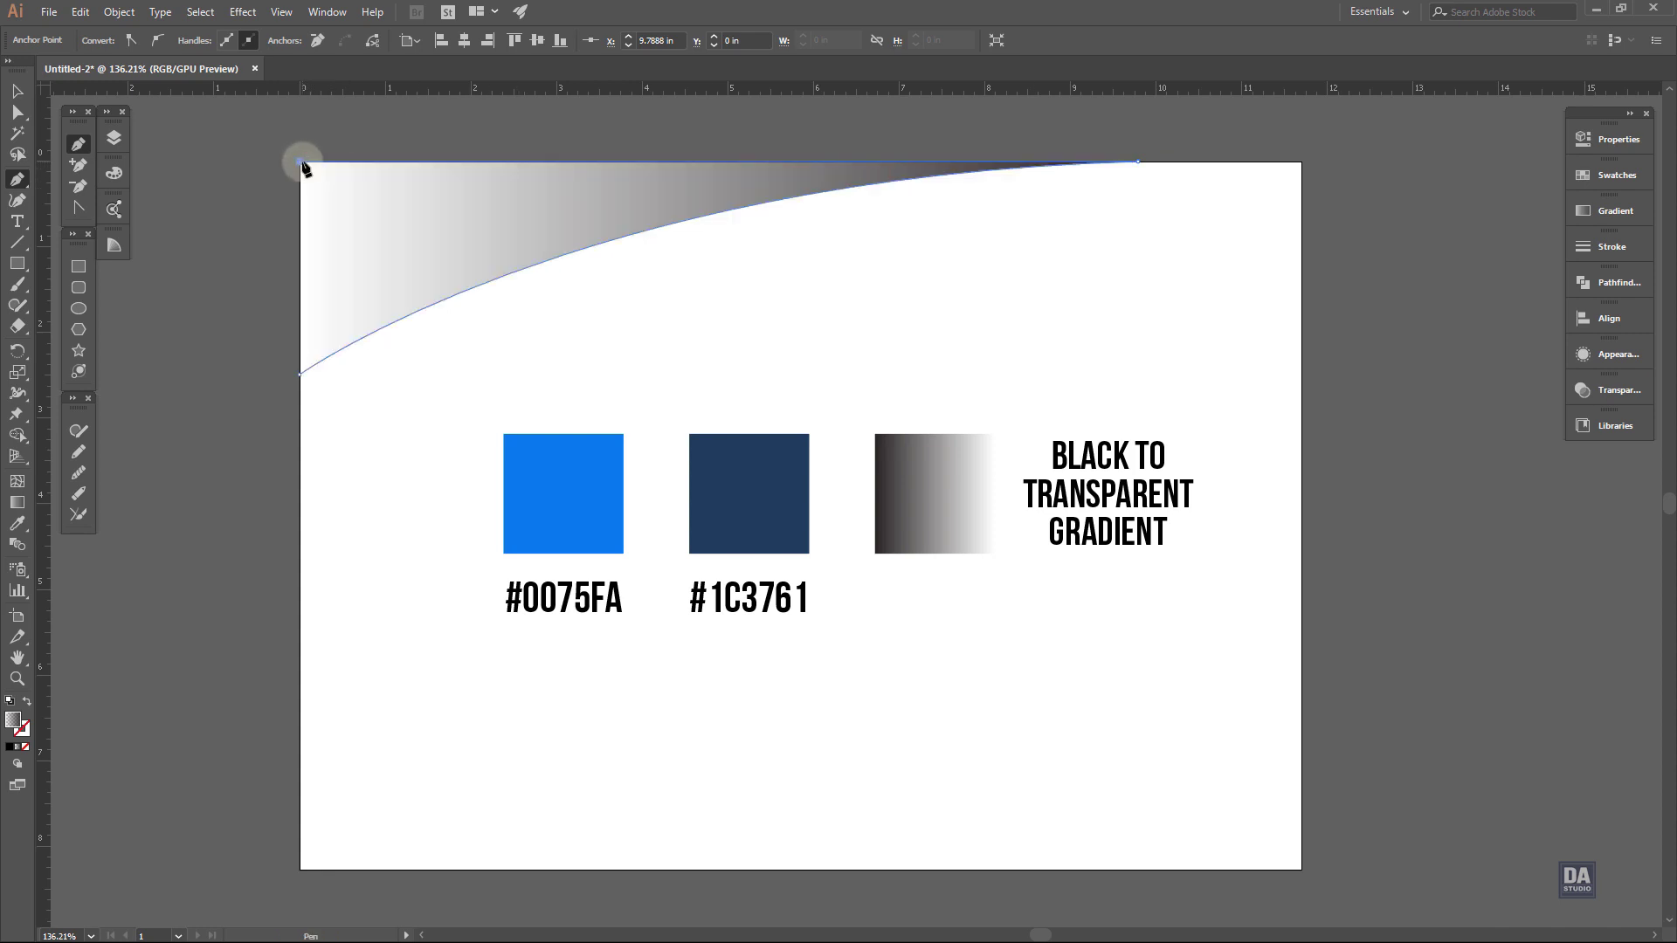
left_click(300, 374)
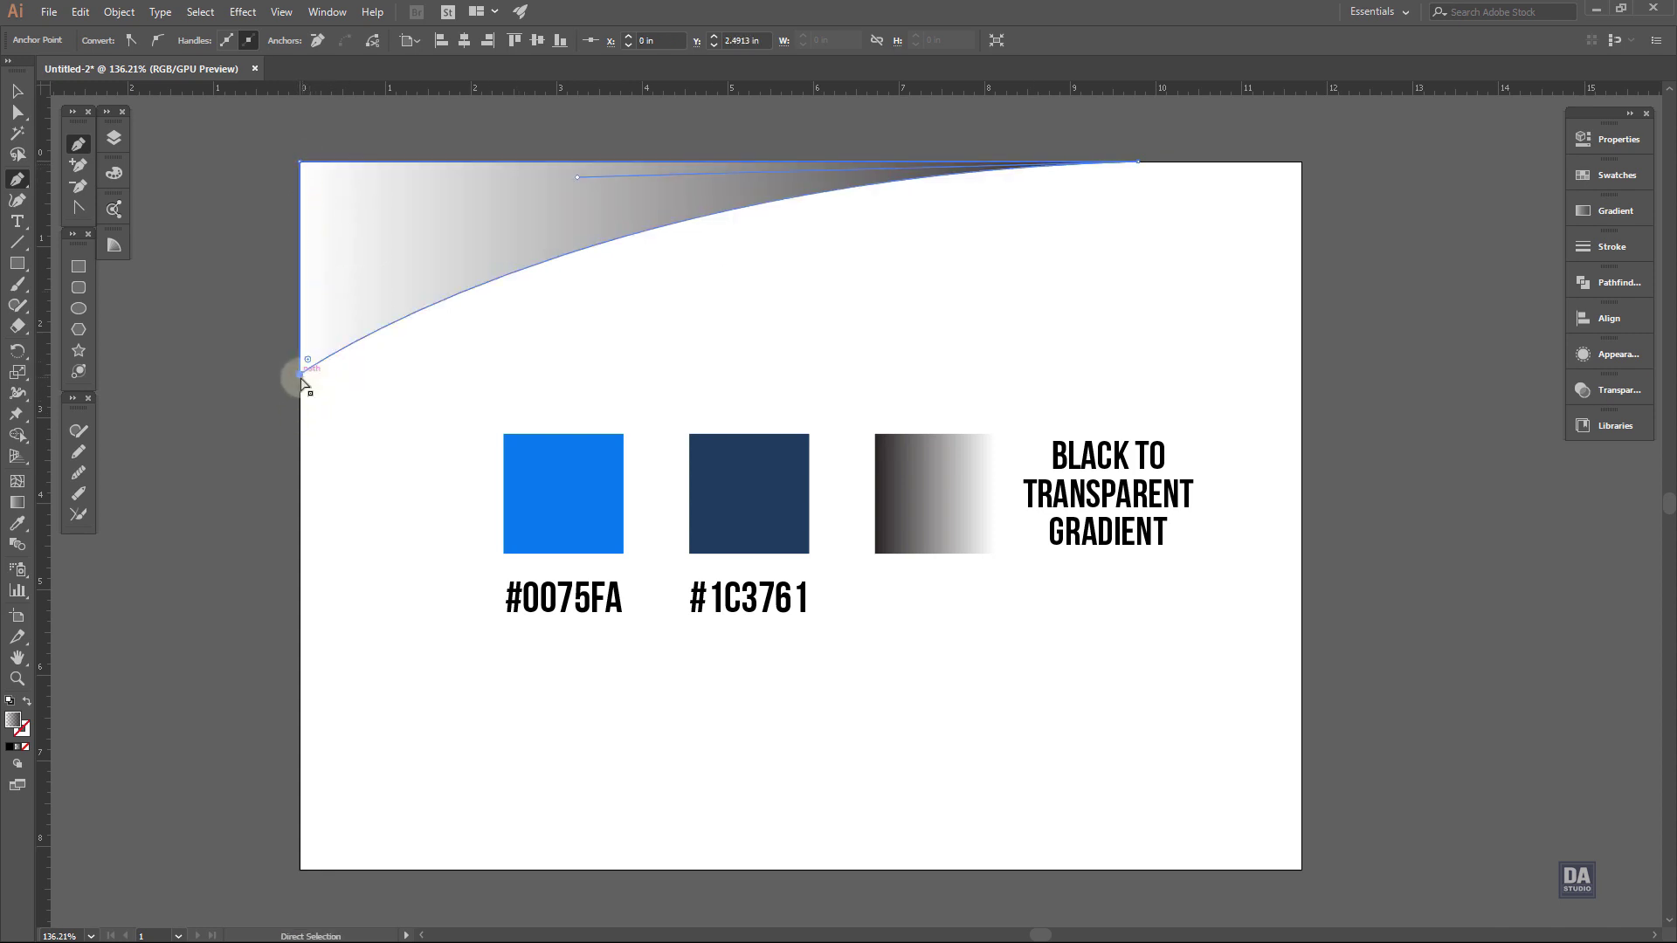
left_click_drag(300, 376, 300, 396)
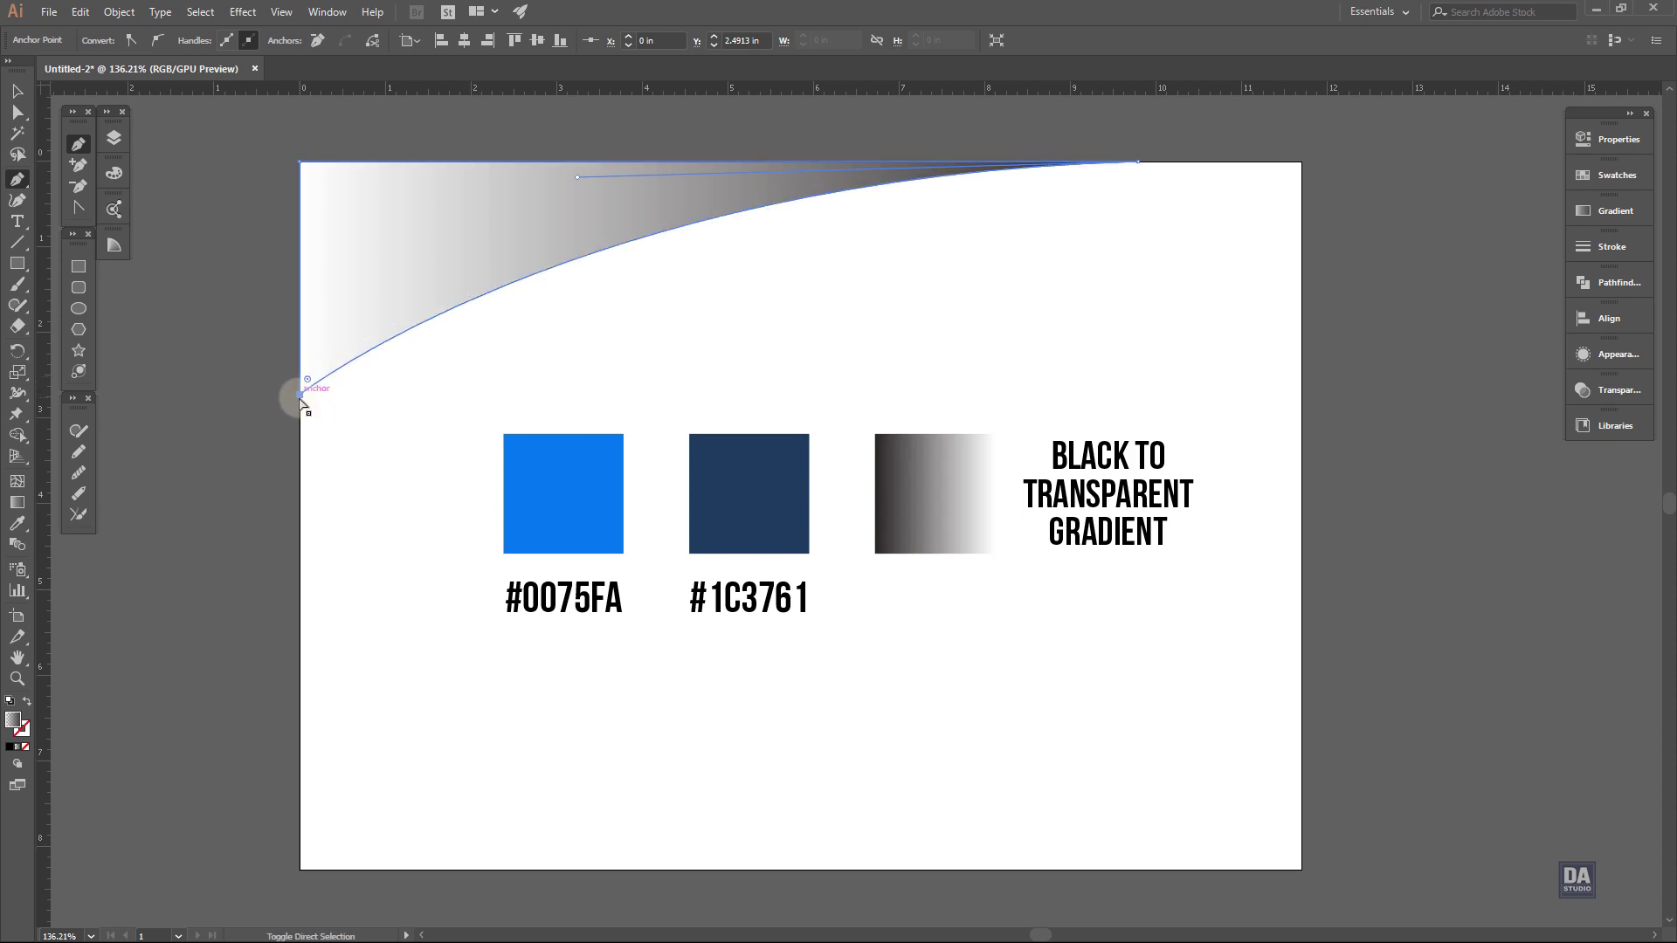
left_click(610, 358, "ctrl")
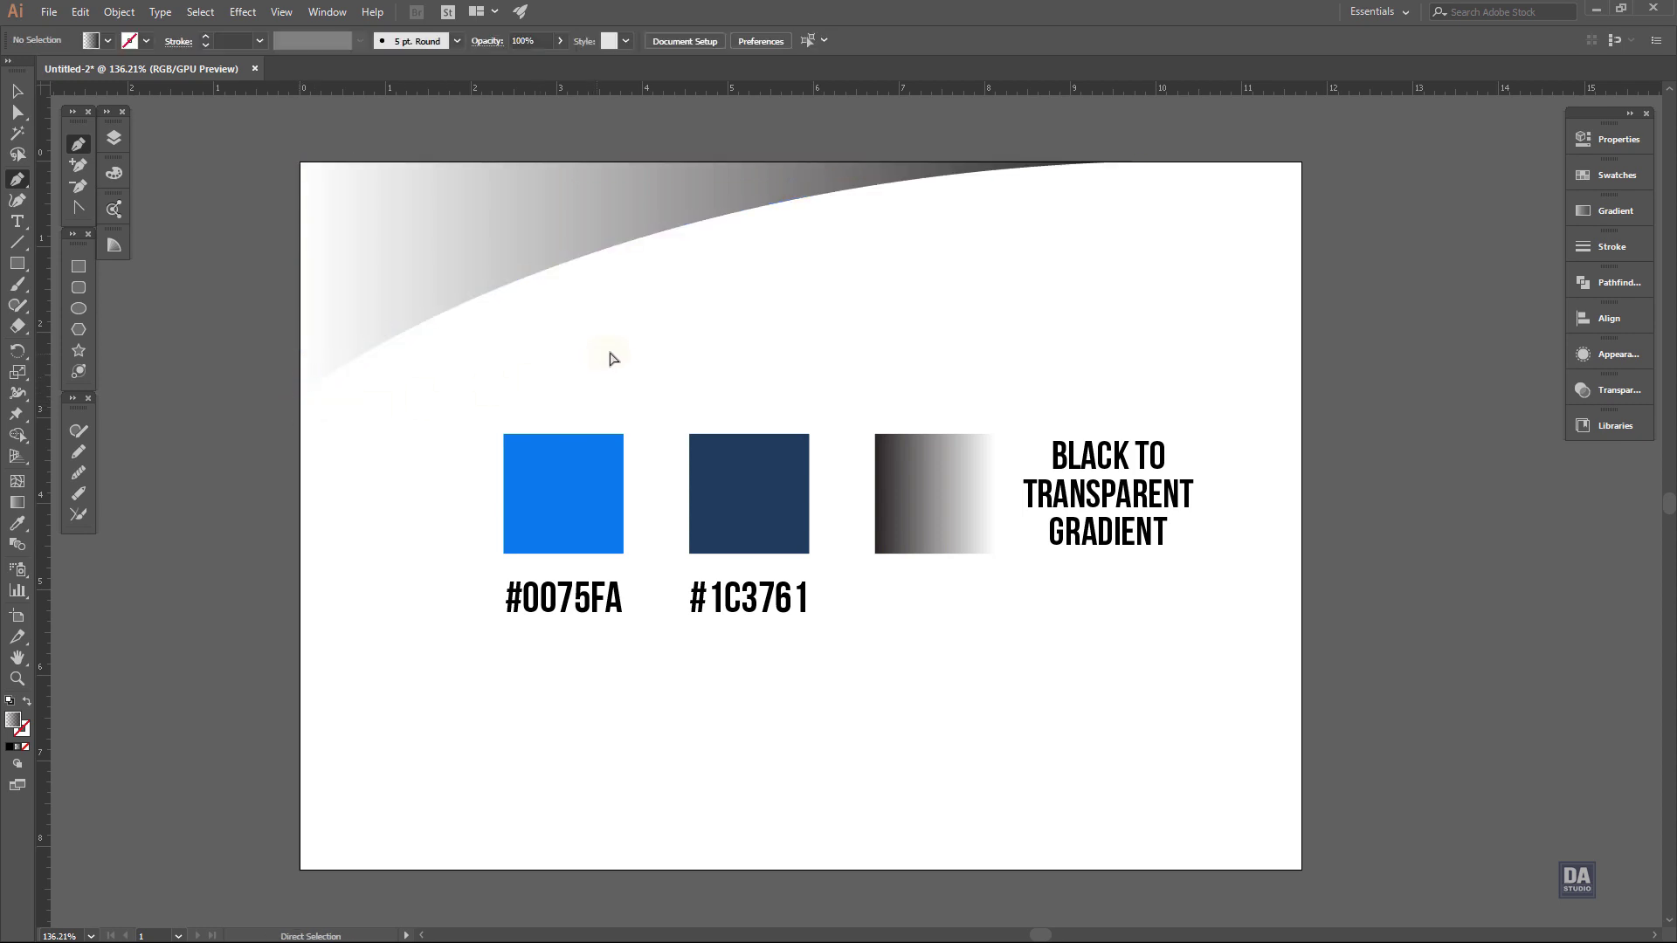
Fill the wave shape with the #0075FA blue sampled from the swatch using the Eyedropper
left_click(522, 271, "ctrl")
left_click(16, 524)
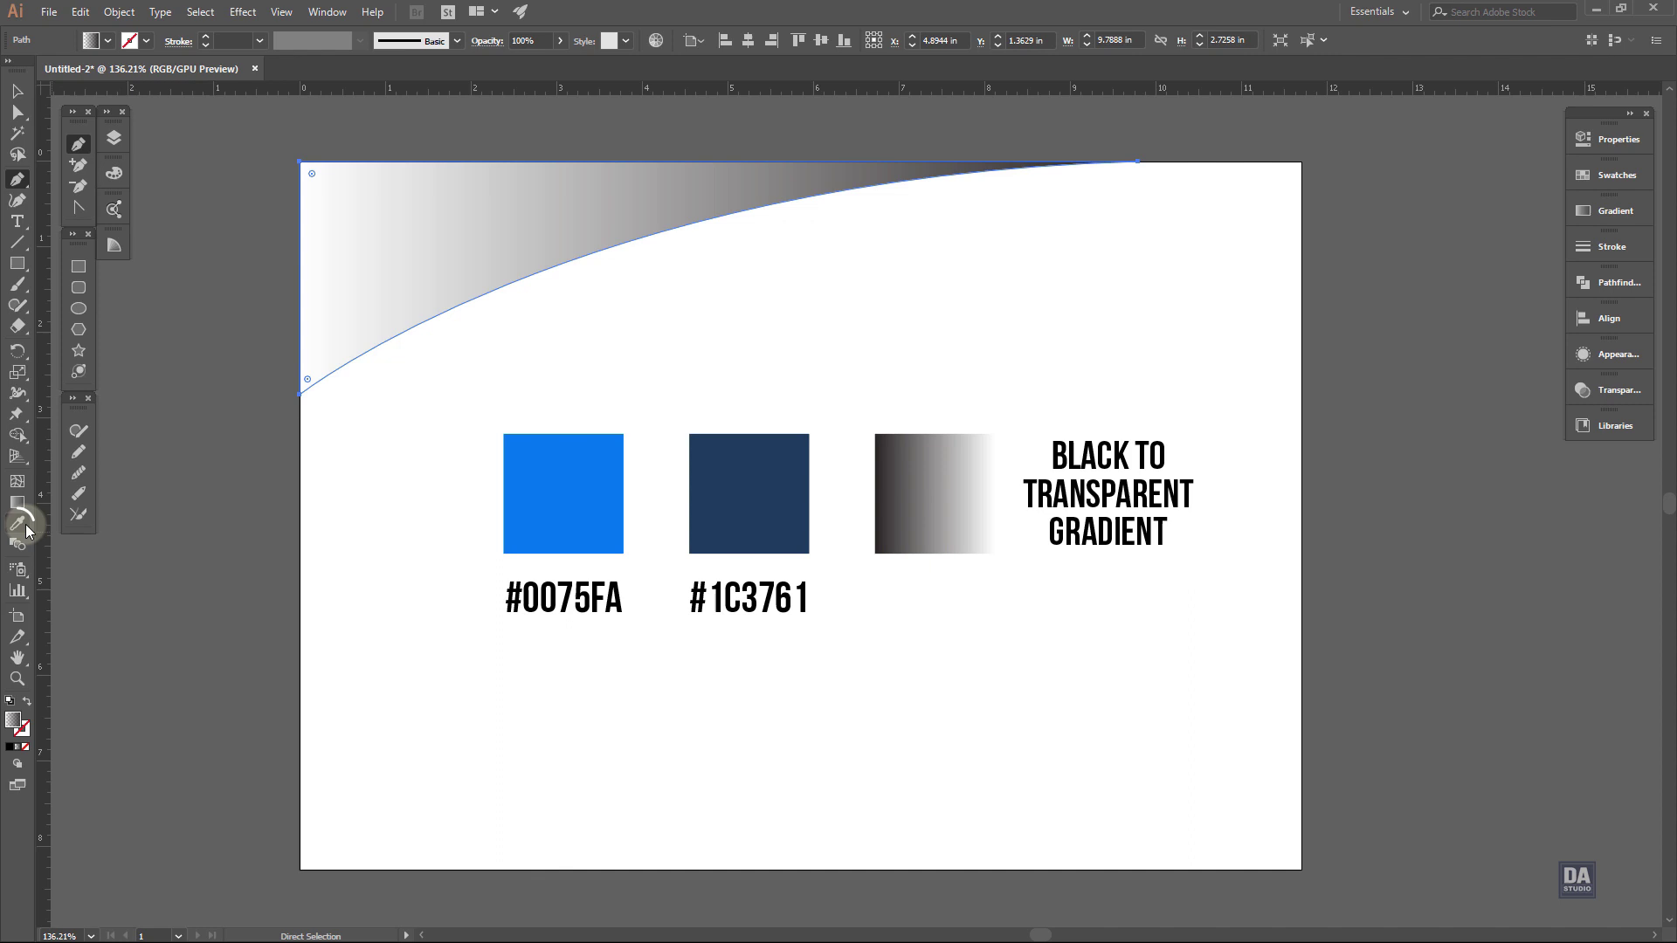
left_click(548, 499)
left_click(371, 489, "ctrl")
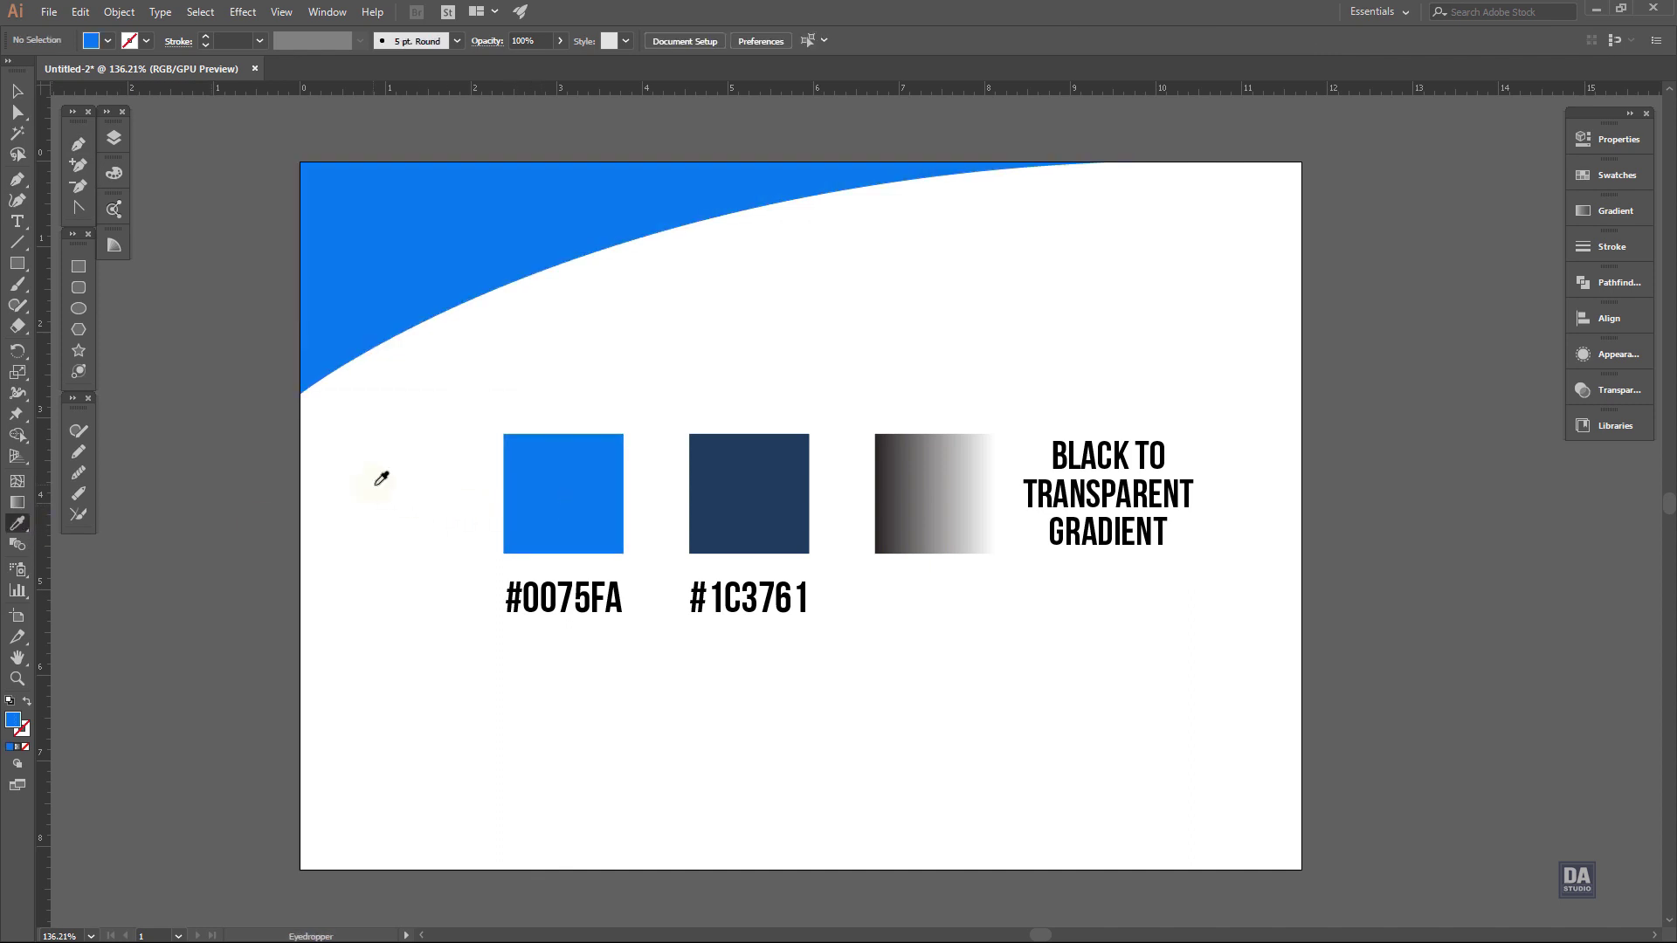
left_click(565, 494, "ctrl")
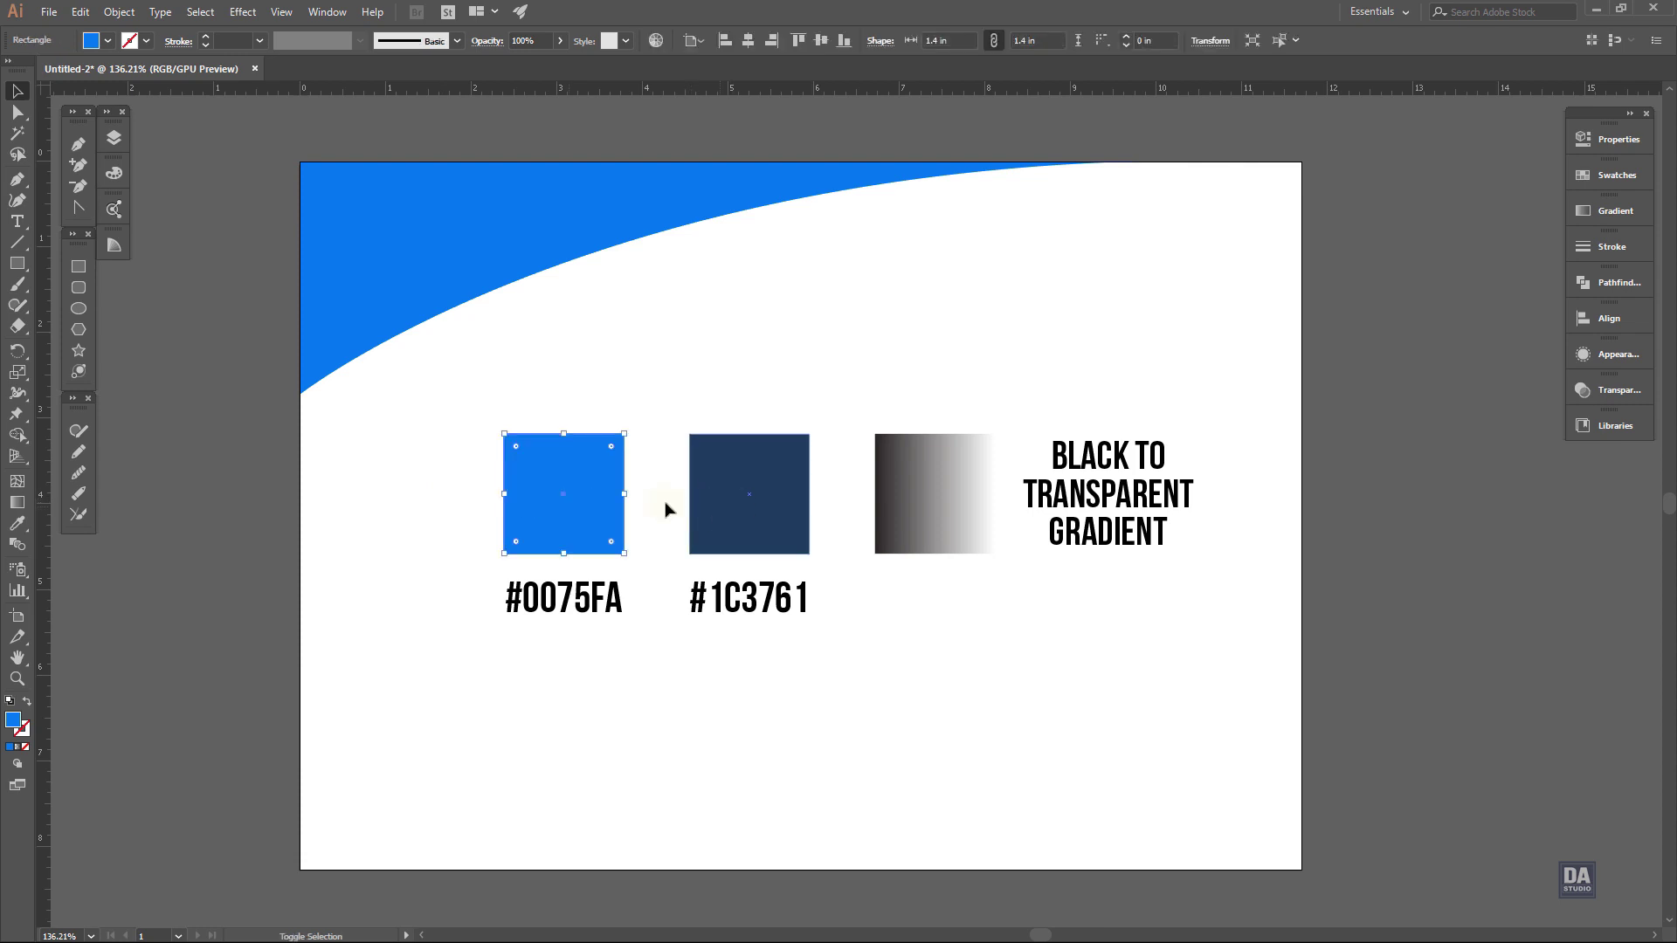
Group the colour swatches with their labels, scale the group down and park it right of the artboard
left_click_drag(479, 369, 1215, 664)
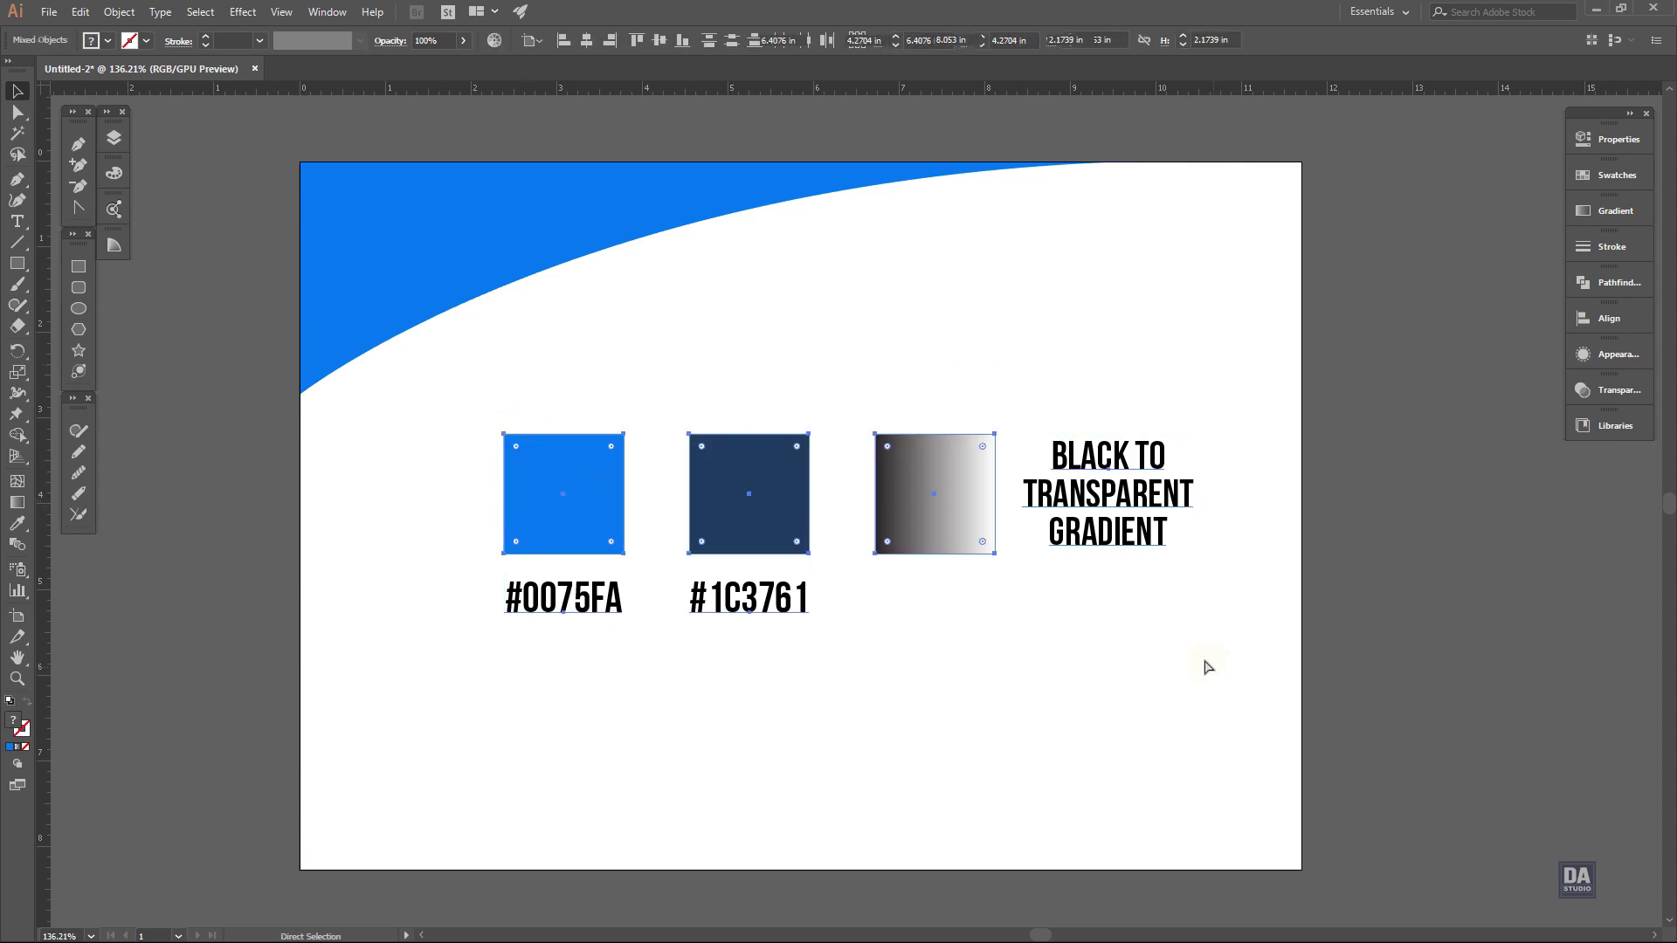
key("ctrl+g")
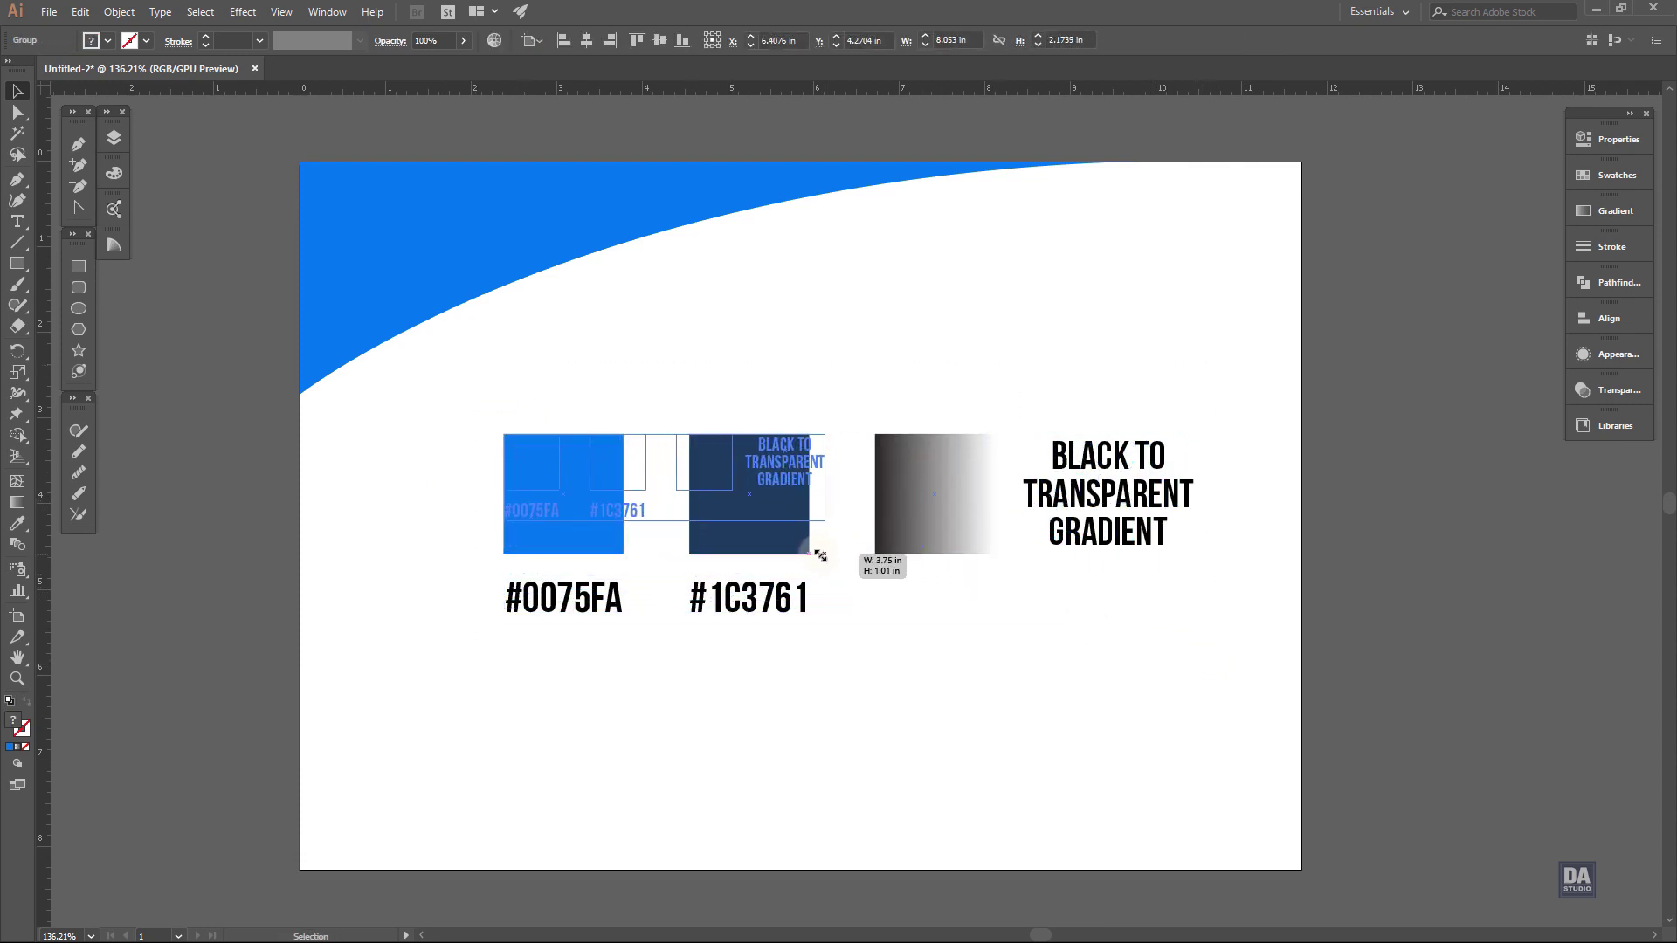
left_click_drag(1196, 627, 814, 518)
mouse_move(696, 461)
left_mouse_down()
mouse_move(1342, 385)
mouse_move(1522, 254)
left_mouse_up()
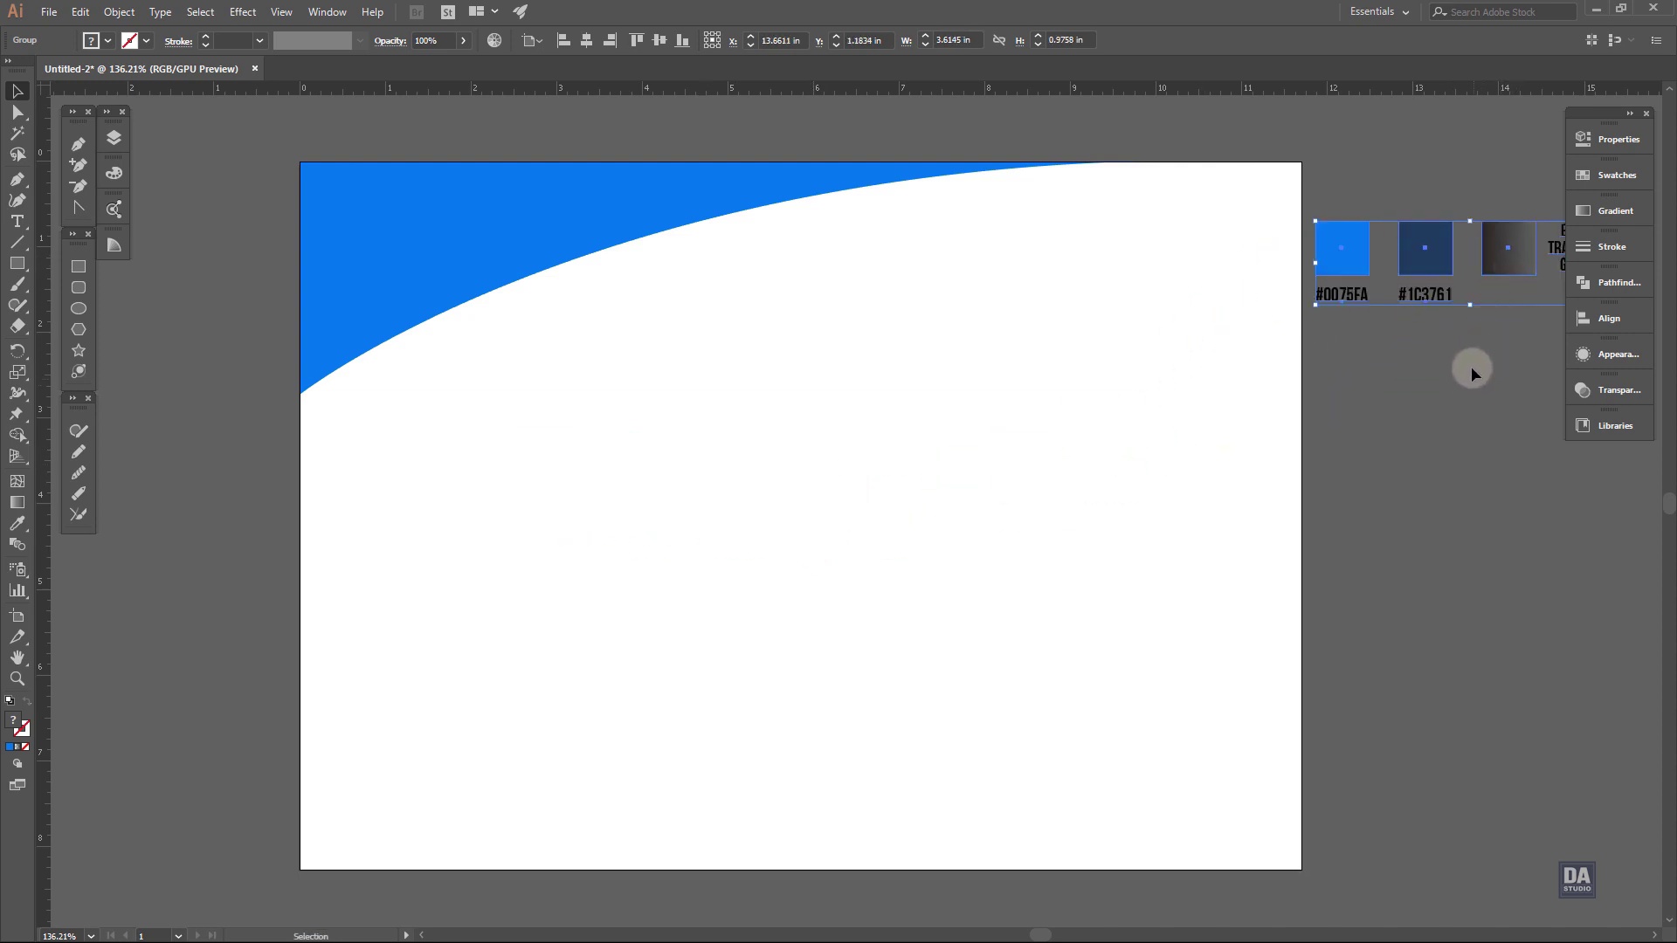
scroll(1329, 363, "down", 1)
scroll(1337, 415, "down", 1)
left_click_drag(1338, 415, 1216, 431)
left_click(1288, 446)
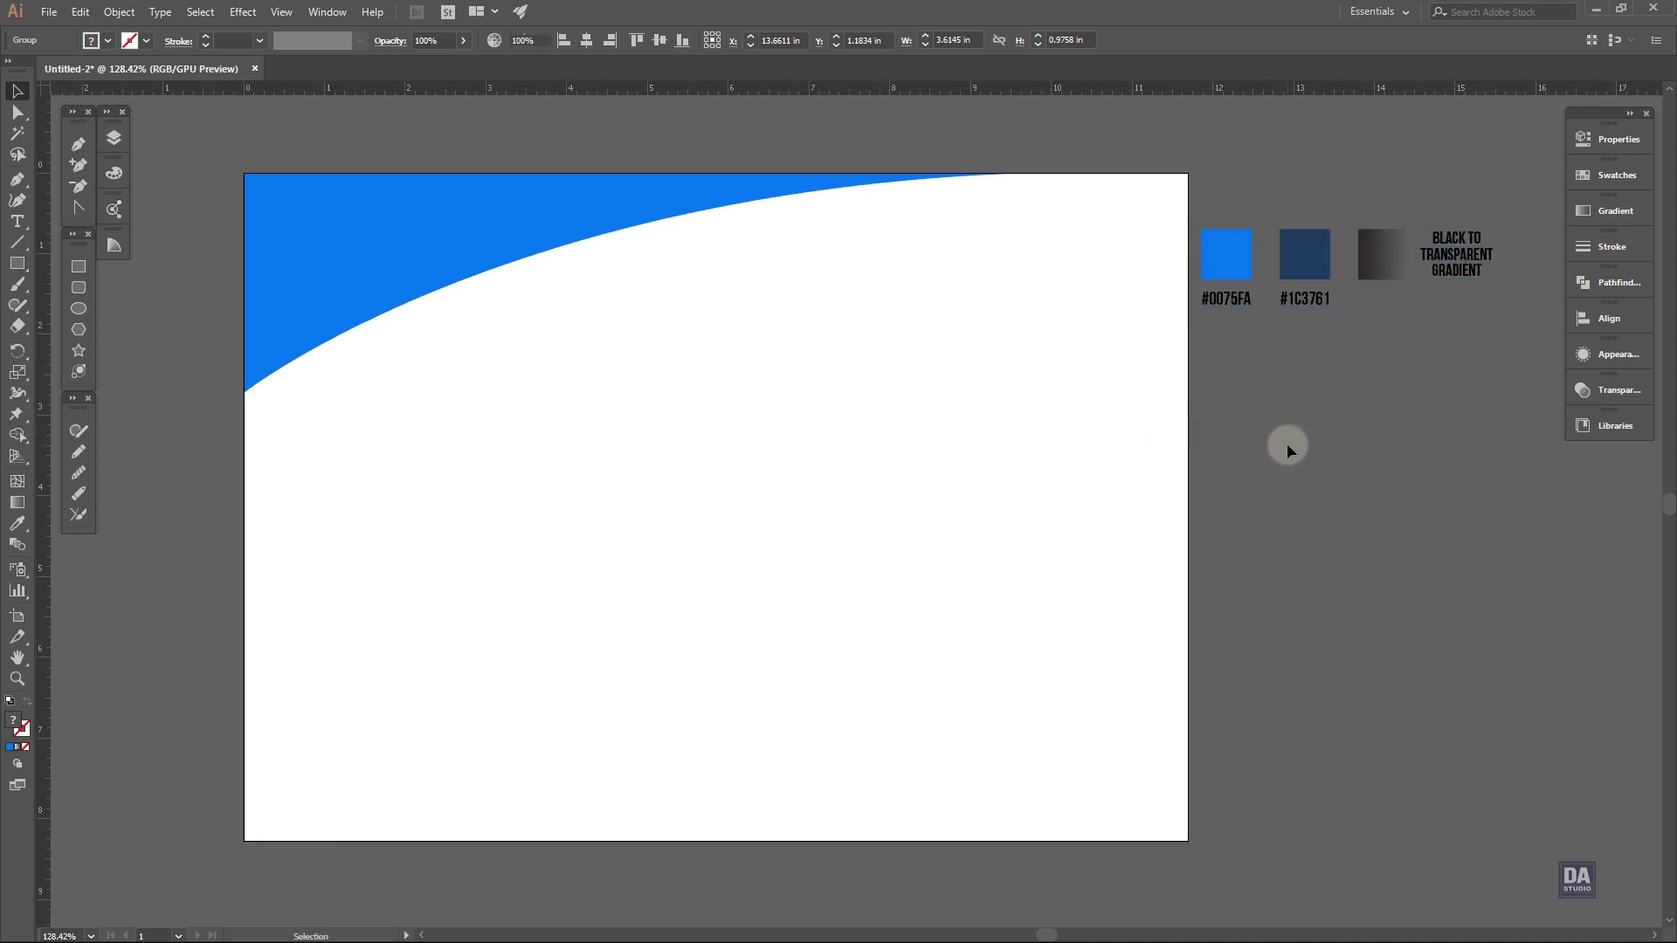
Pen a new curved shape below the blue swoosh, running from the left edge to the top right
left_click(85, 151)
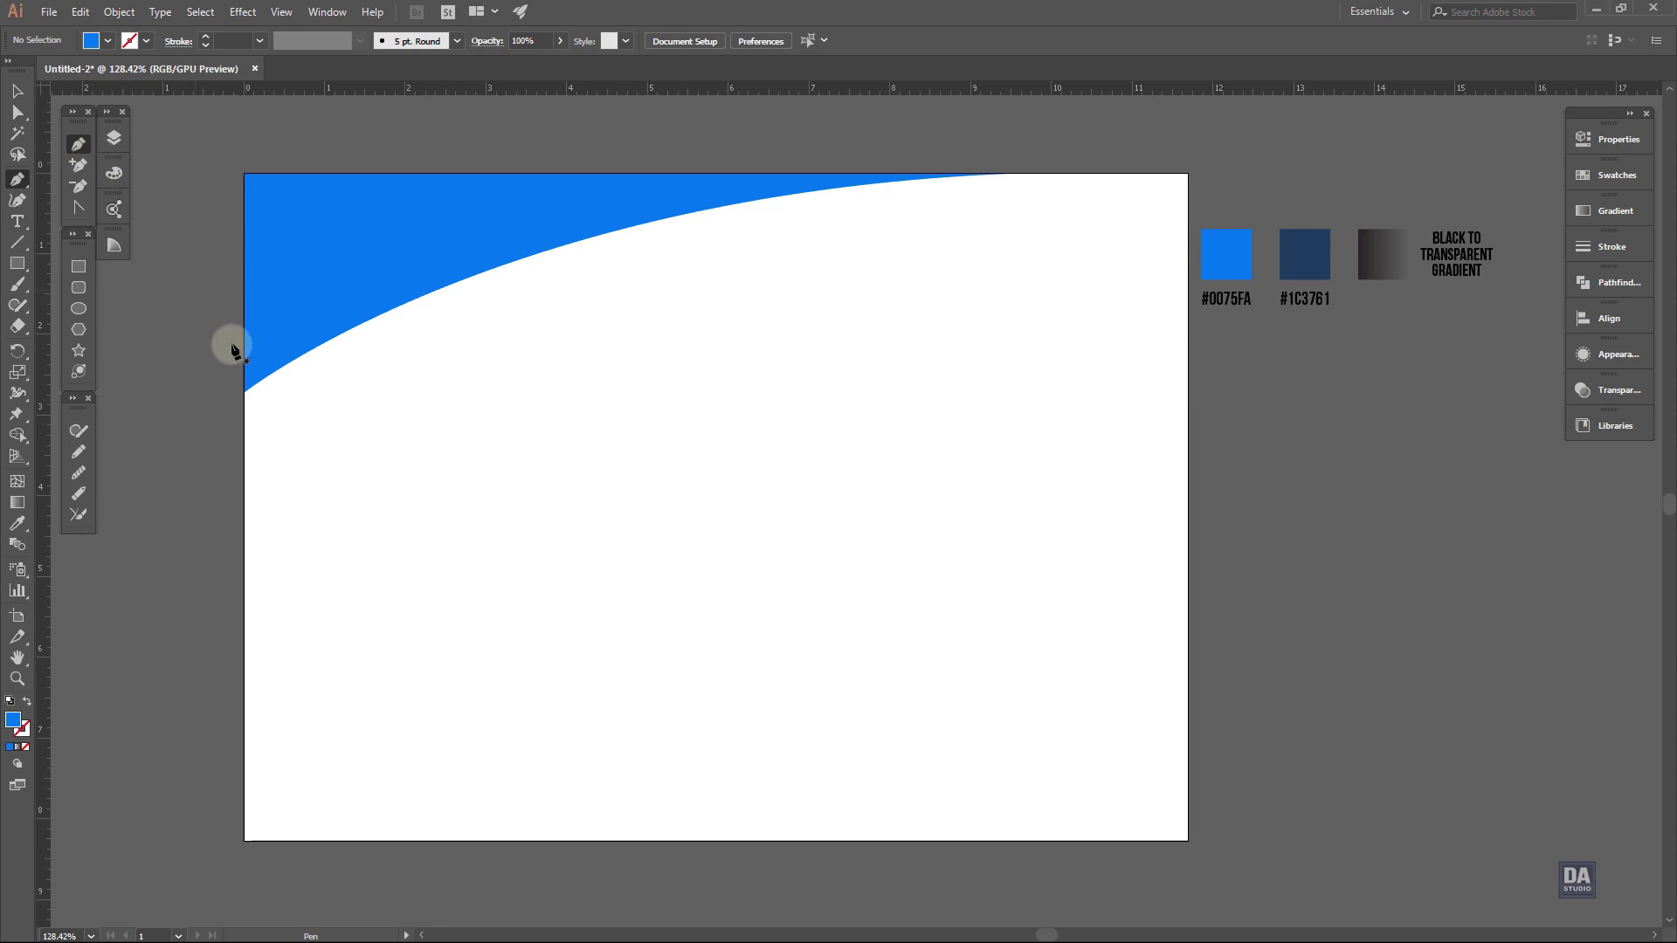
left_click(245, 403)
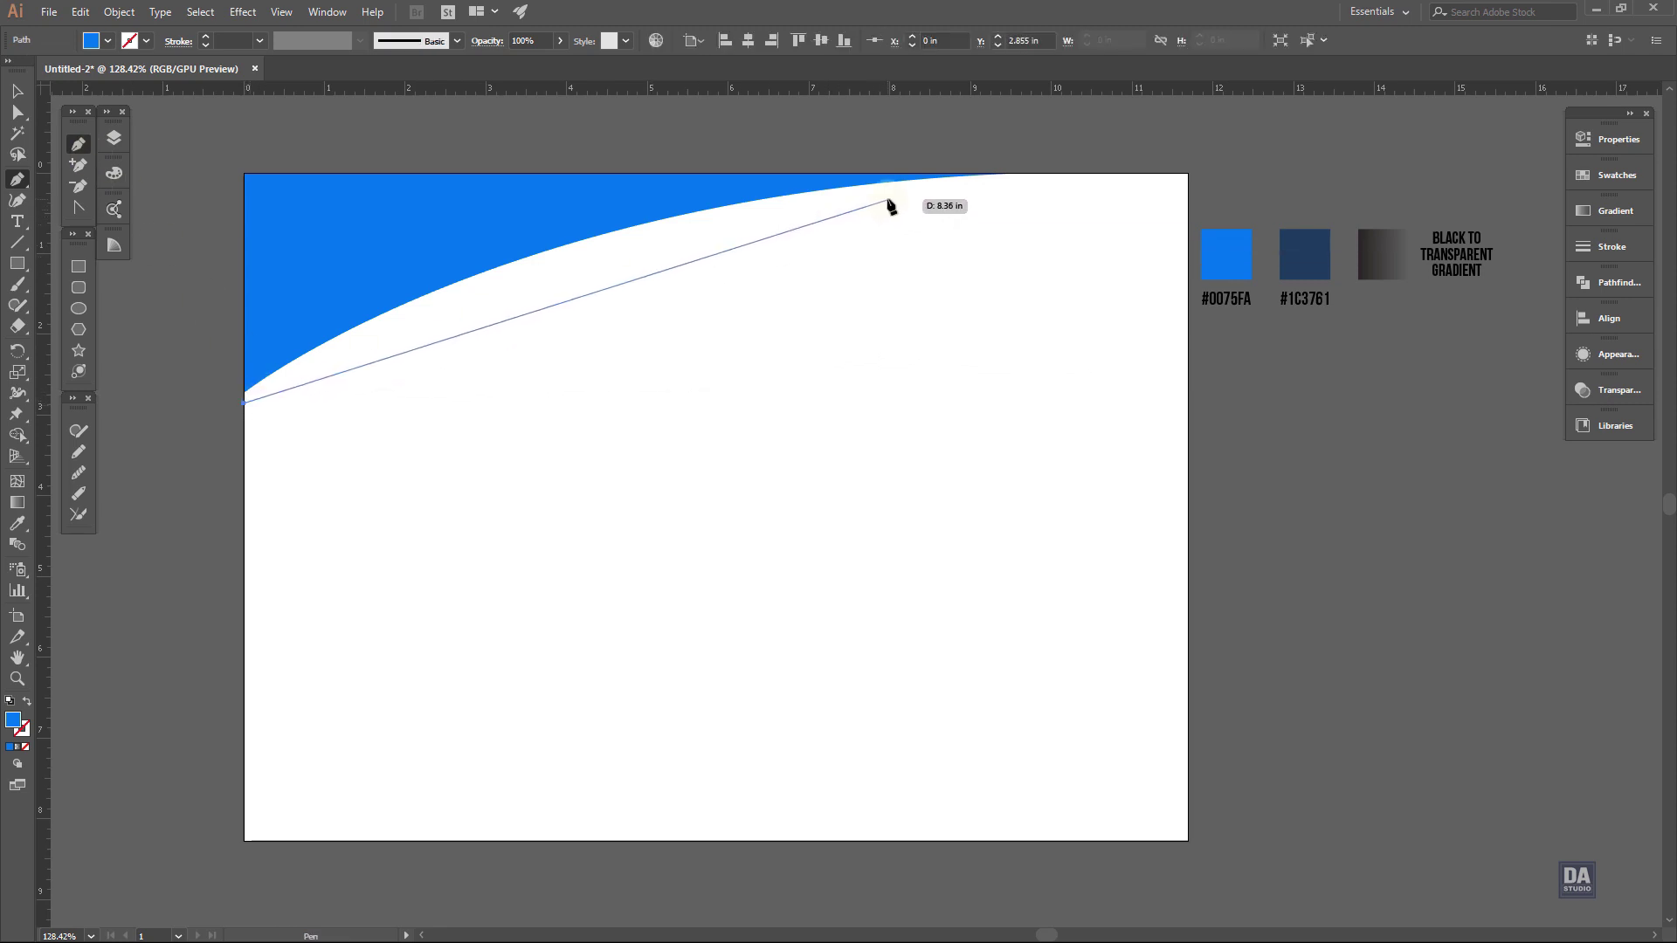
left_click_drag(870, 198, 1178, 194)
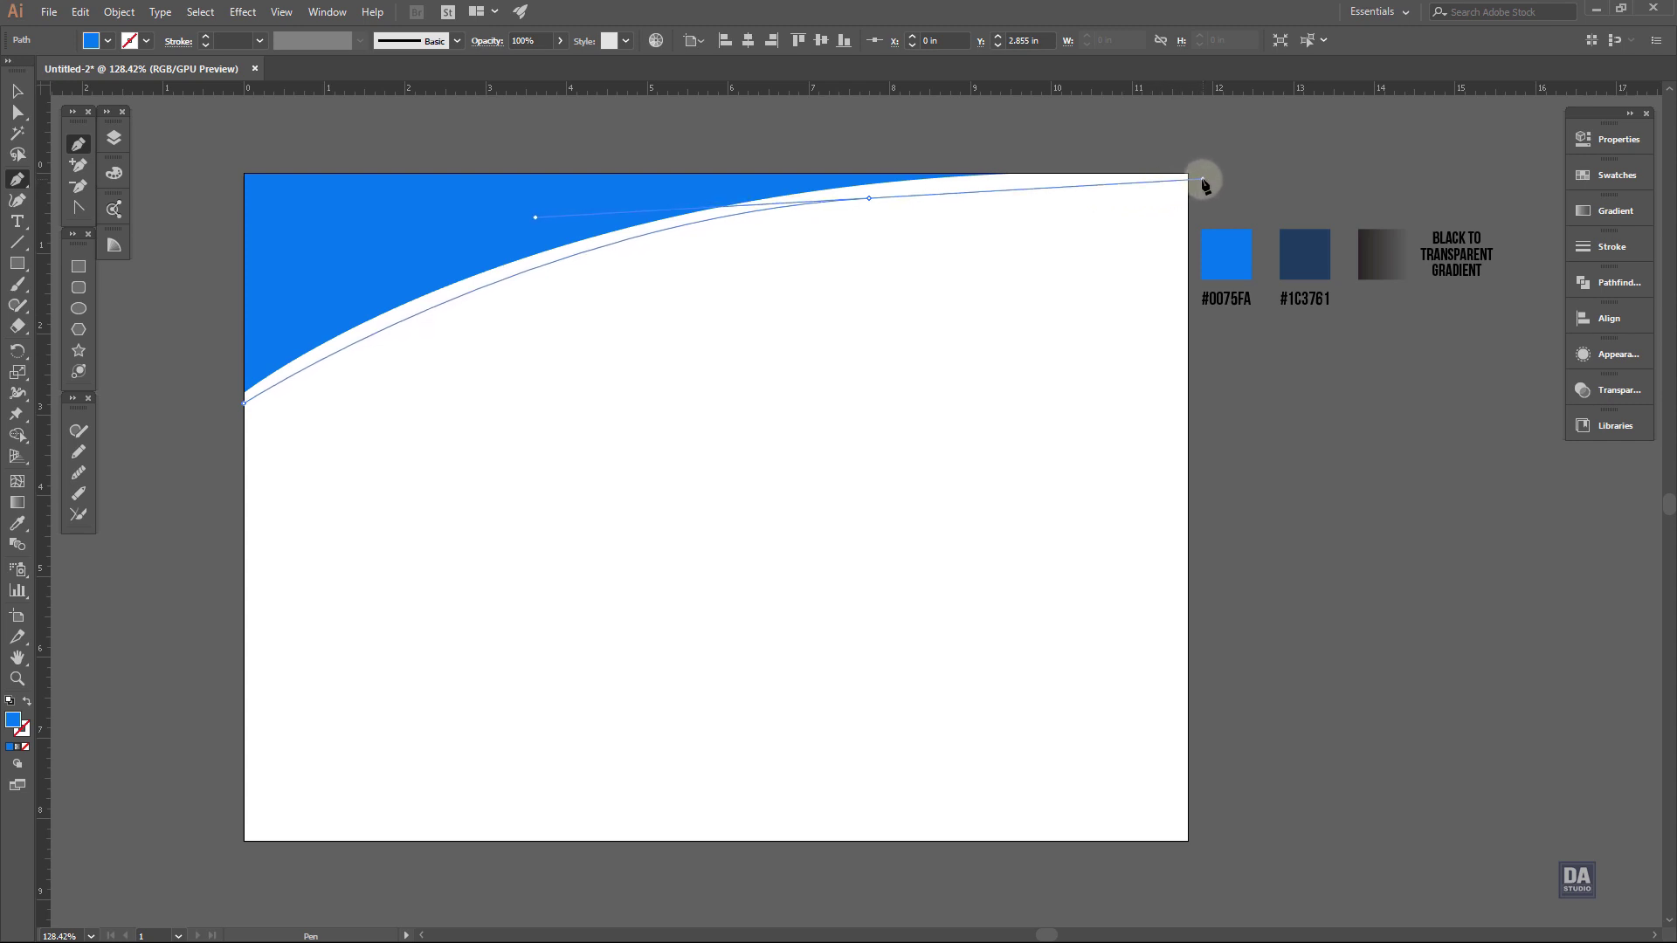
left_click_drag(1177, 194, 1203, 178)
left_click_drag(869, 198, 848, 193)
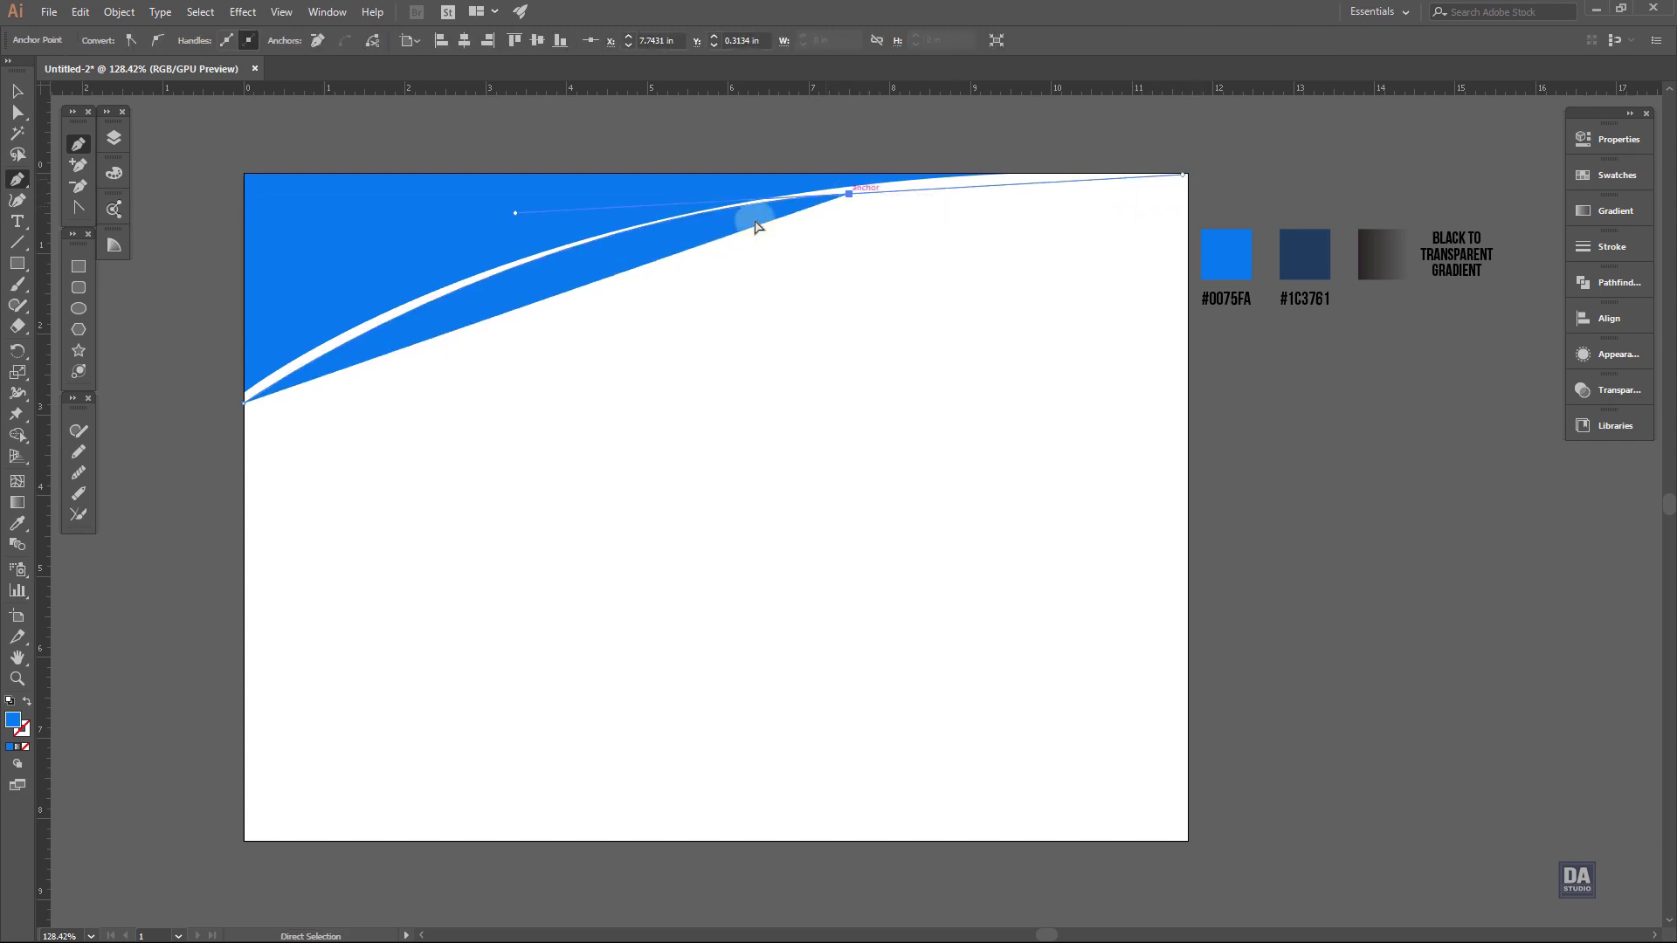
left_click_drag(535, 217, 439, 258)
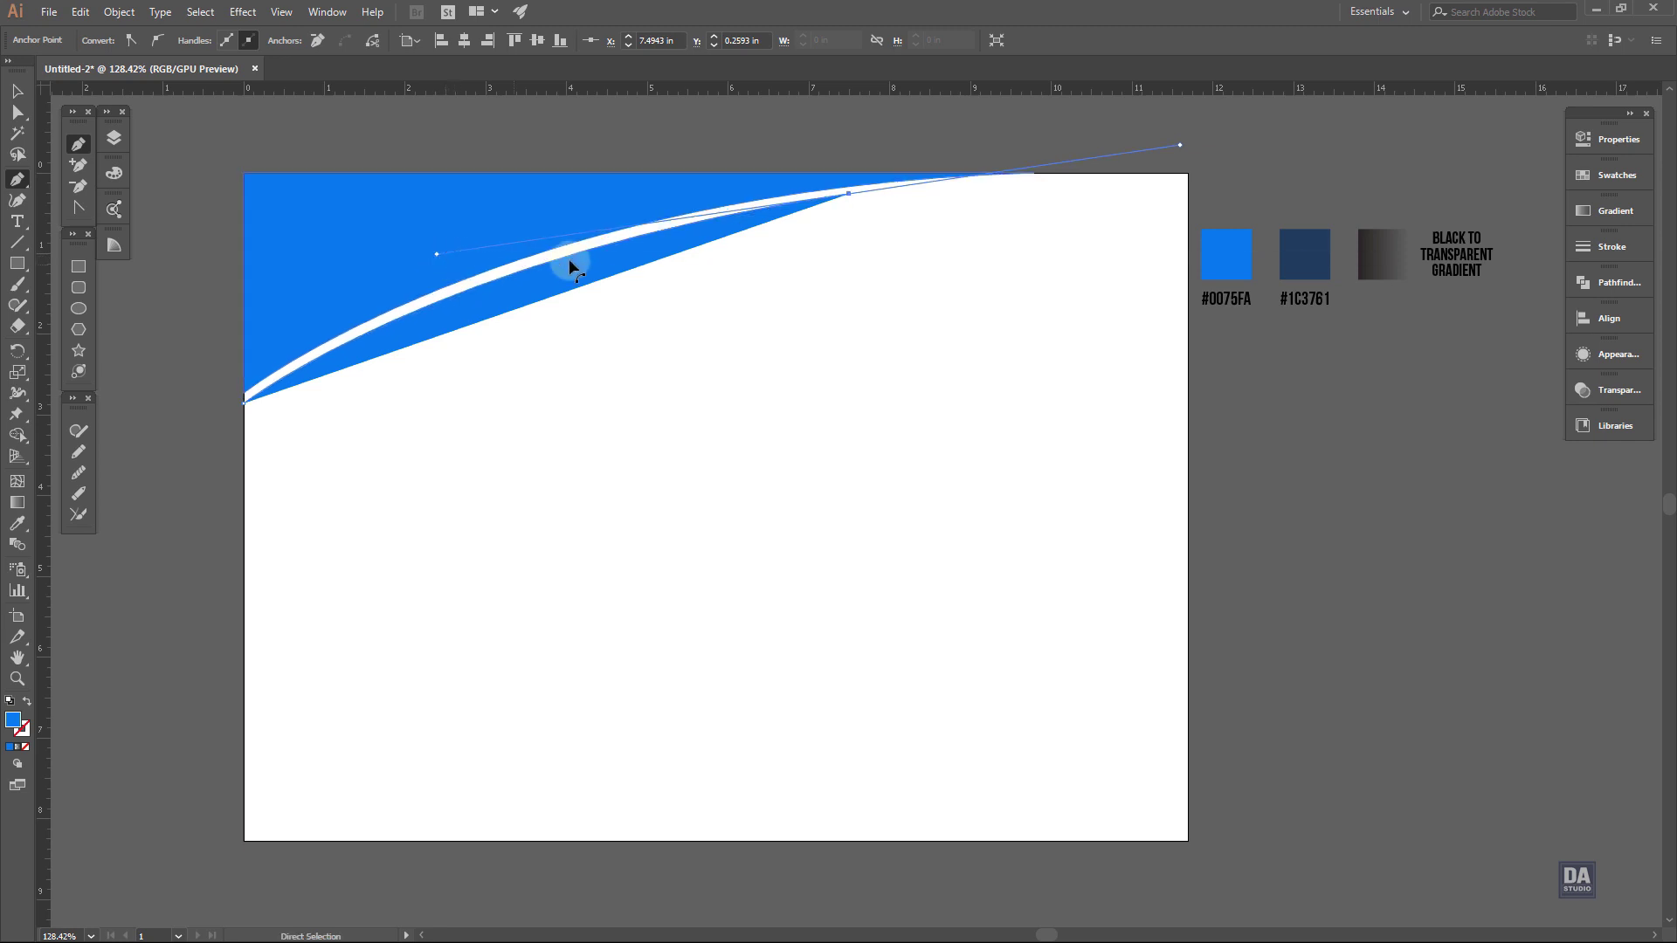
left_click_drag(415, 218, 575, 234)
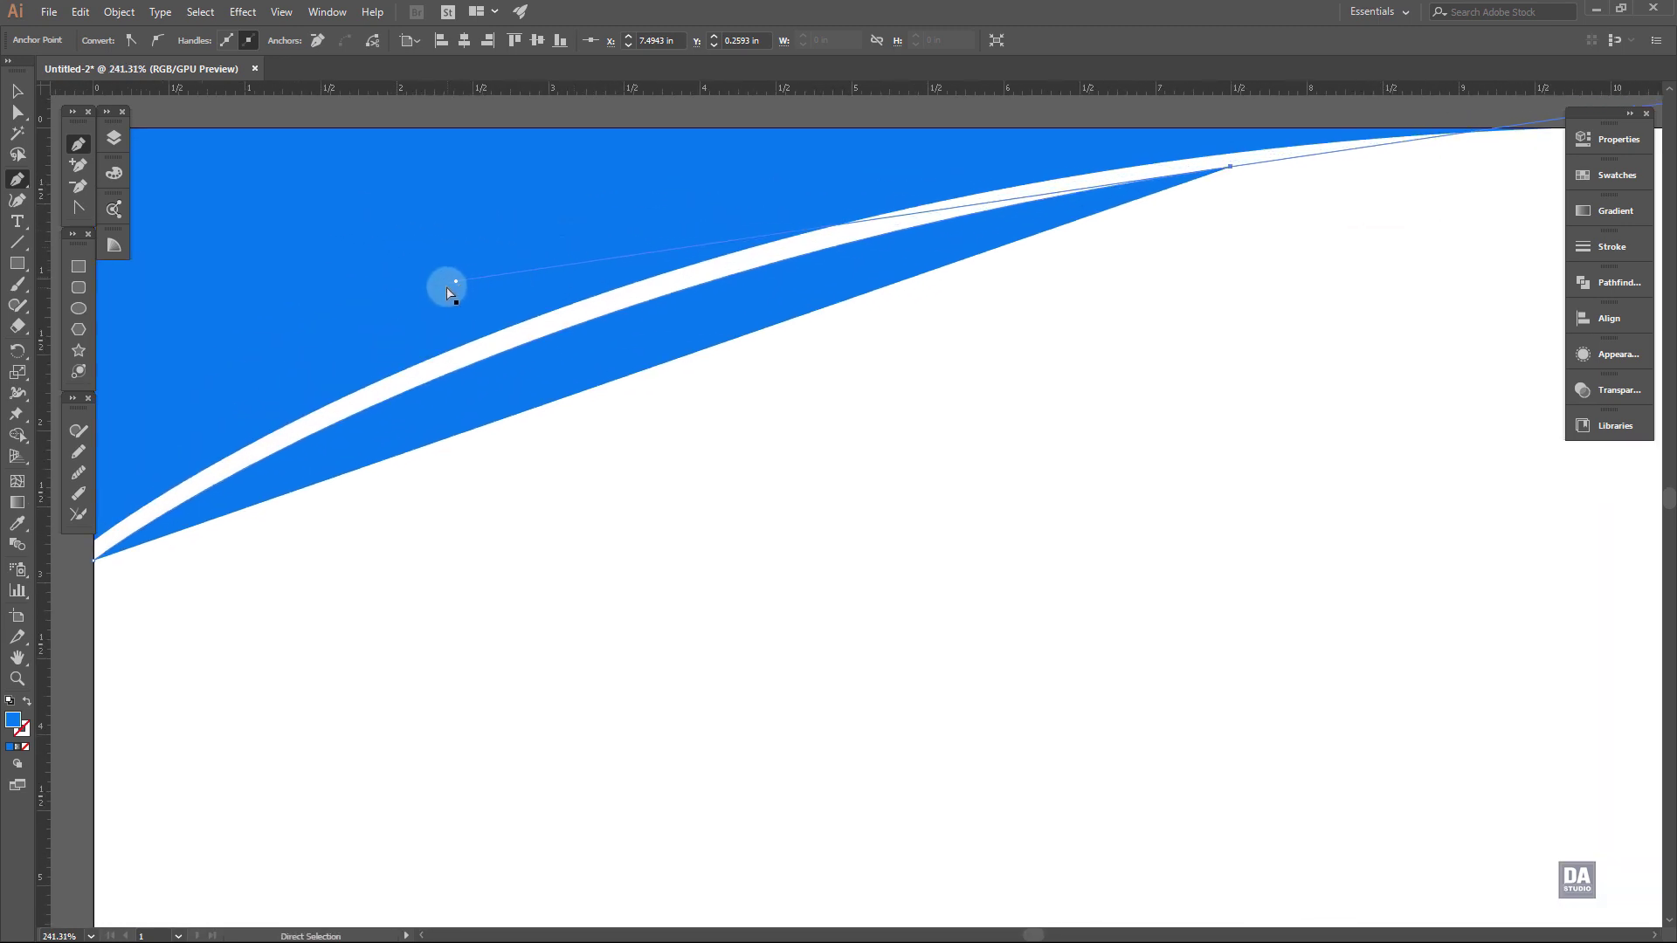
left_click_drag(456, 280, 468, 258)
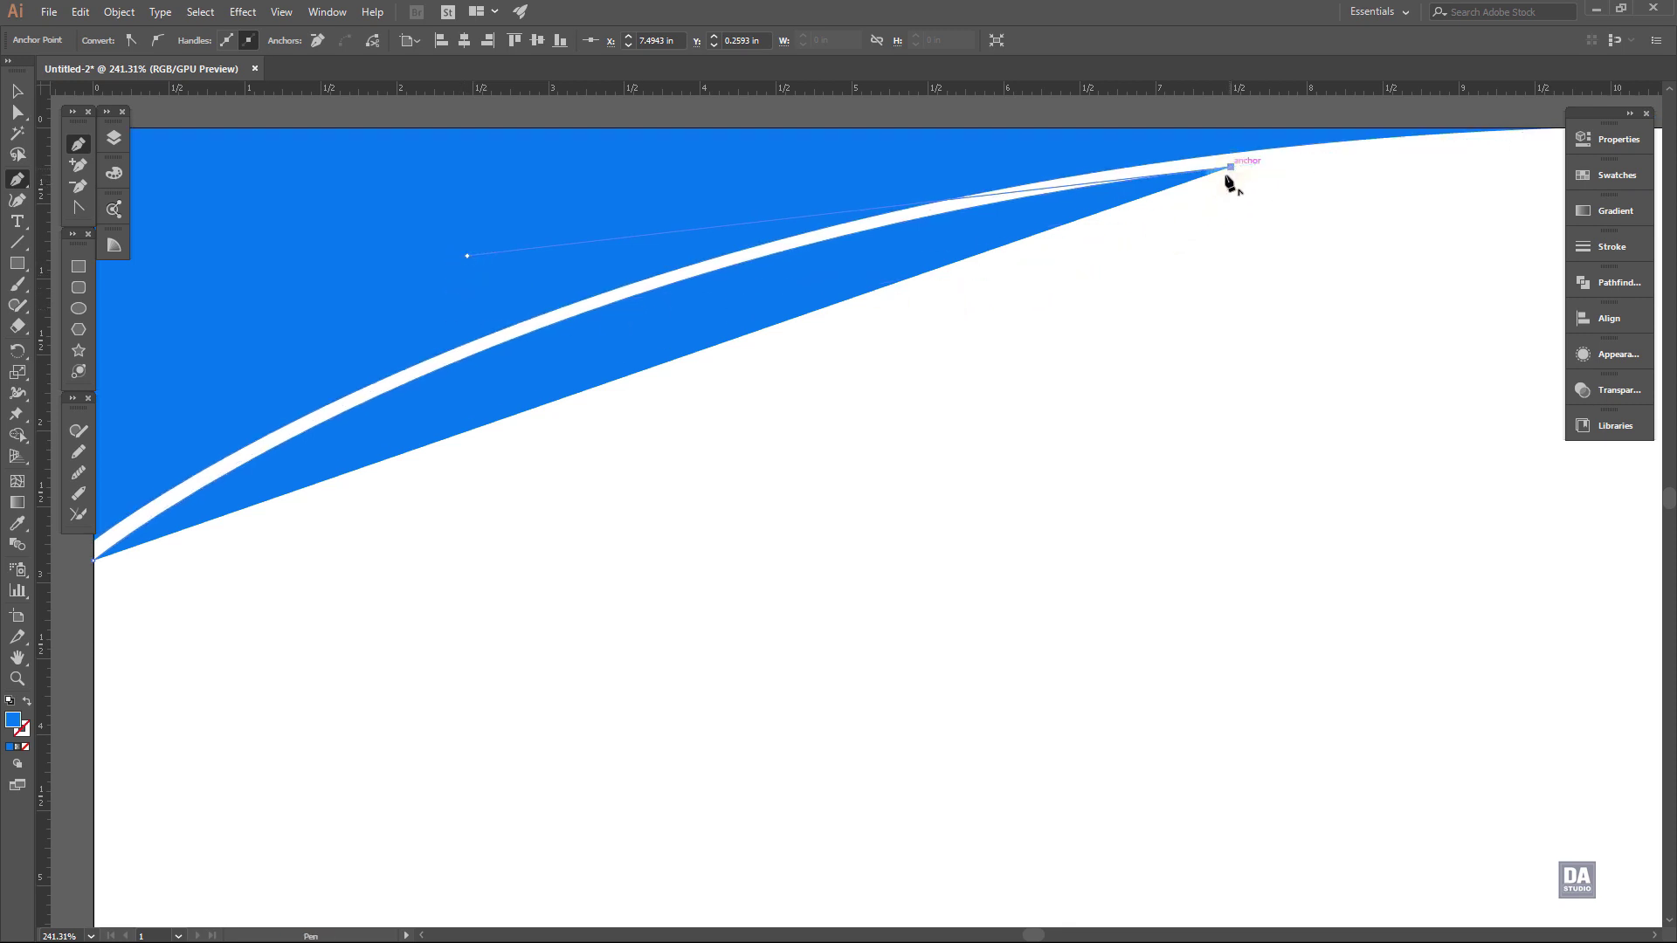
Lower the new swoosh's left-edge anchor, remove its outer handle and adjust the white gap's bend
mouse_move(775, 490)
left_mouse_down()
mouse_move(606, 512)
mouse_move(565, 496)
mouse_move(621, 524)
left_mouse_up()
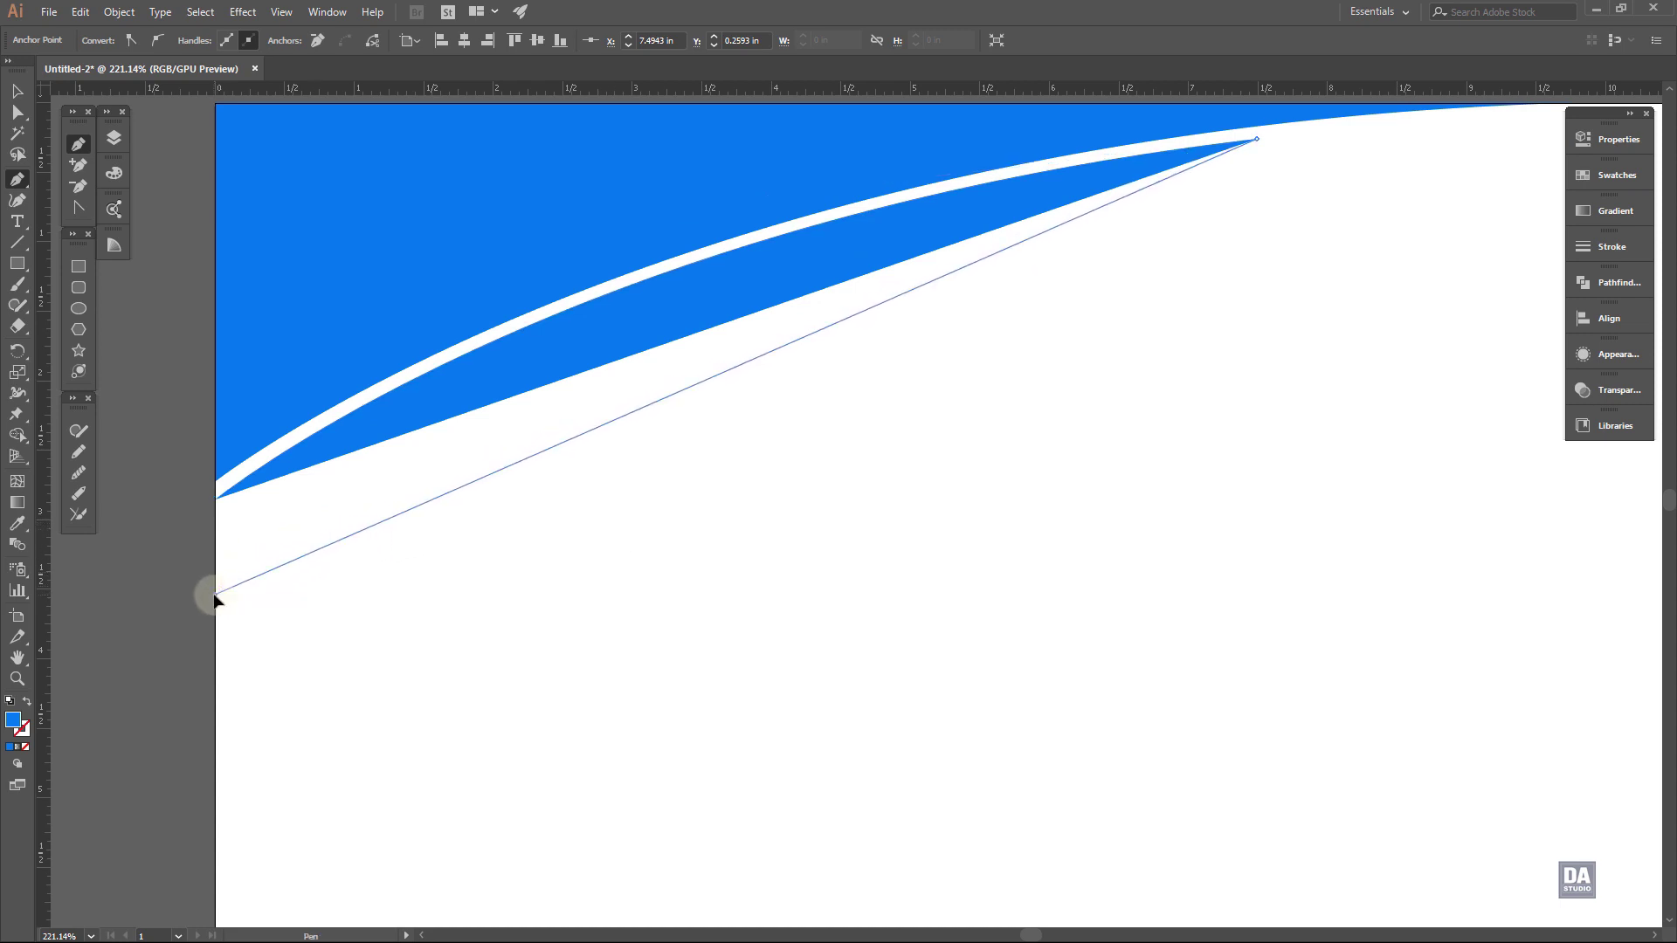
left_click_drag(215, 595, 58, 763)
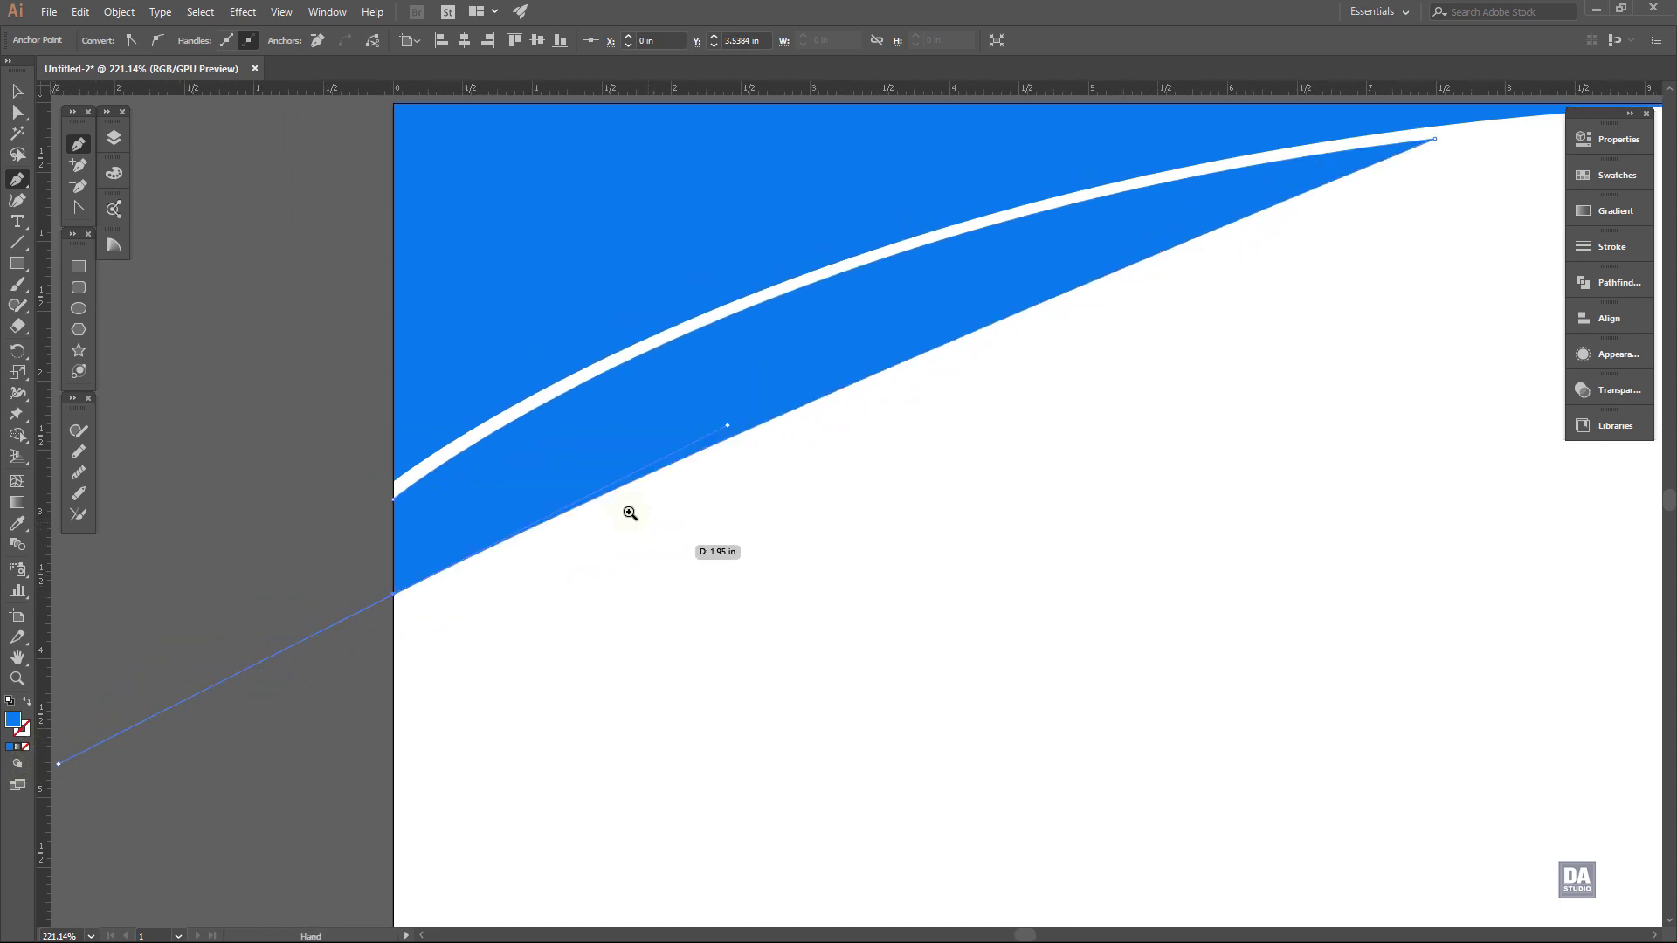
mouse_move(628, 513)
left_mouse_down()
mouse_move(497, 472)
mouse_move(835, 493)
mouse_move(681, 460)
mouse_move(626, 394)
left_mouse_up()
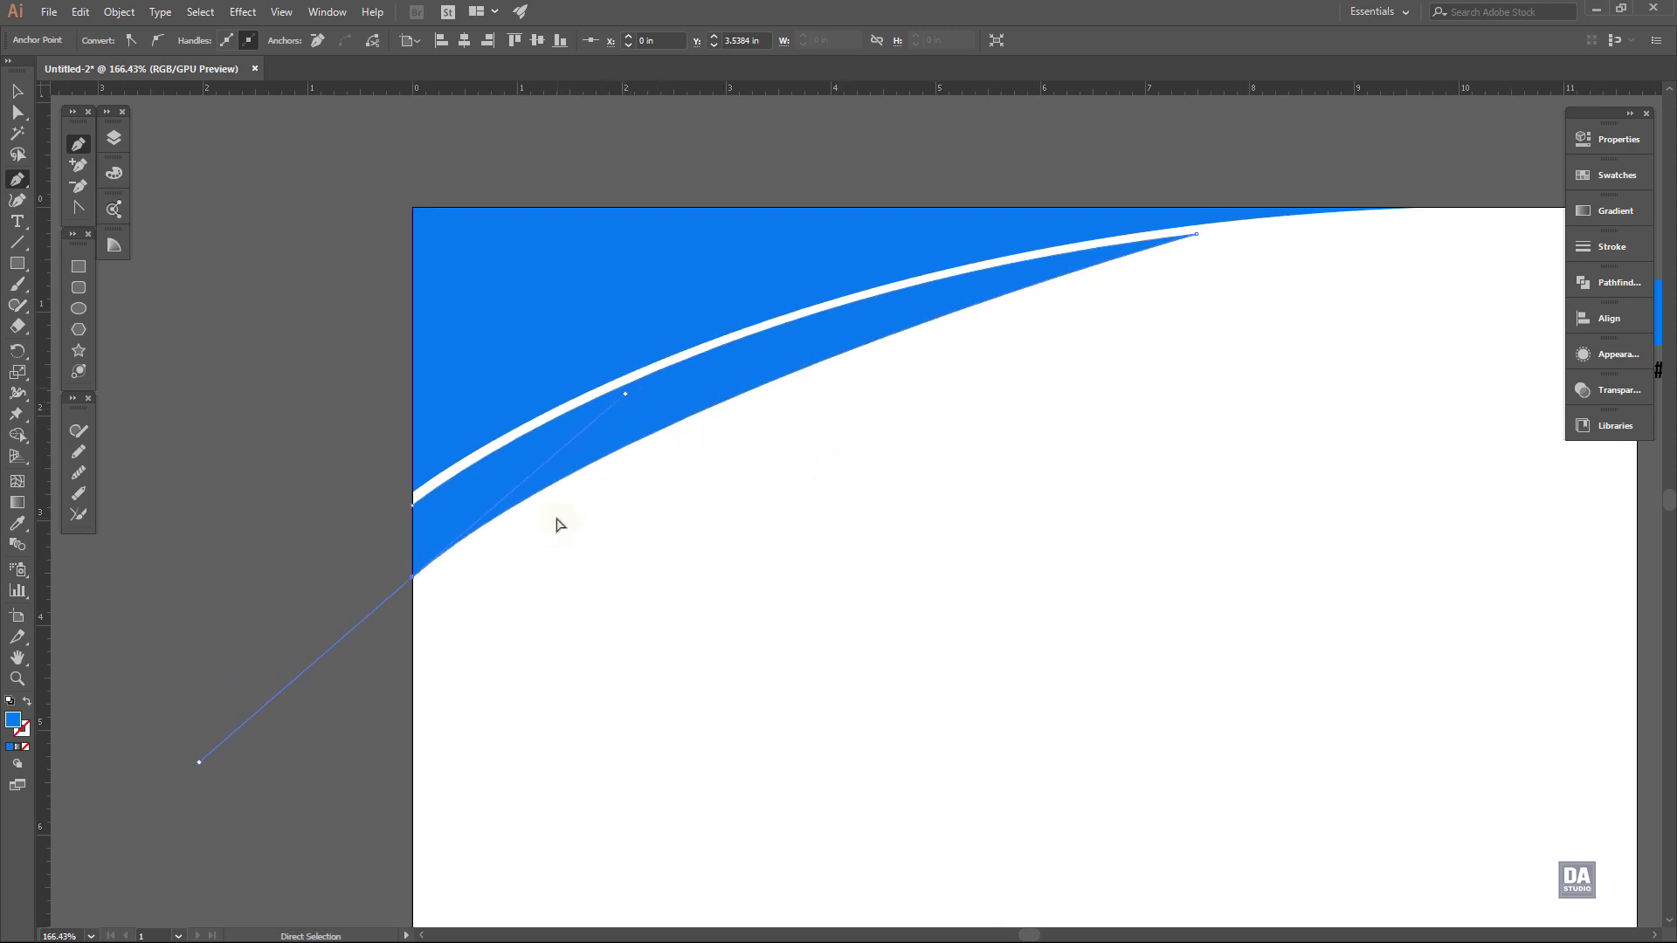
left_click_drag(413, 578, 411, 597)
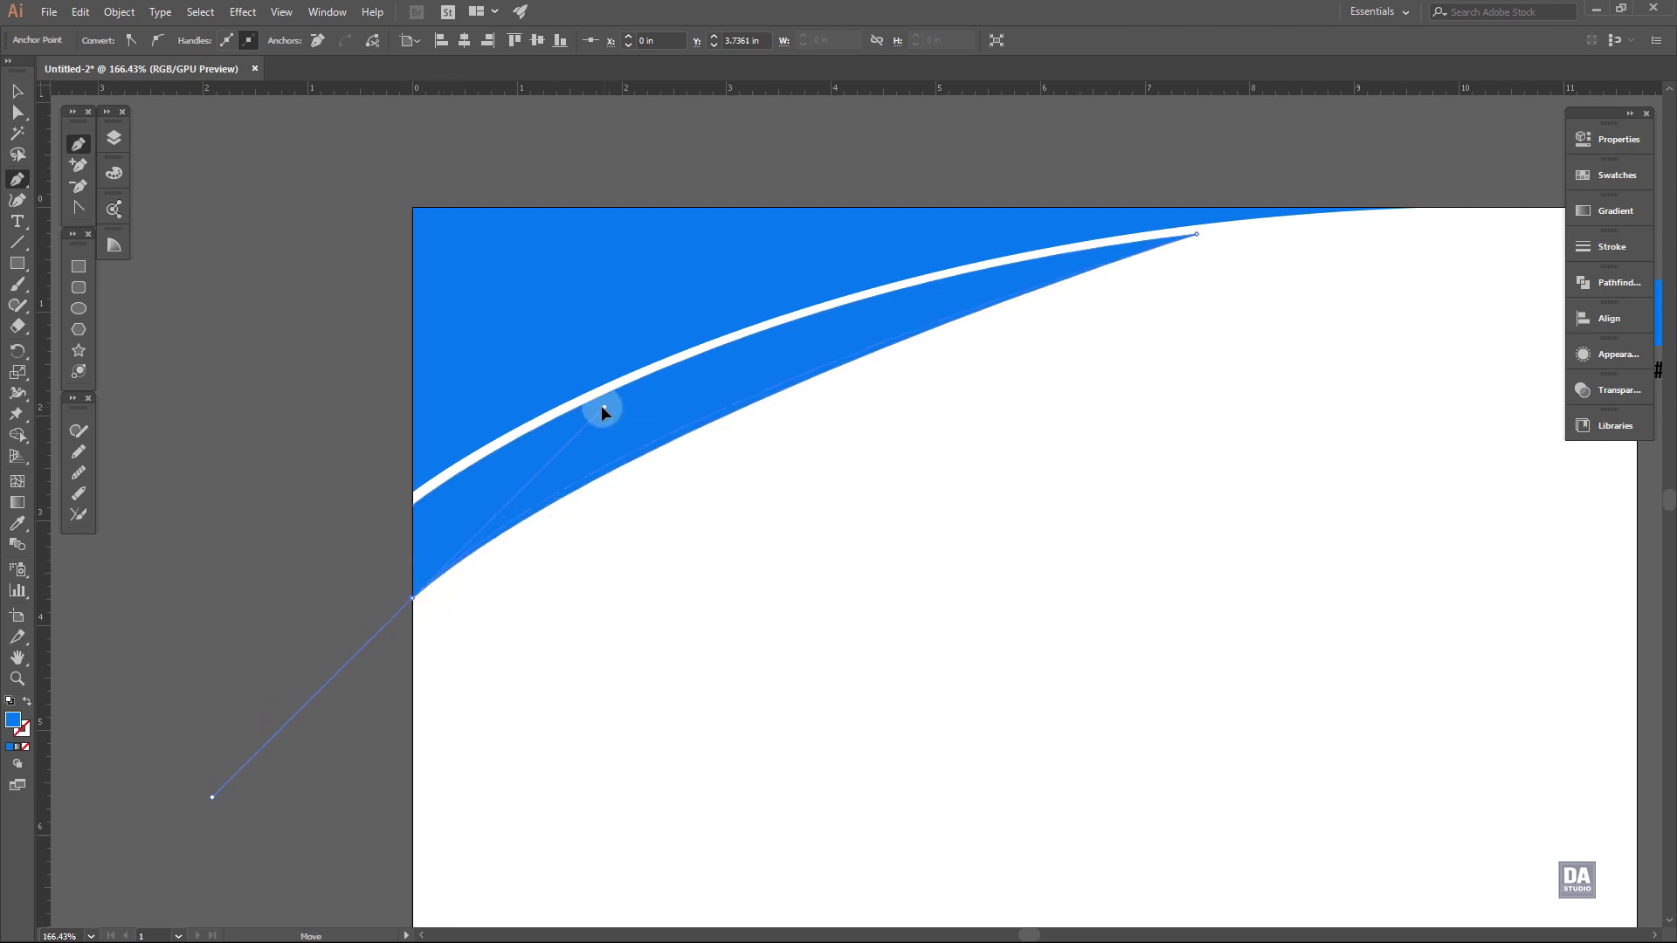
left_click_drag(602, 408, 603, 408)
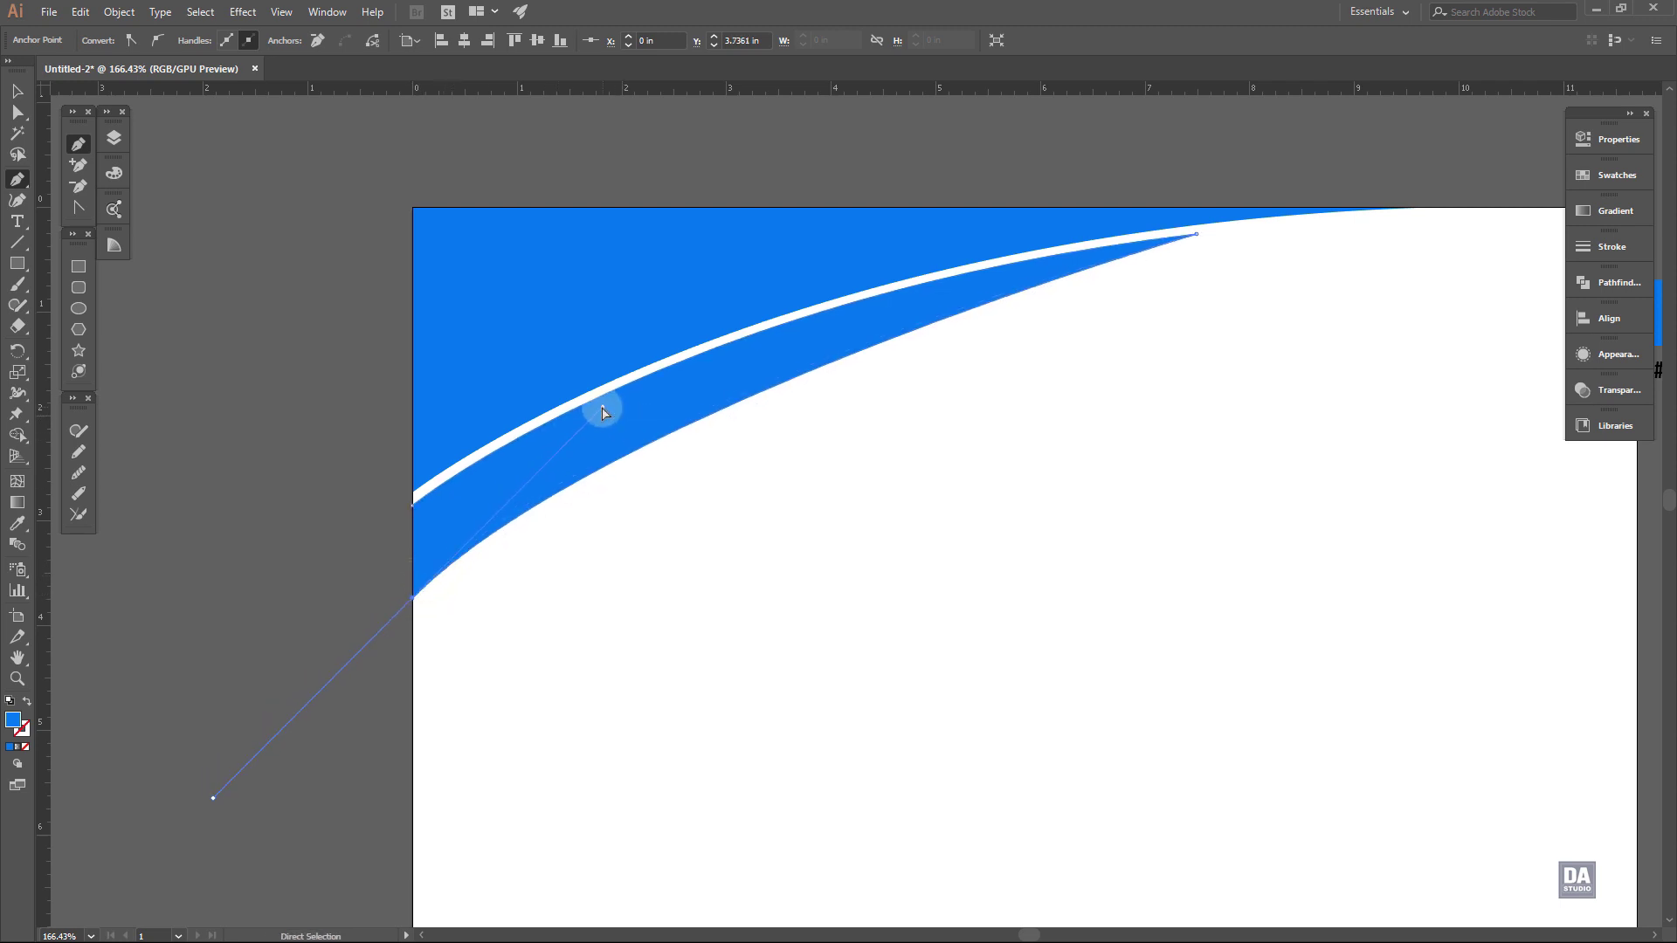
left_click(412, 598)
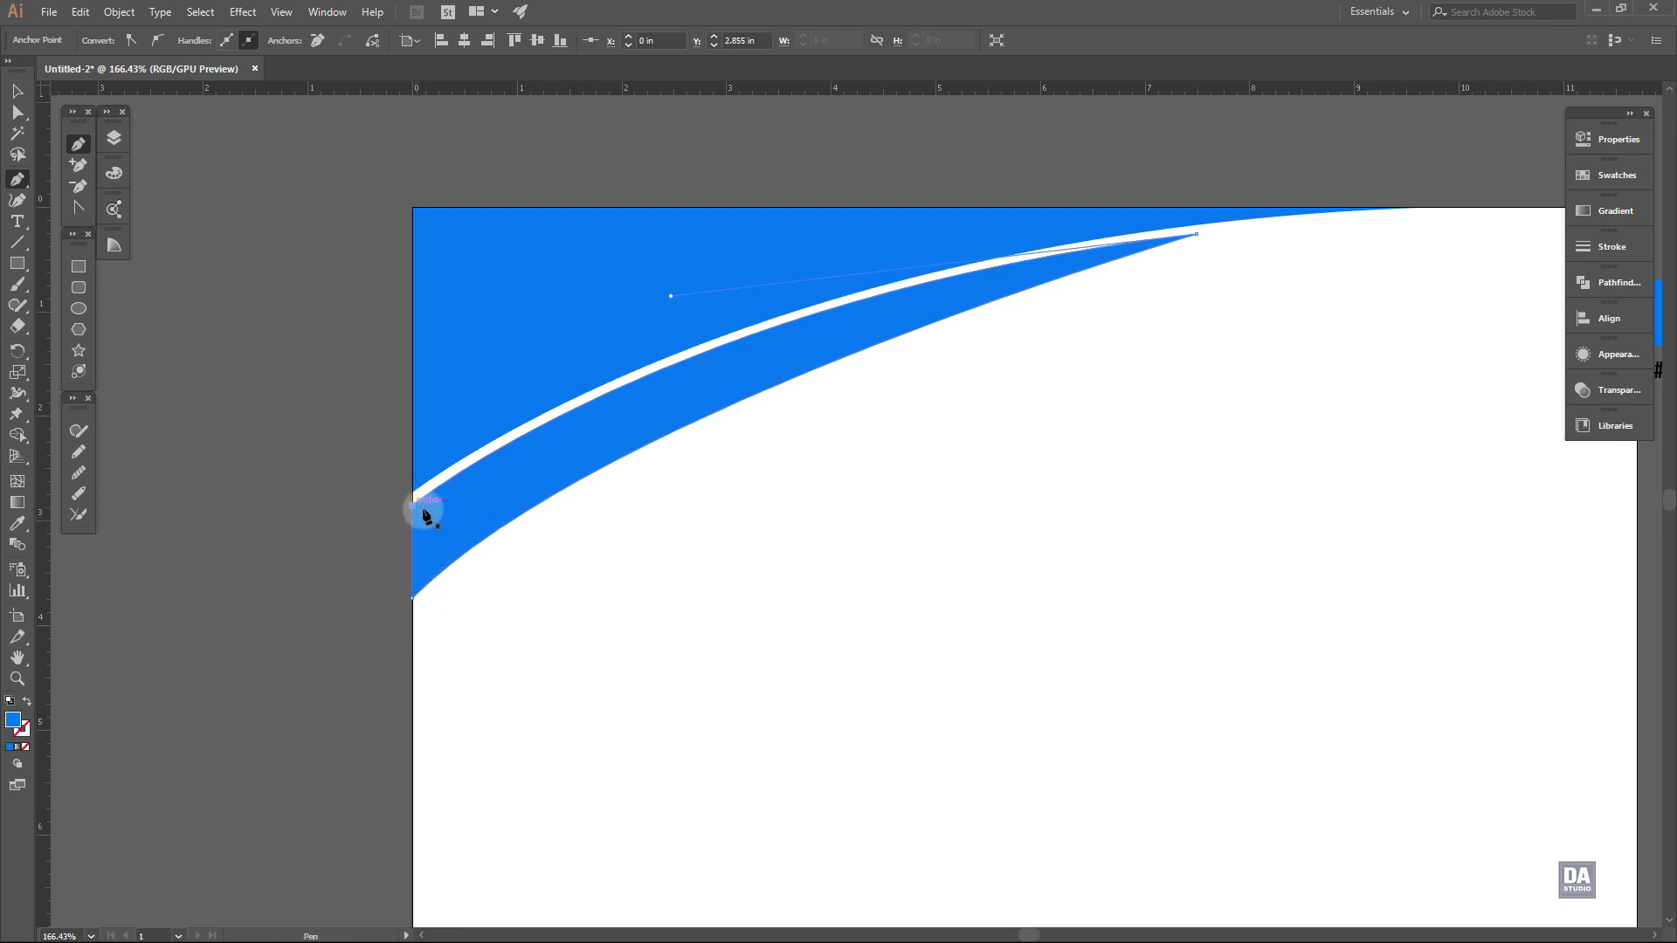
mouse_move(943, 393)
left_mouse_down()
mouse_move(814, 355)
mouse_move(911, 470)
mouse_move(857, 434)
left_mouse_up()
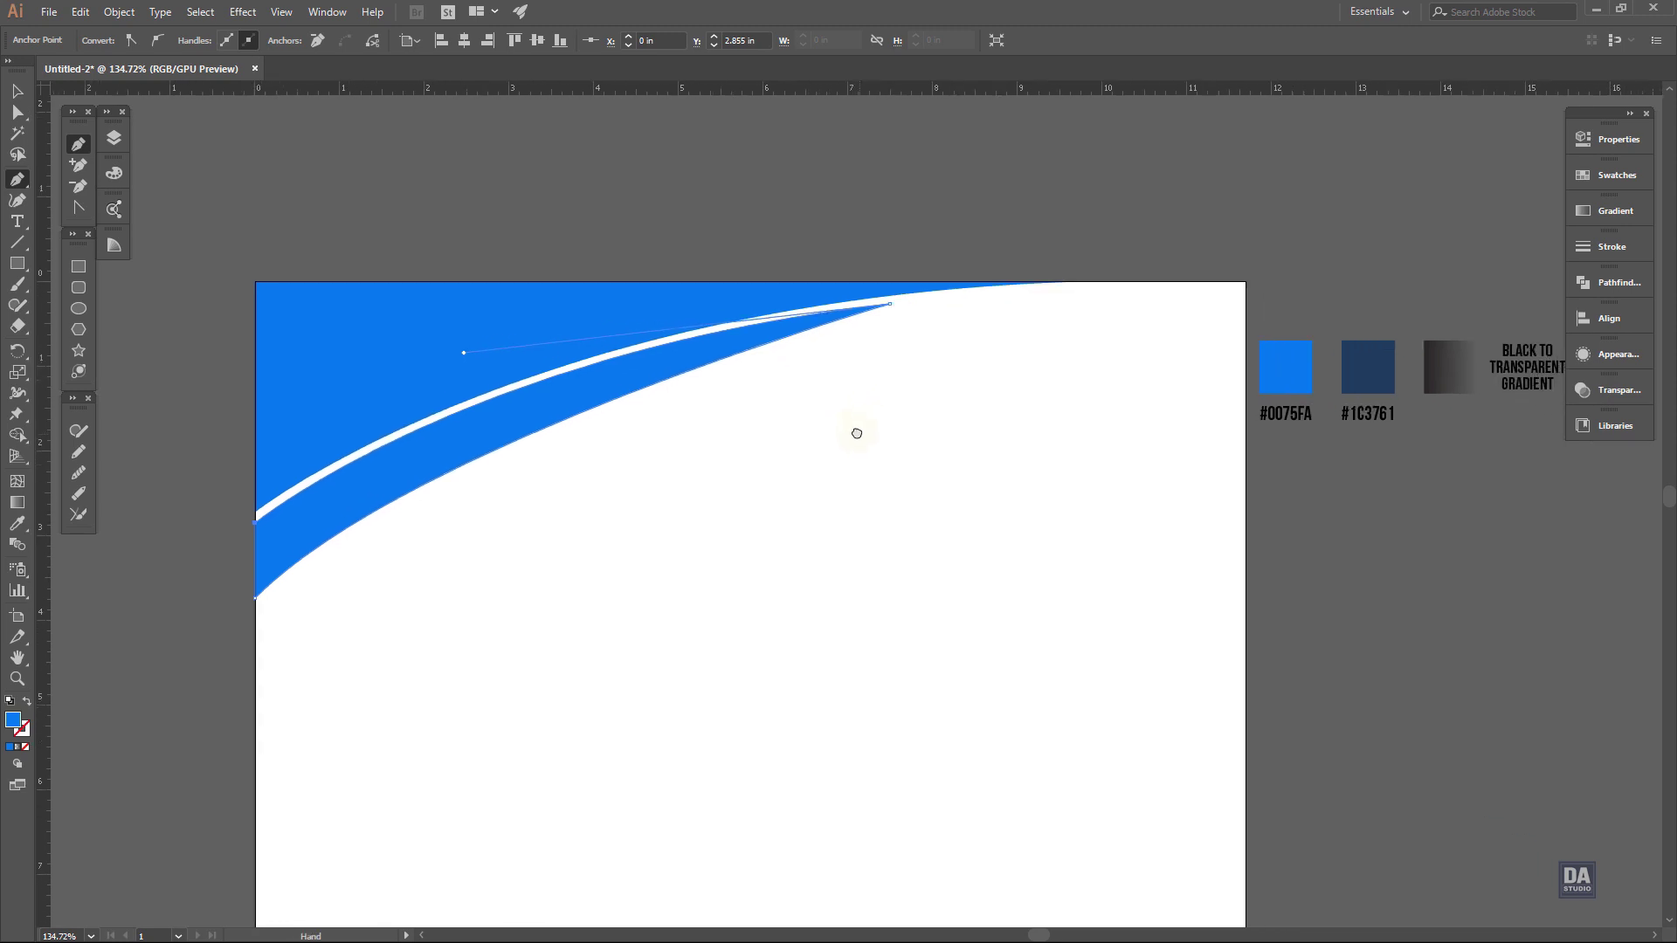
left_click_drag(462, 352, 486, 337)
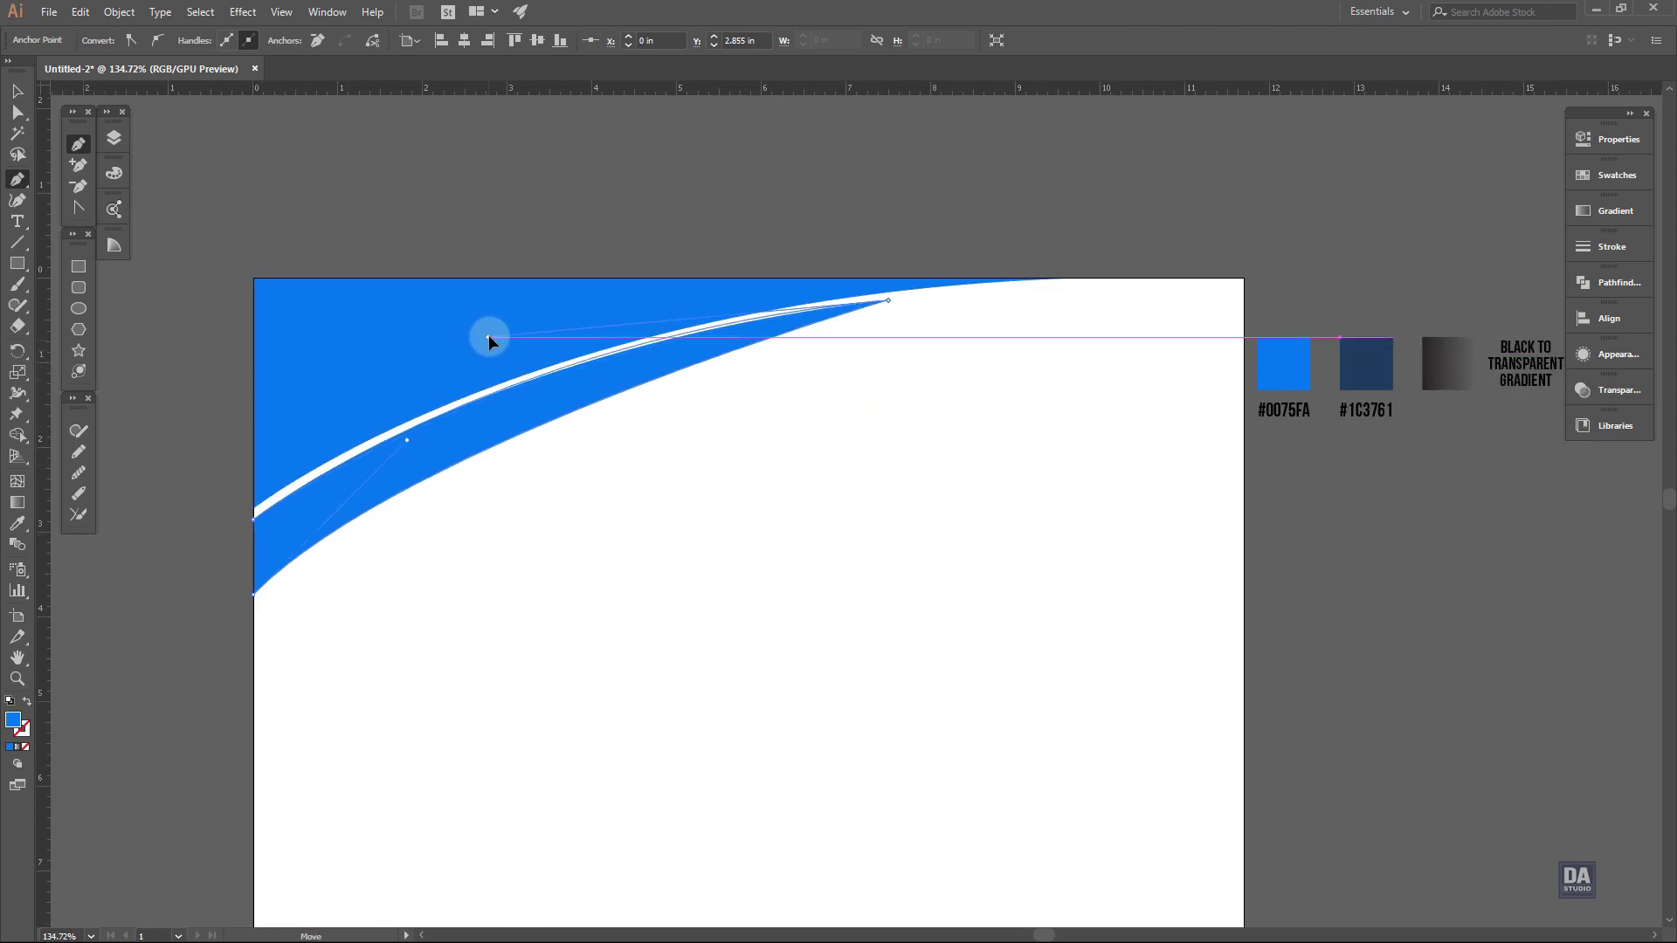
left_click(767, 479)
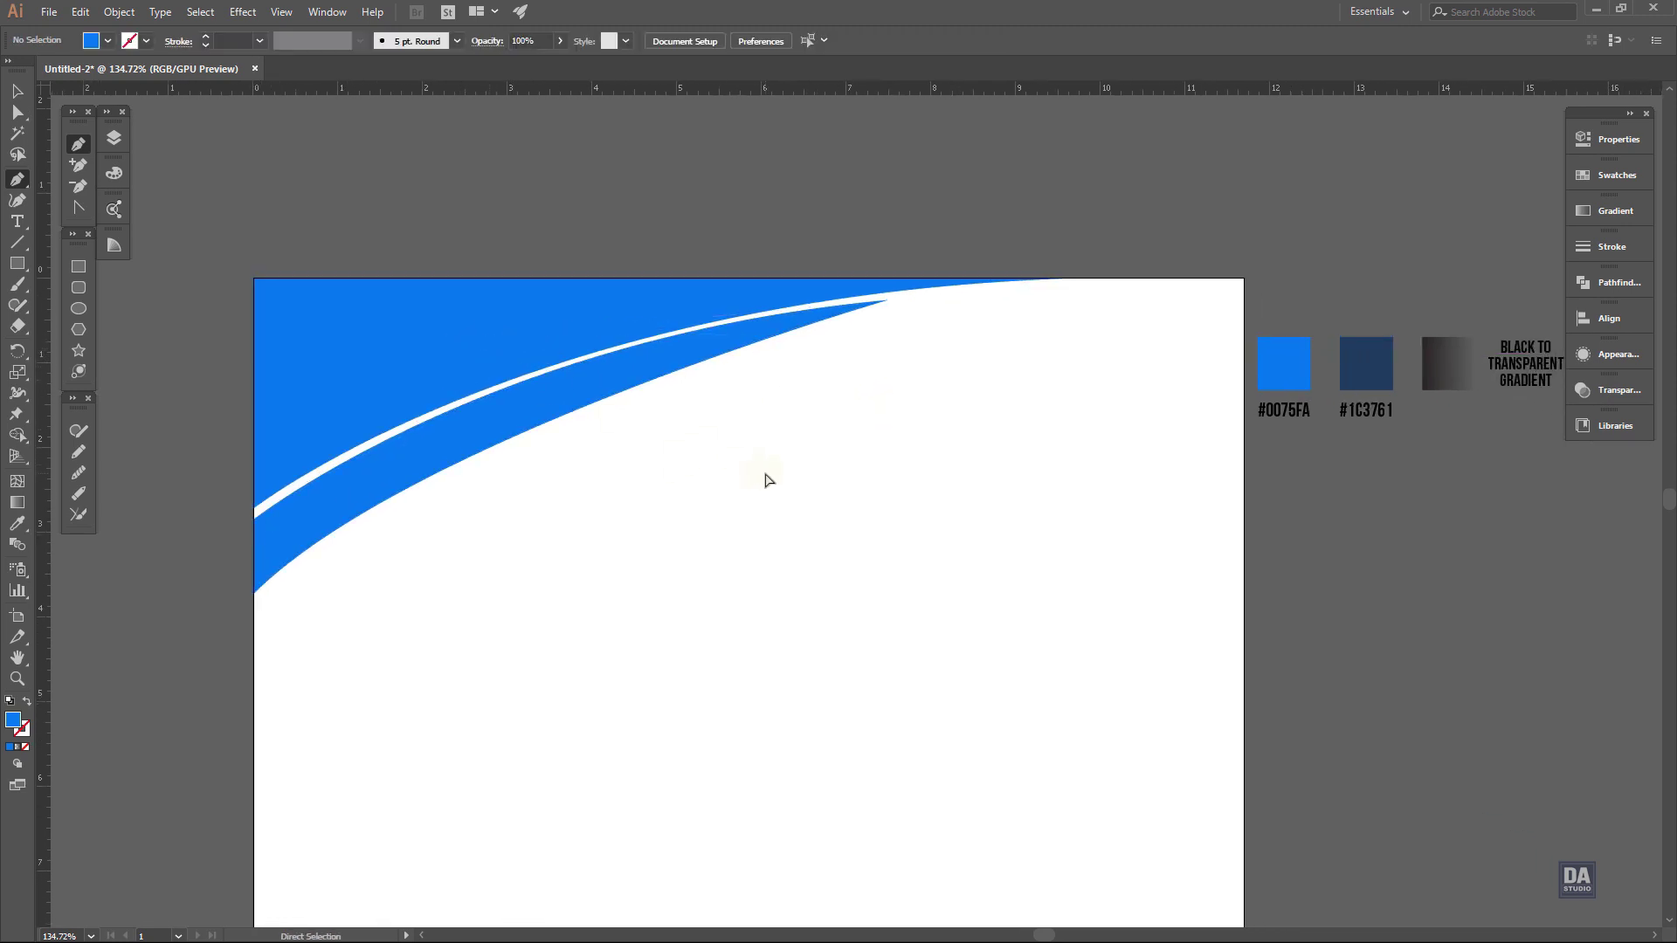
Pull out a handle on the lower swoosh's left edge so it tapers smoothly
left_click_drag(741, 476, 680, 461)
left_click(499, 383)
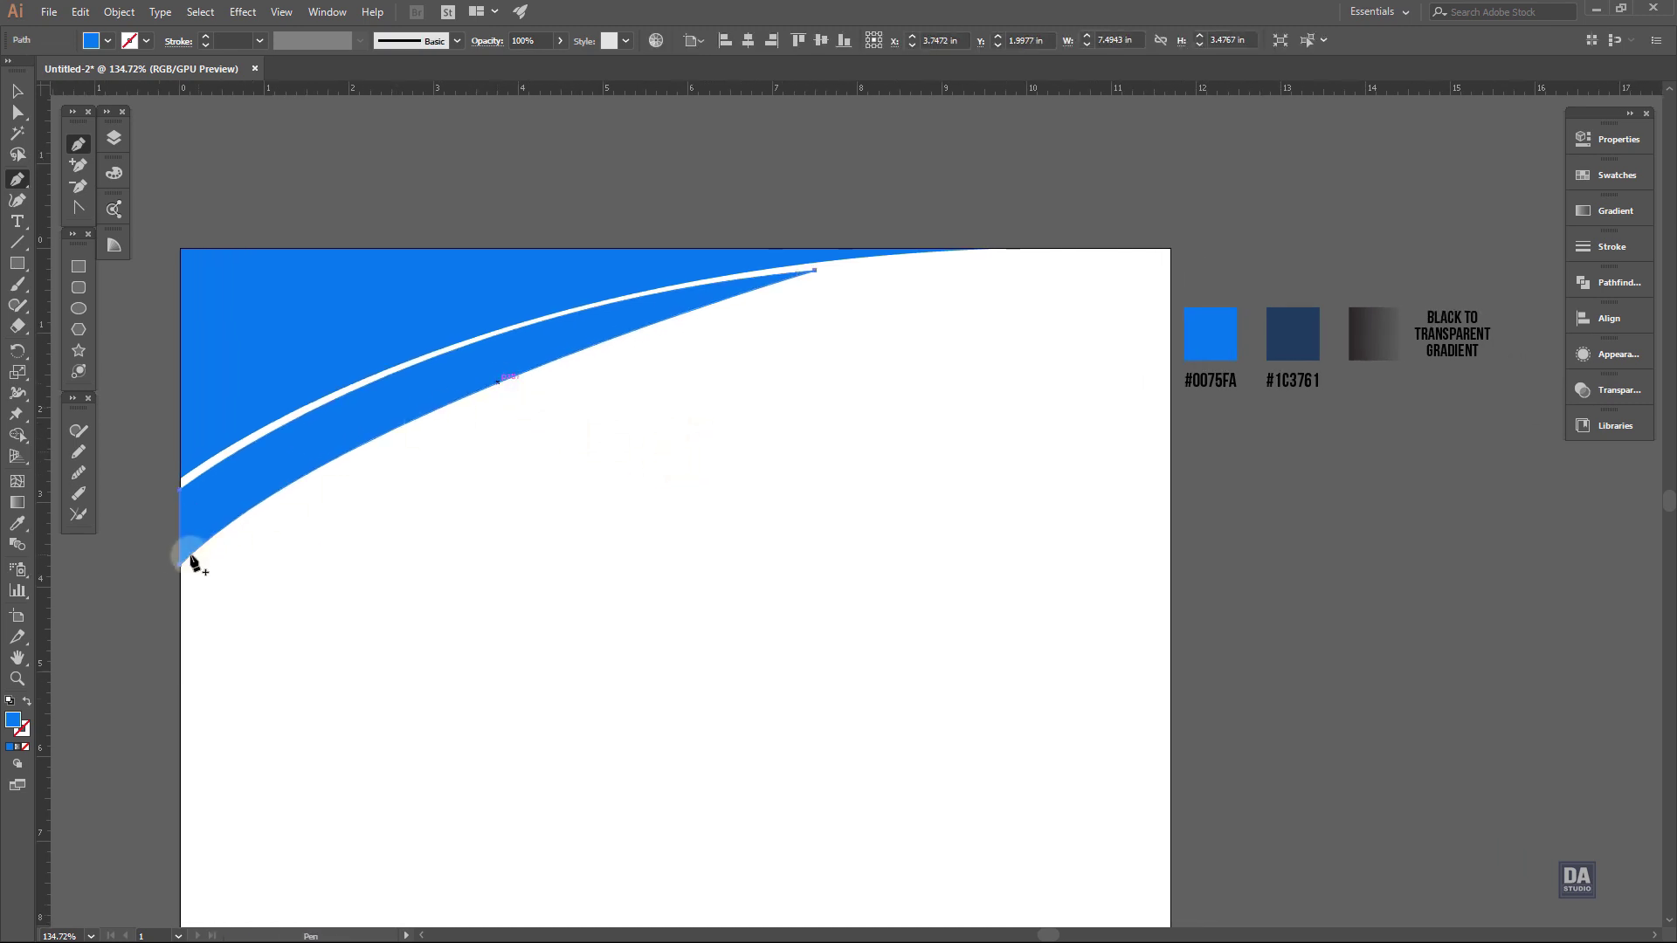
left_click_drag(183, 572, 347, 380)
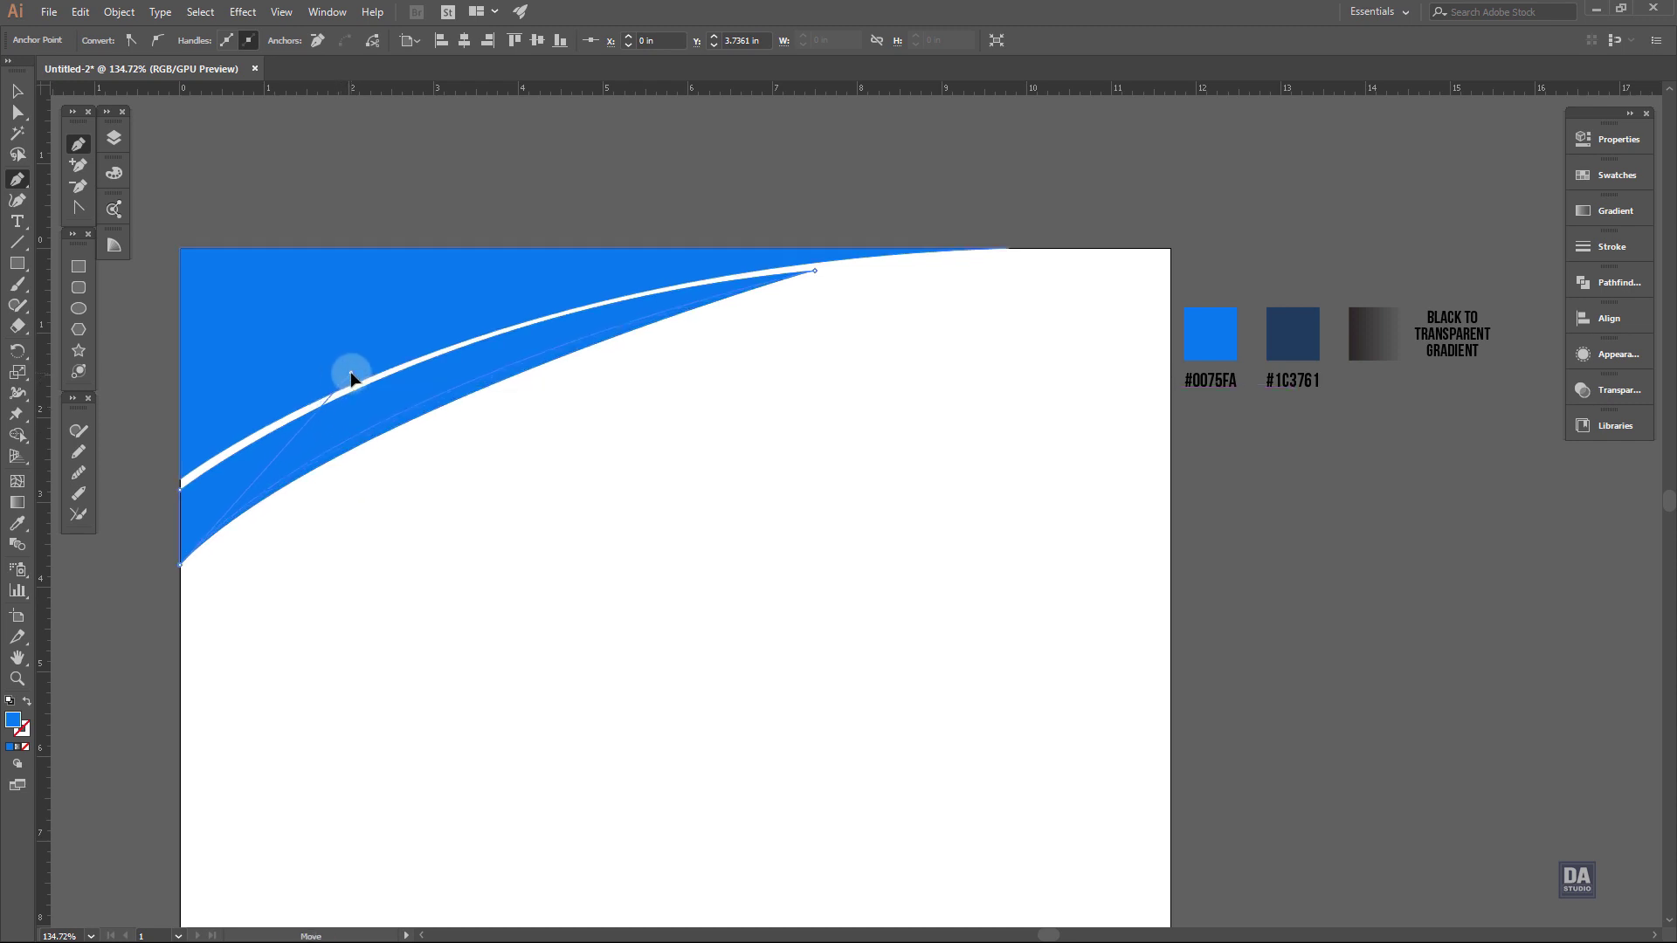
left_click_drag(351, 377, 373, 379)
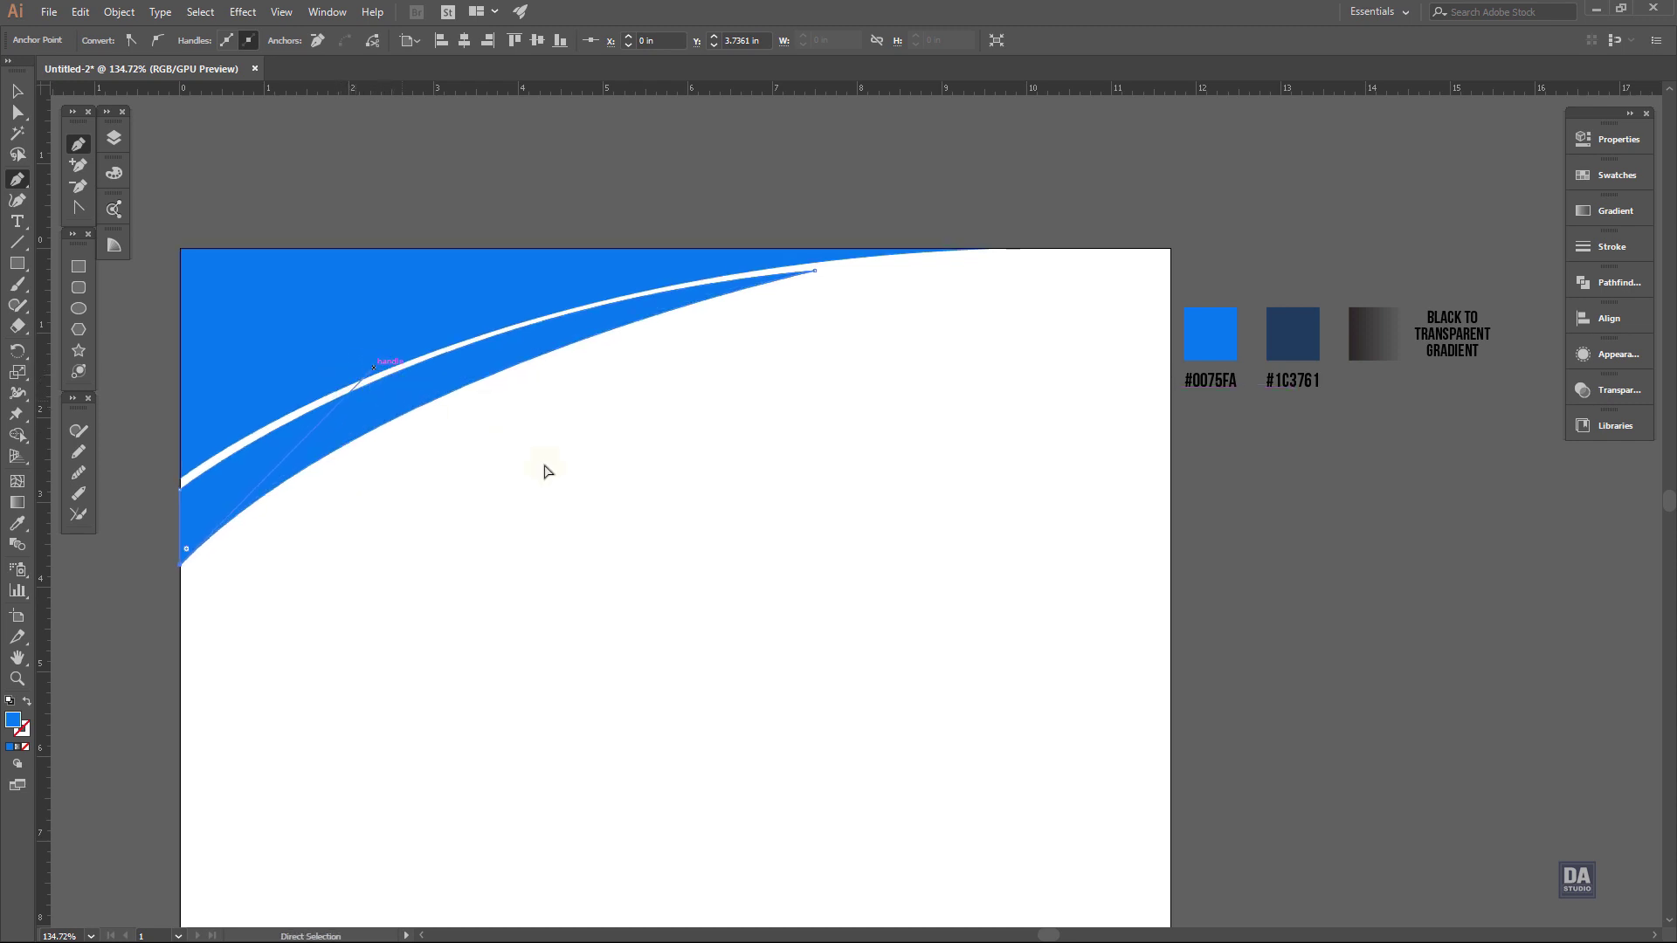
left_click(574, 484)
left_click(355, 425)
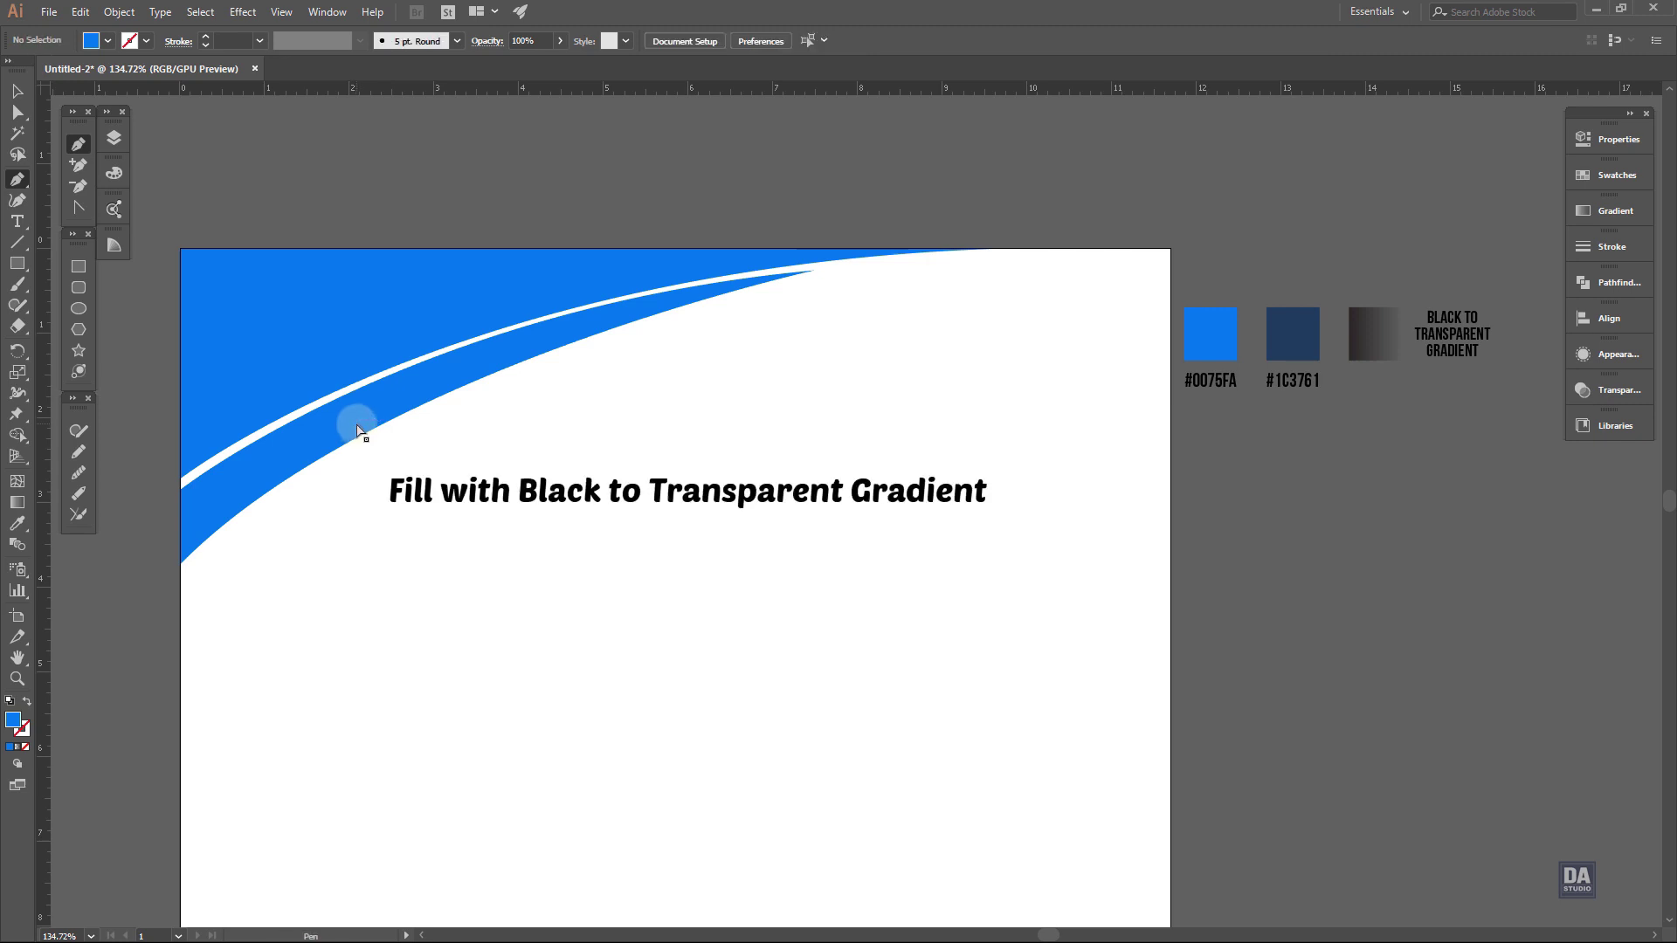
Apply the black-to-transparent gradient swatch to the lower swoosh with the Eyedropper
key("c")
key("v")
left_click(357, 428)
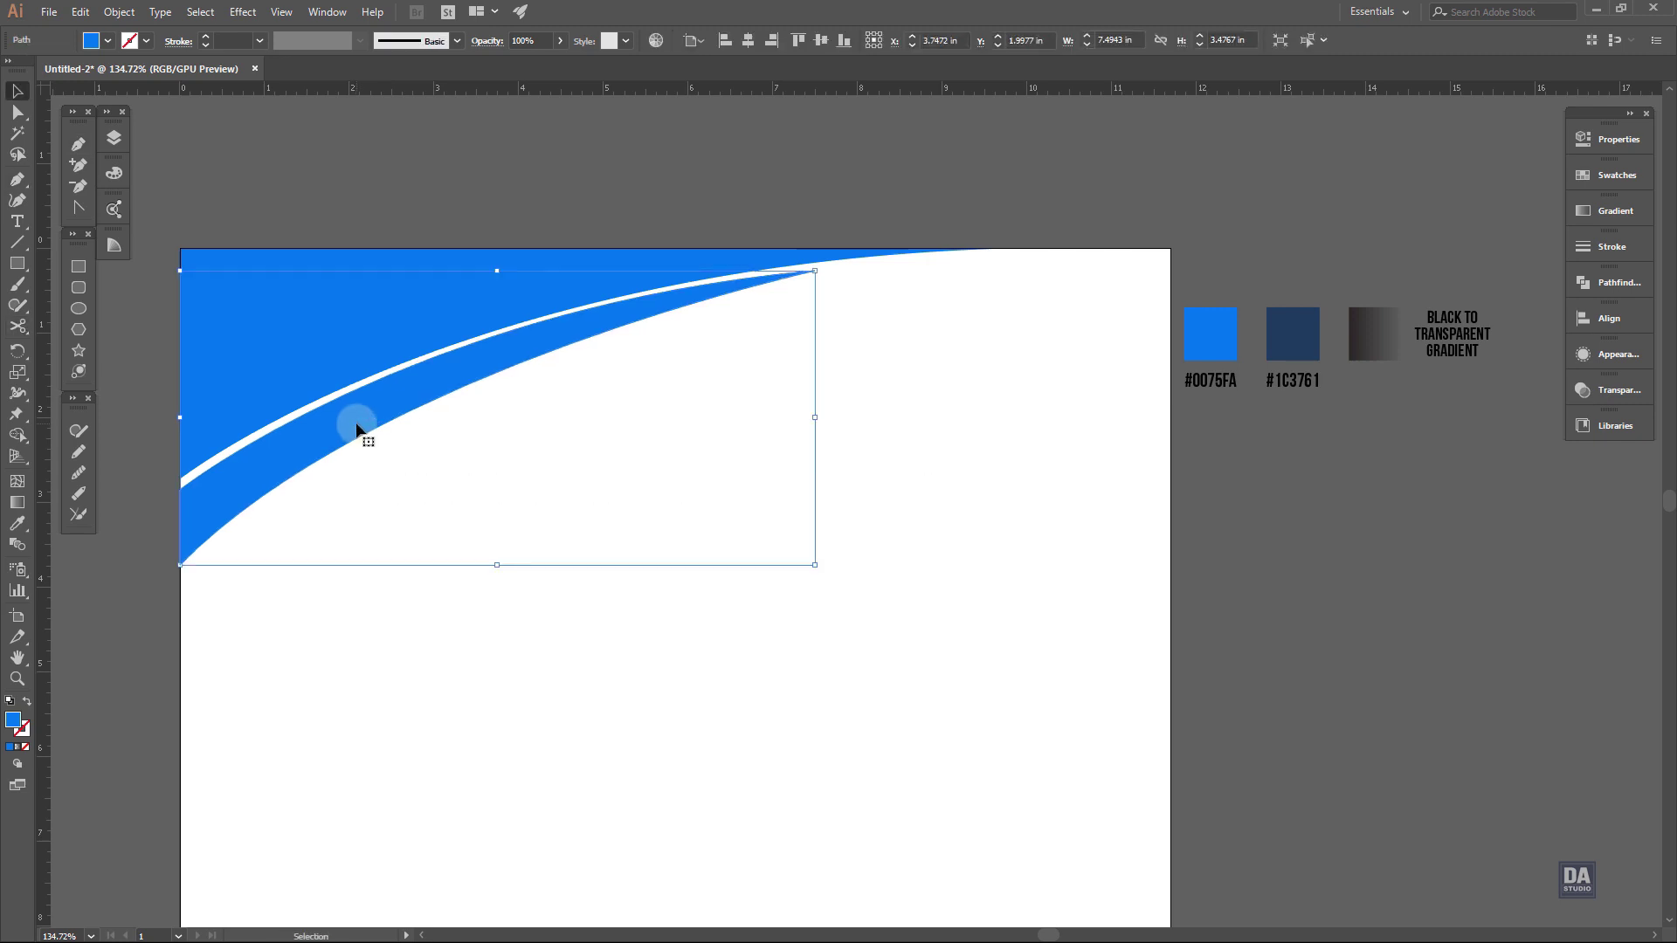
left_click(17, 524)
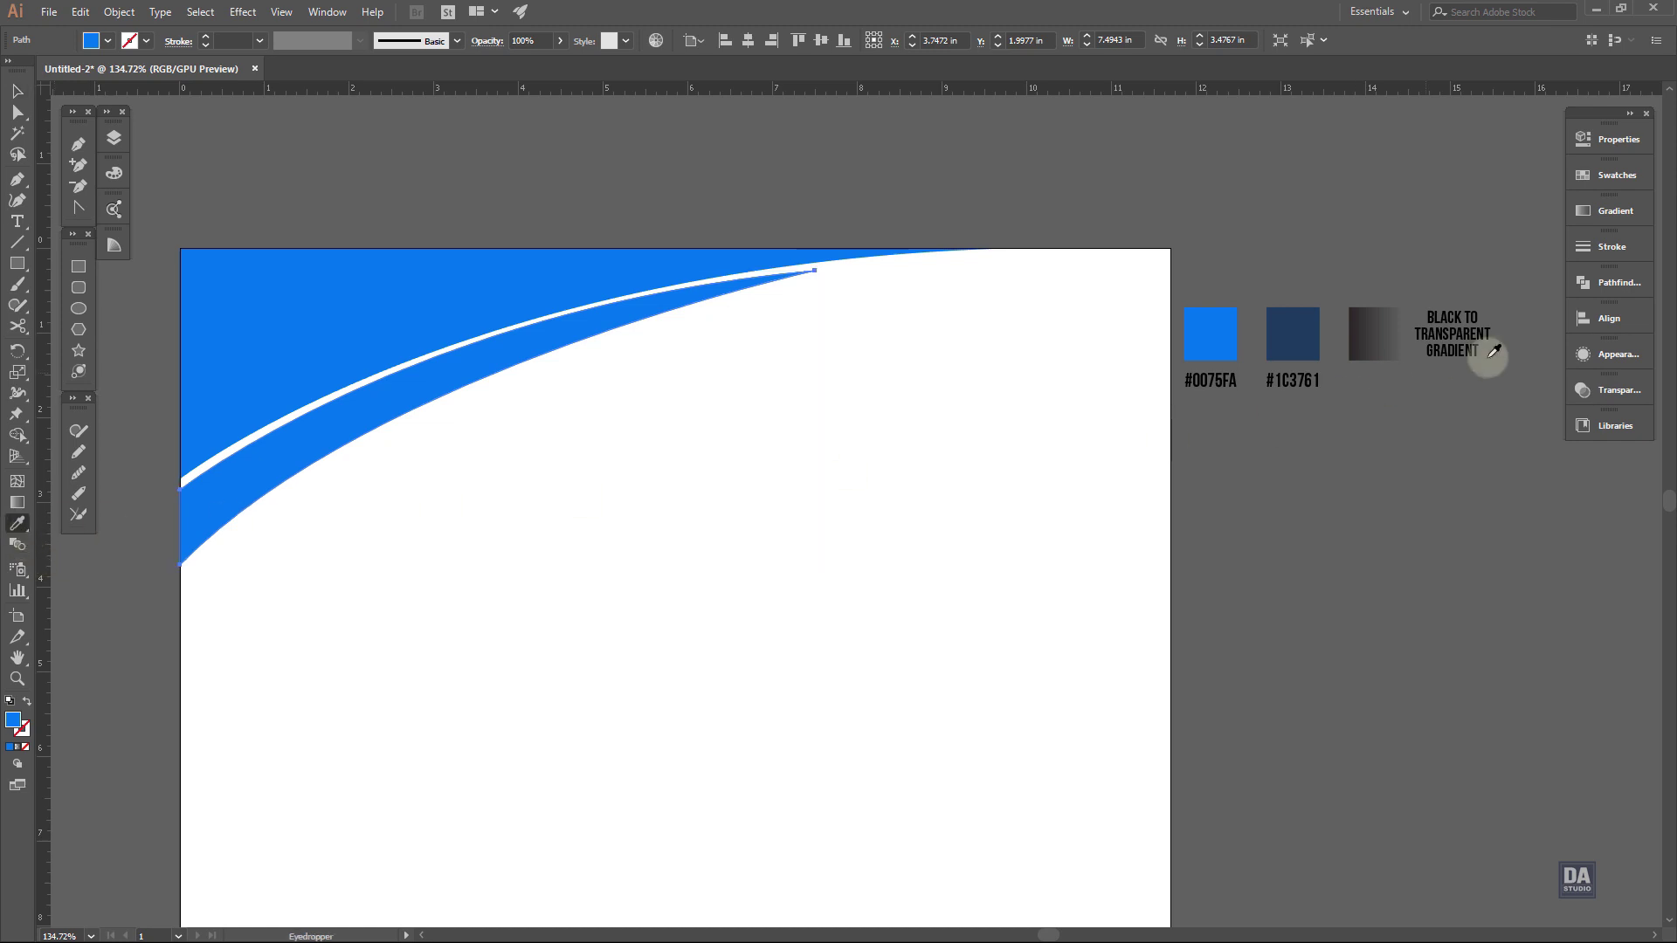
left_click(1375, 341)
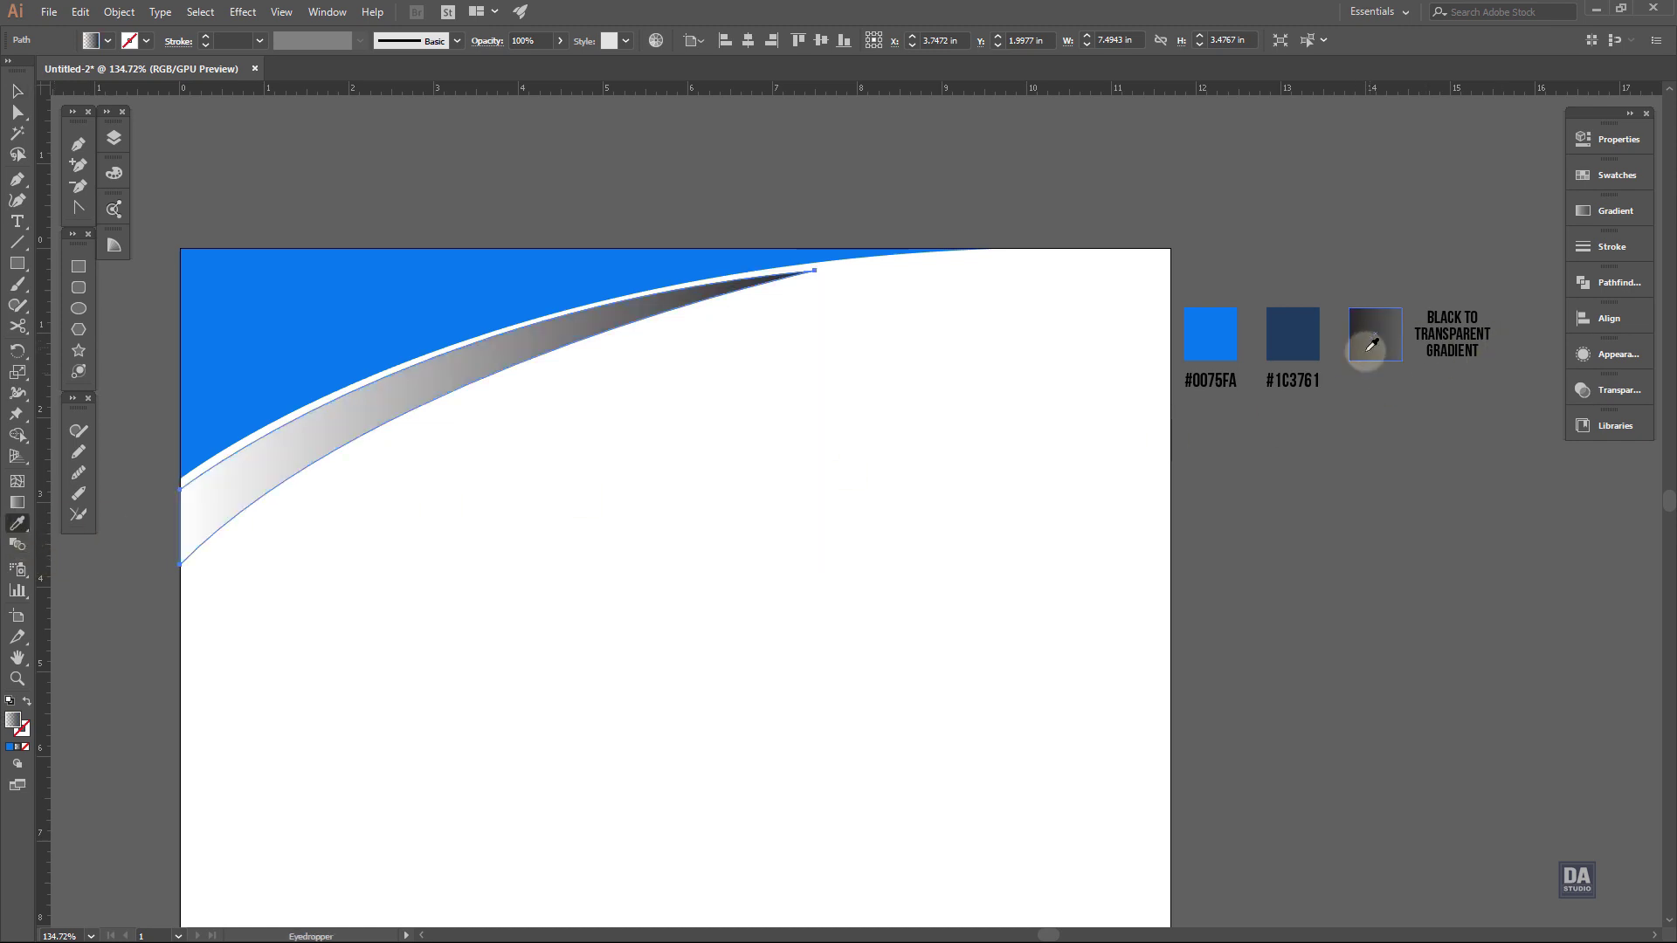
key("ctrl+space")
left_click(604, 422, "ctrl+alt")
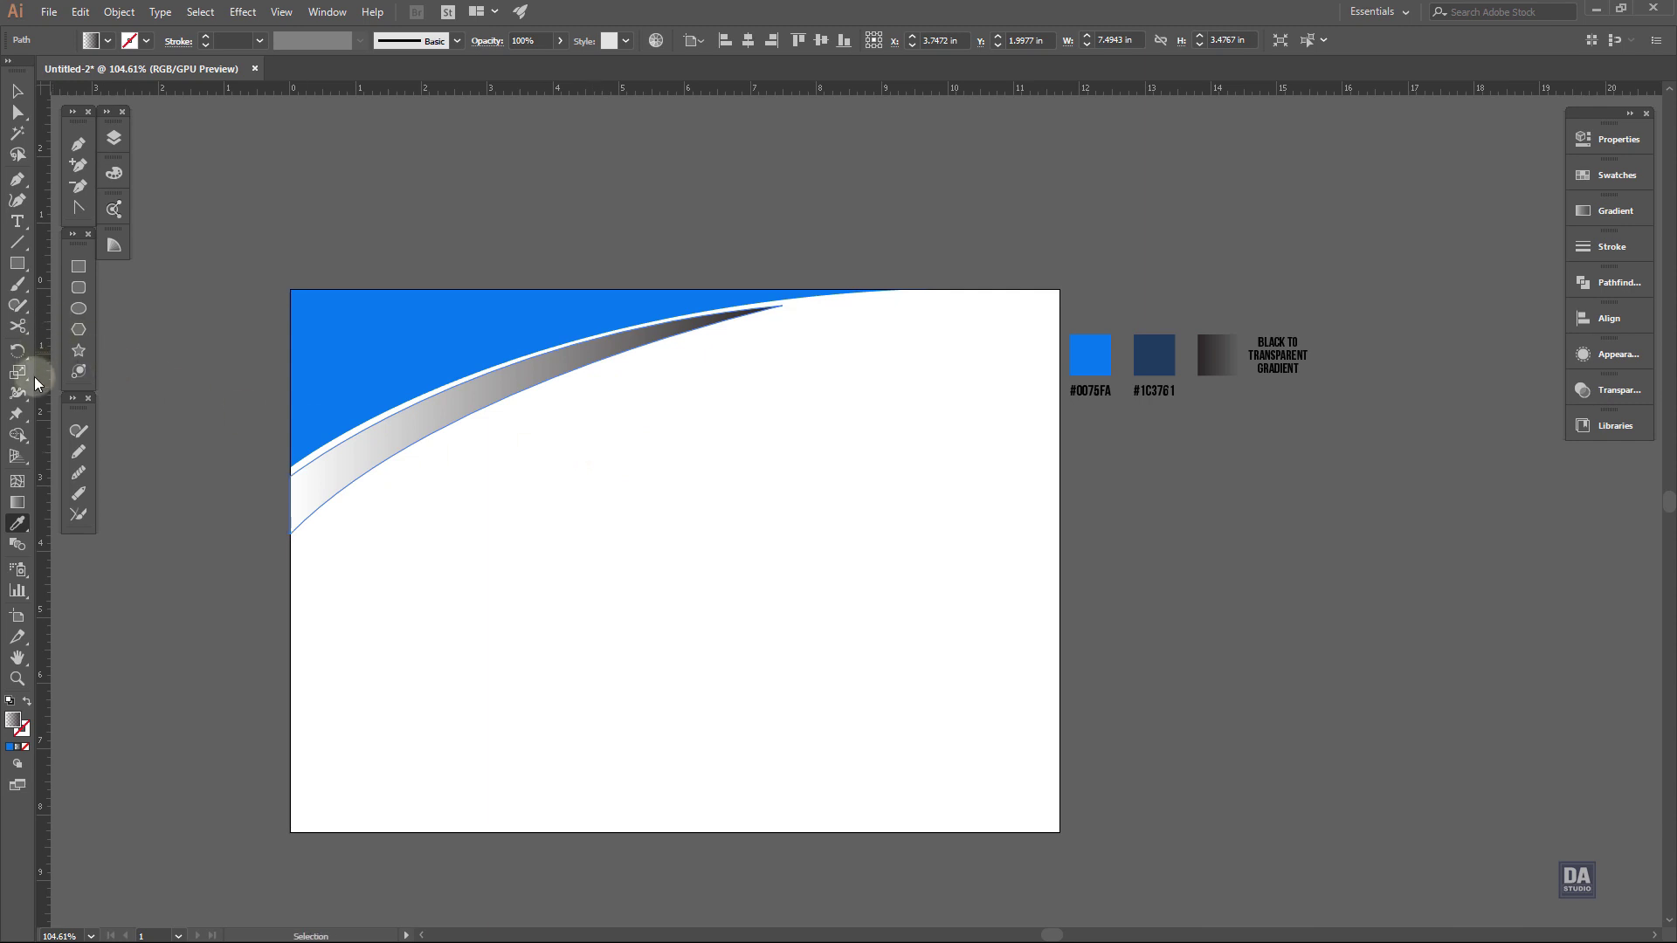
Run the gradient from the lower-left edge up toward the top right so it darkens rightward
left_click(20, 503)
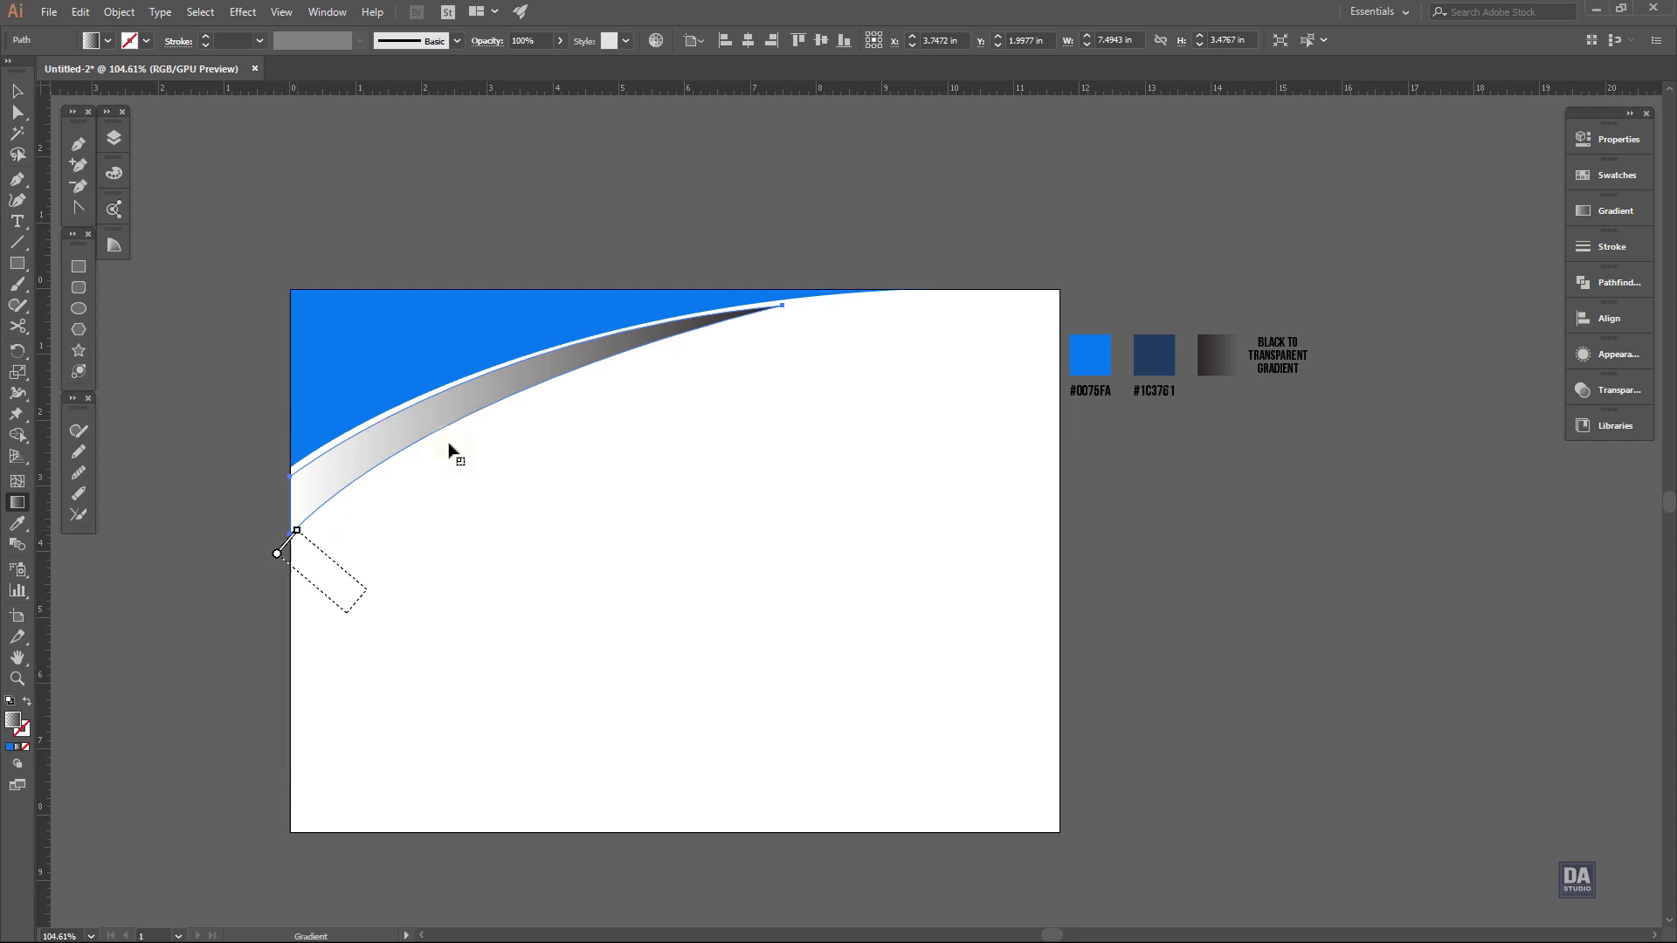
left_click_drag(261, 521, 783, 264)
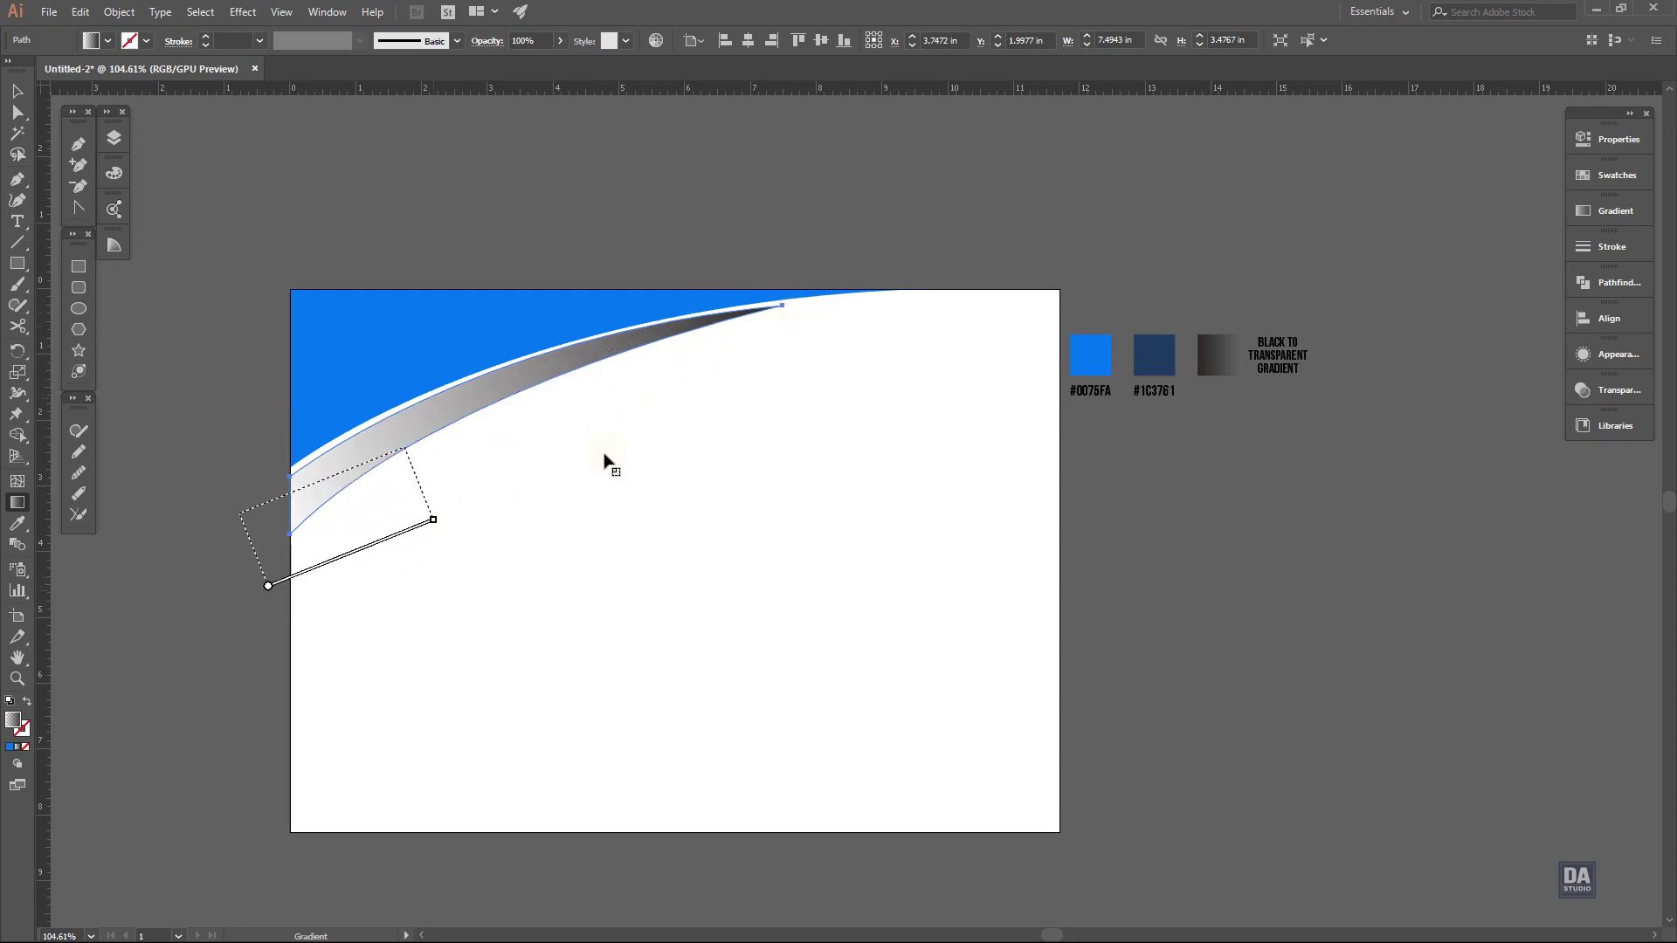
left_click_drag(301, 579, 1059, 217)
key("v")
left_click(607, 542)
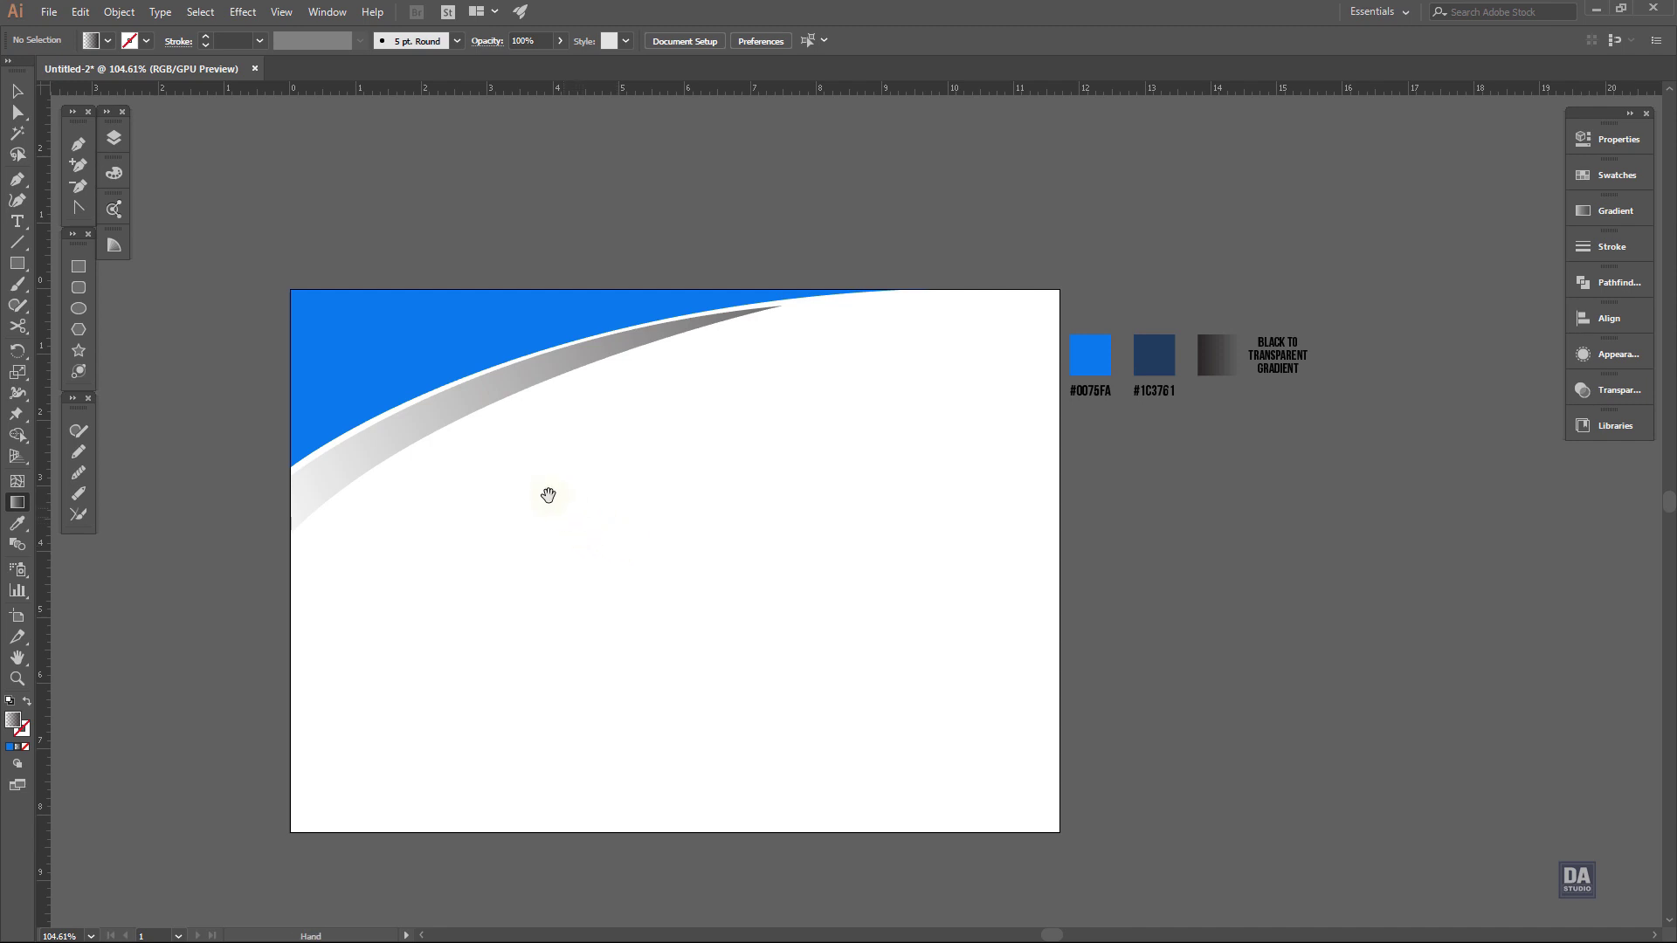
Pen a closed shape from the left edge through a curved top anchor to past the top-right corner
left_click_drag(581, 427, 765, 441)
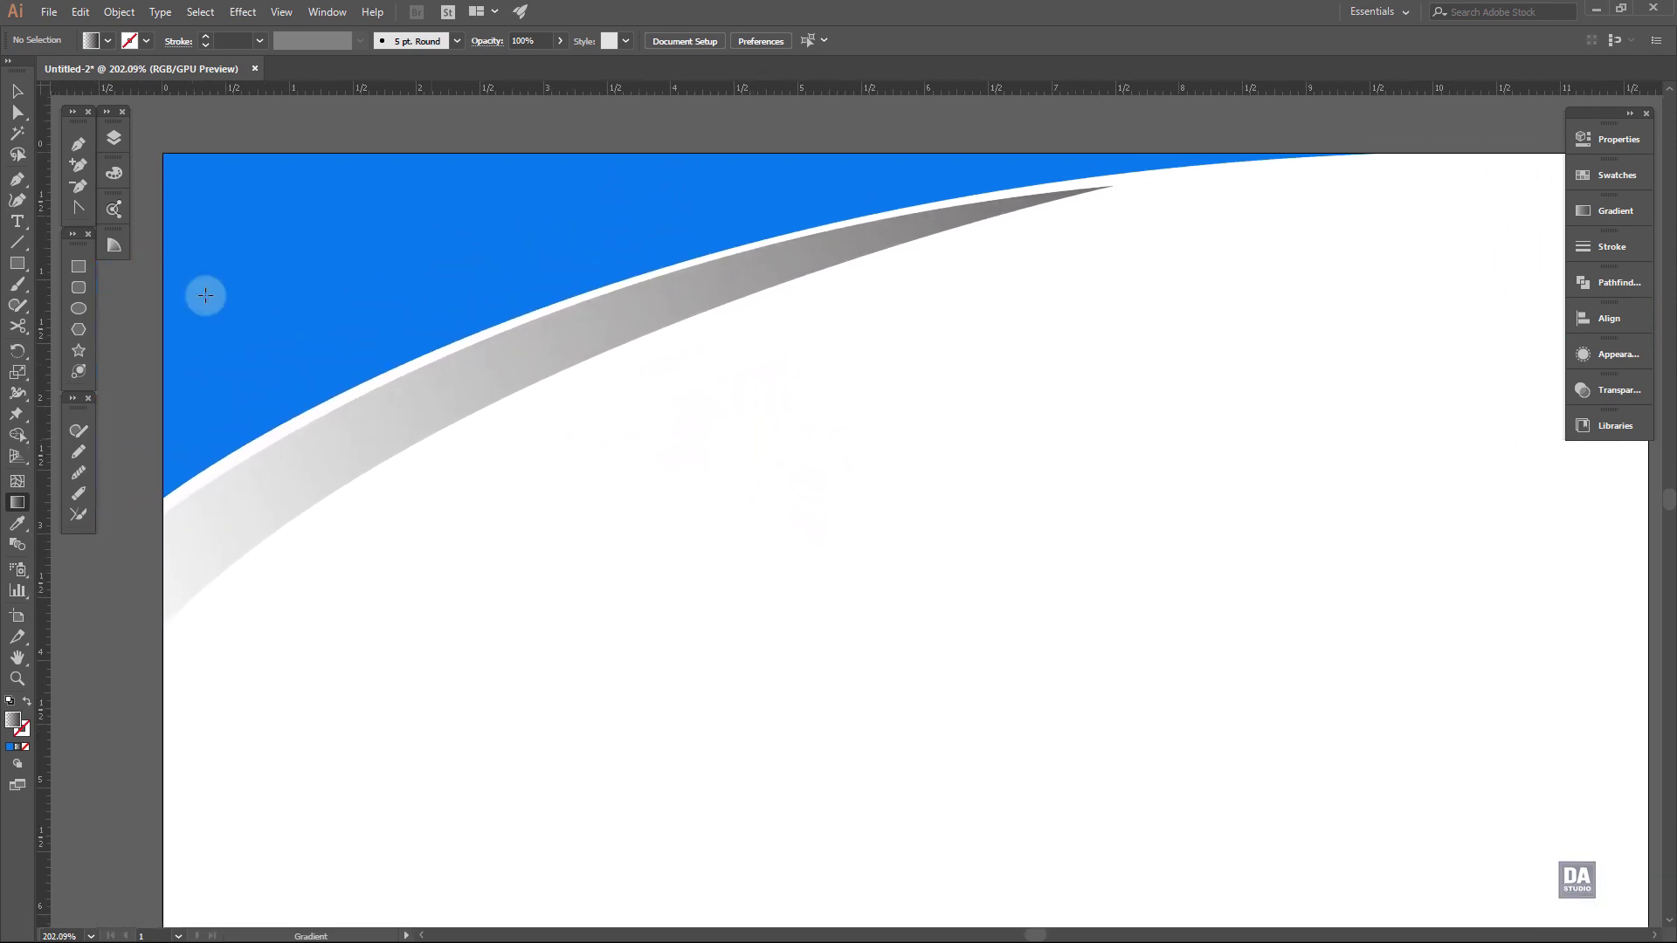
left_click(73, 145)
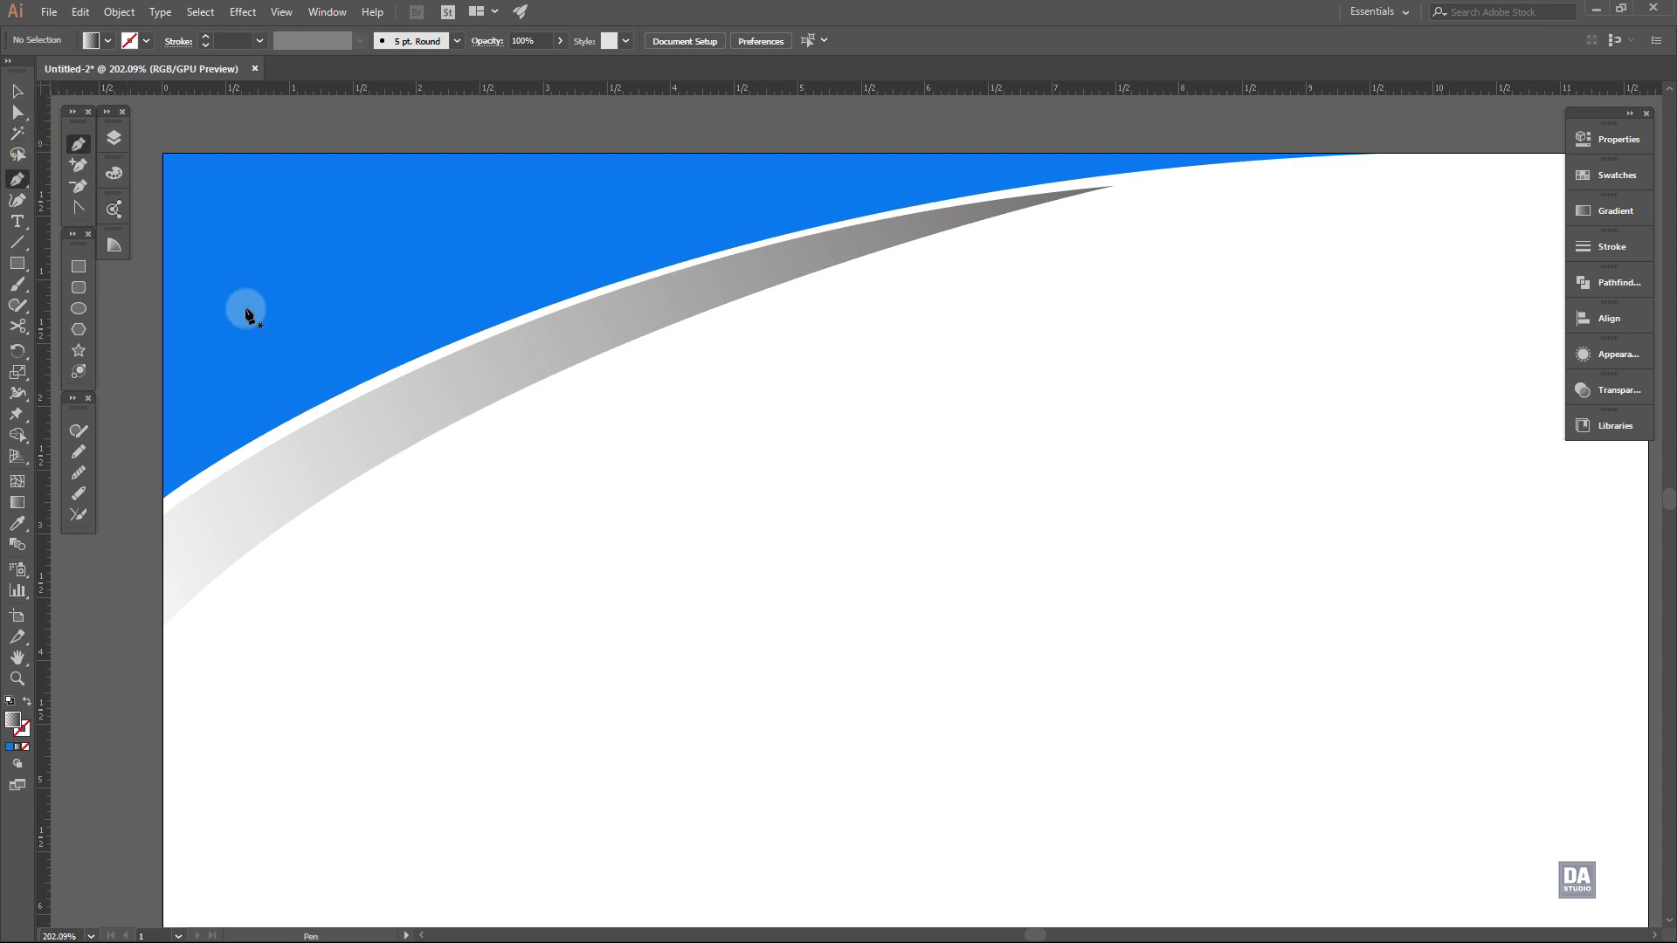
left_click(178, 489)
left_click_drag(1132, 135, 1391, 147)
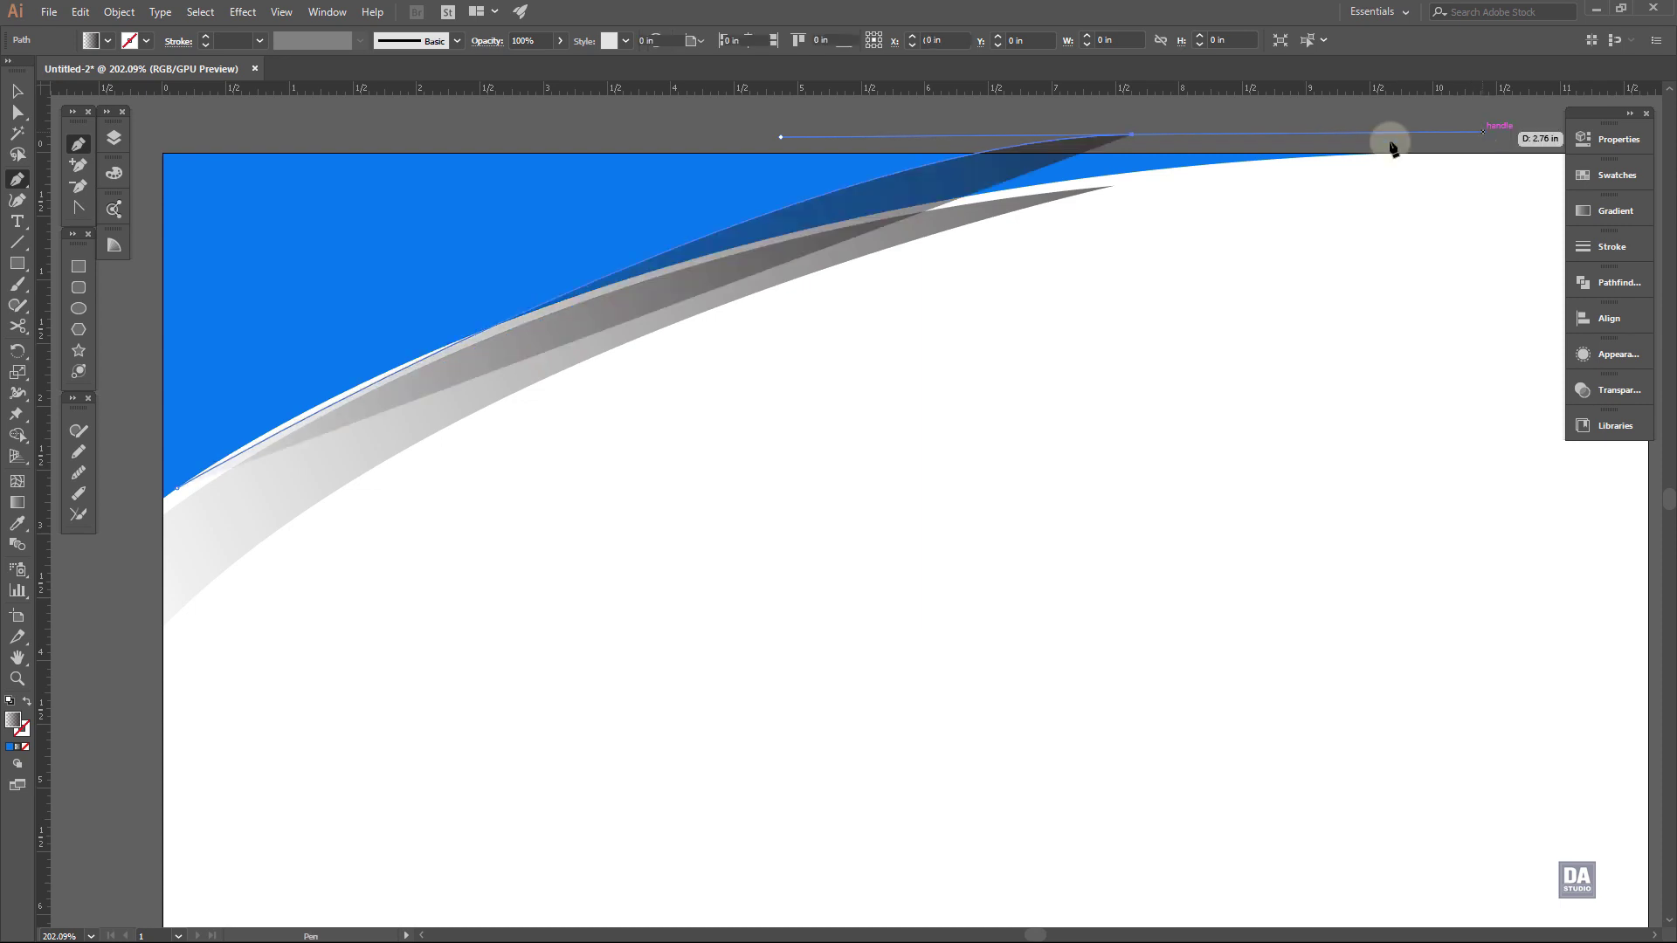
key("ctrl")
left_click_drag(782, 137, 568, 134)
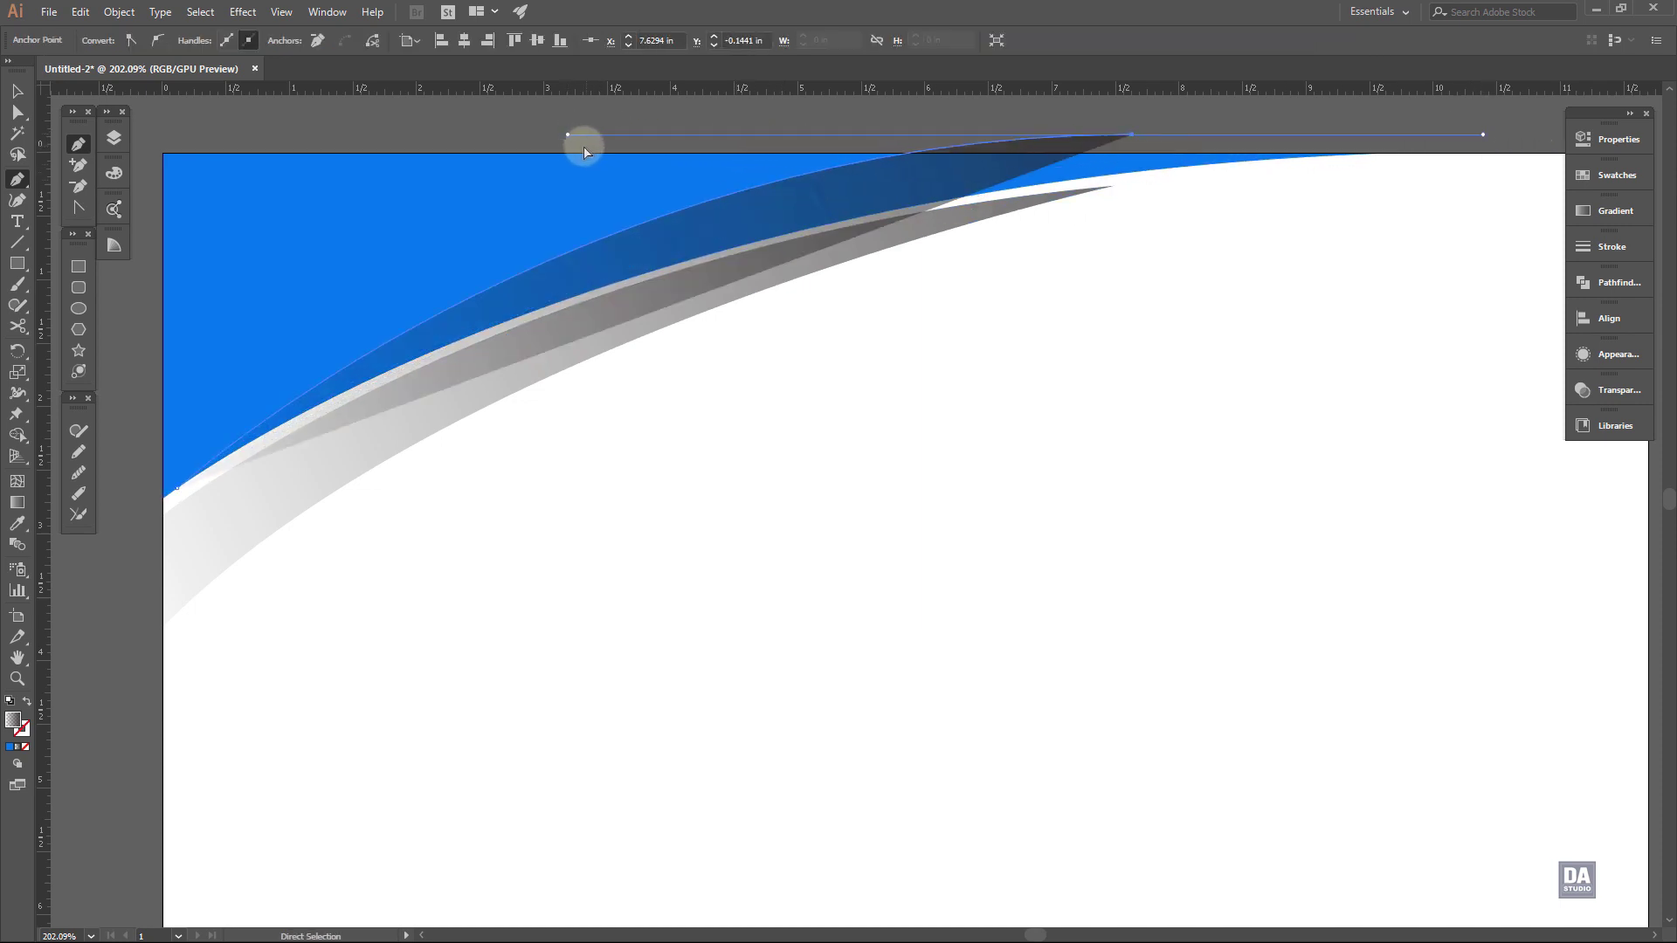
left_click_drag(566, 136, 547, 134)
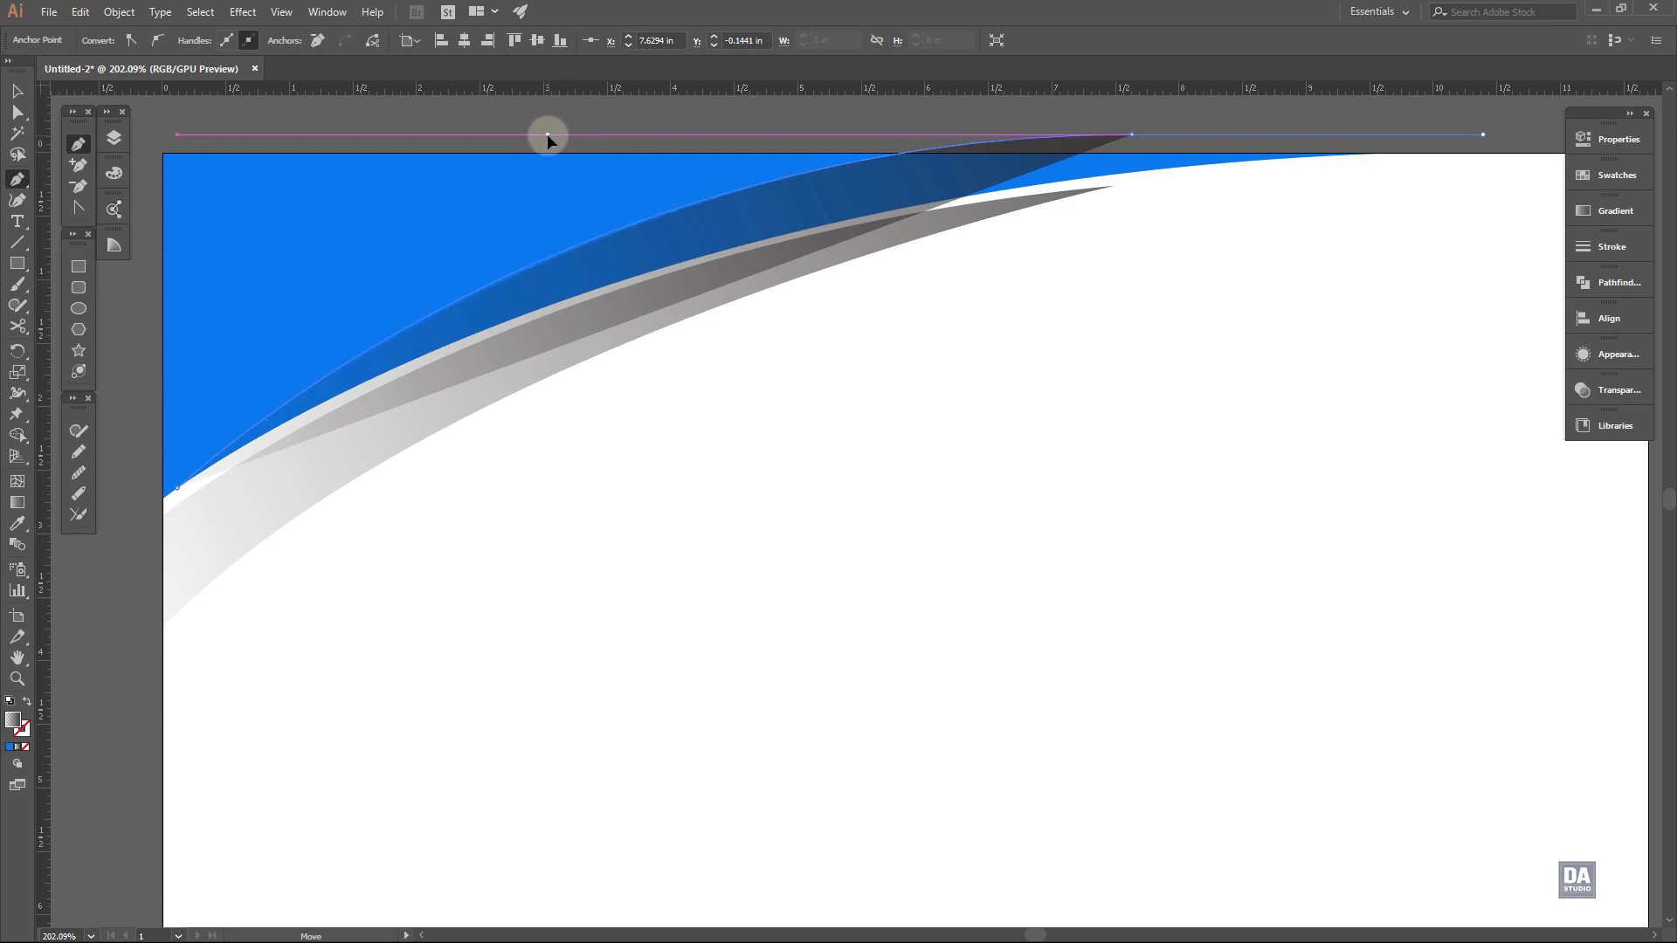
left_click(1131, 134)
left_click(1505, 135)
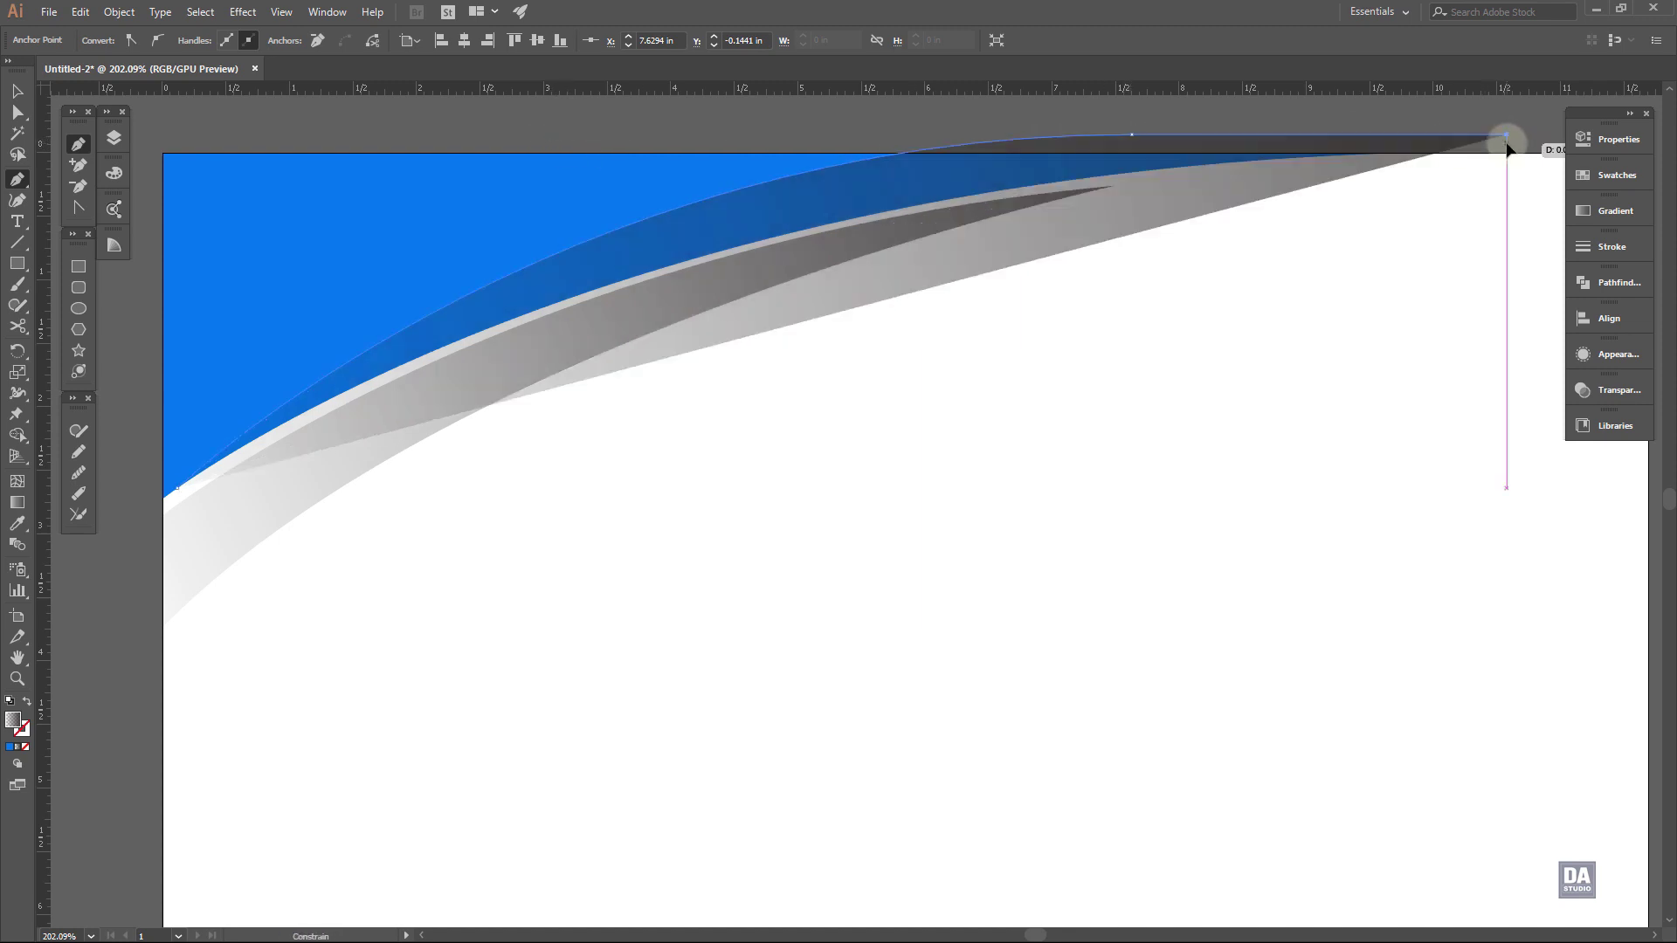
left_click(1505, 196)
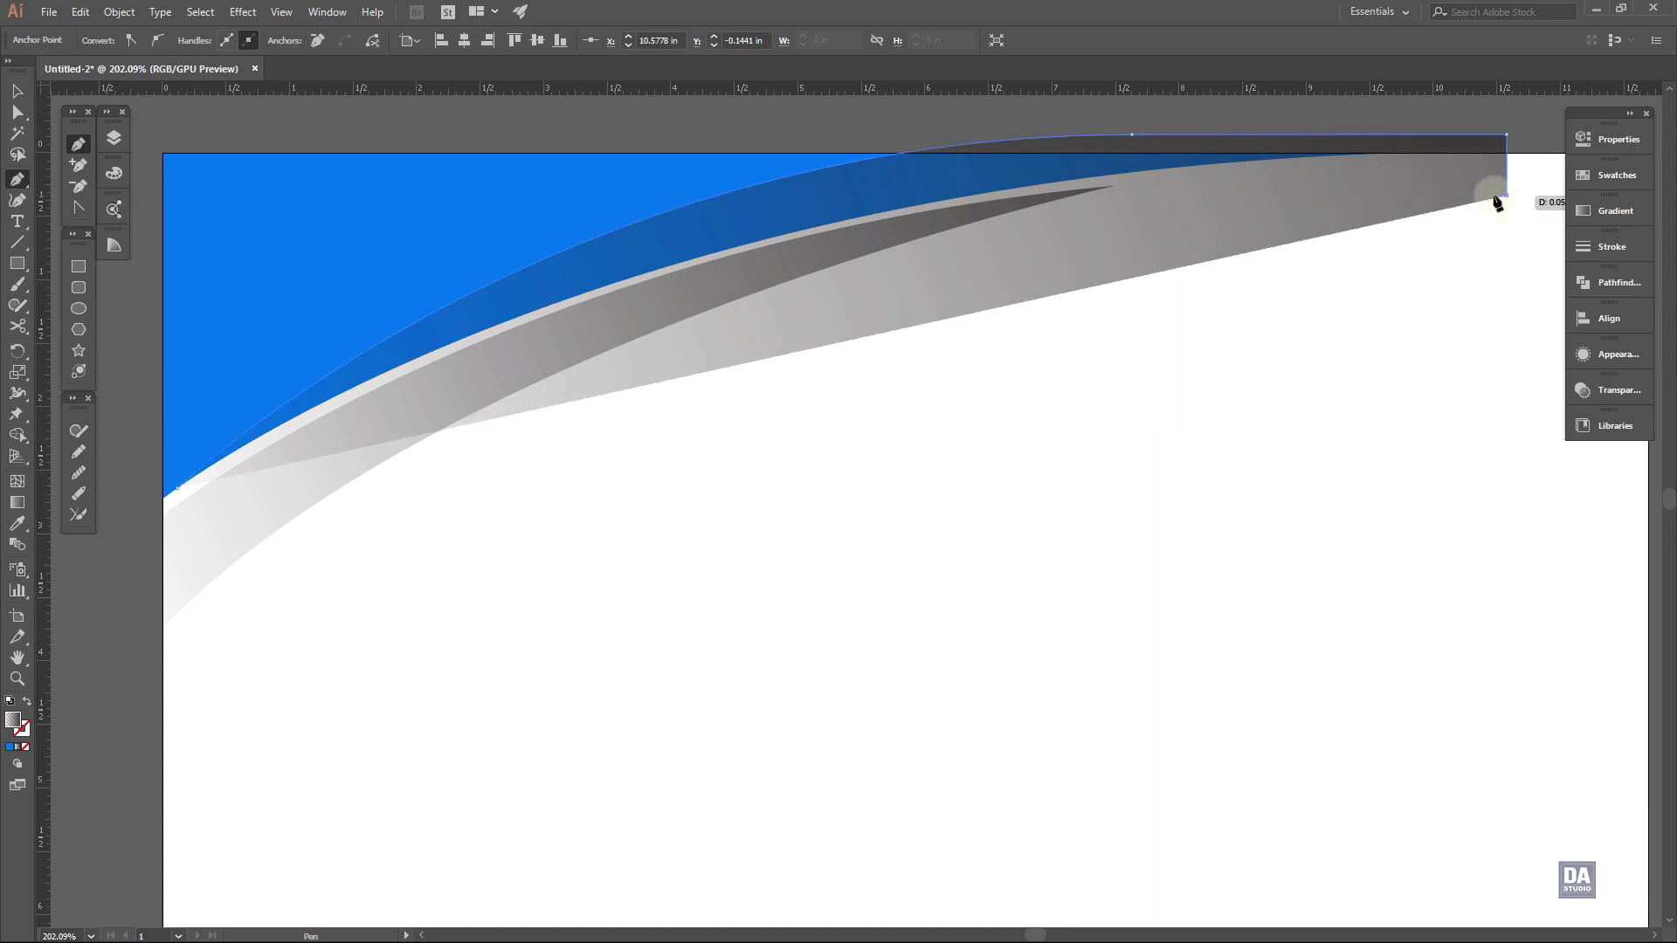
left_click(179, 490)
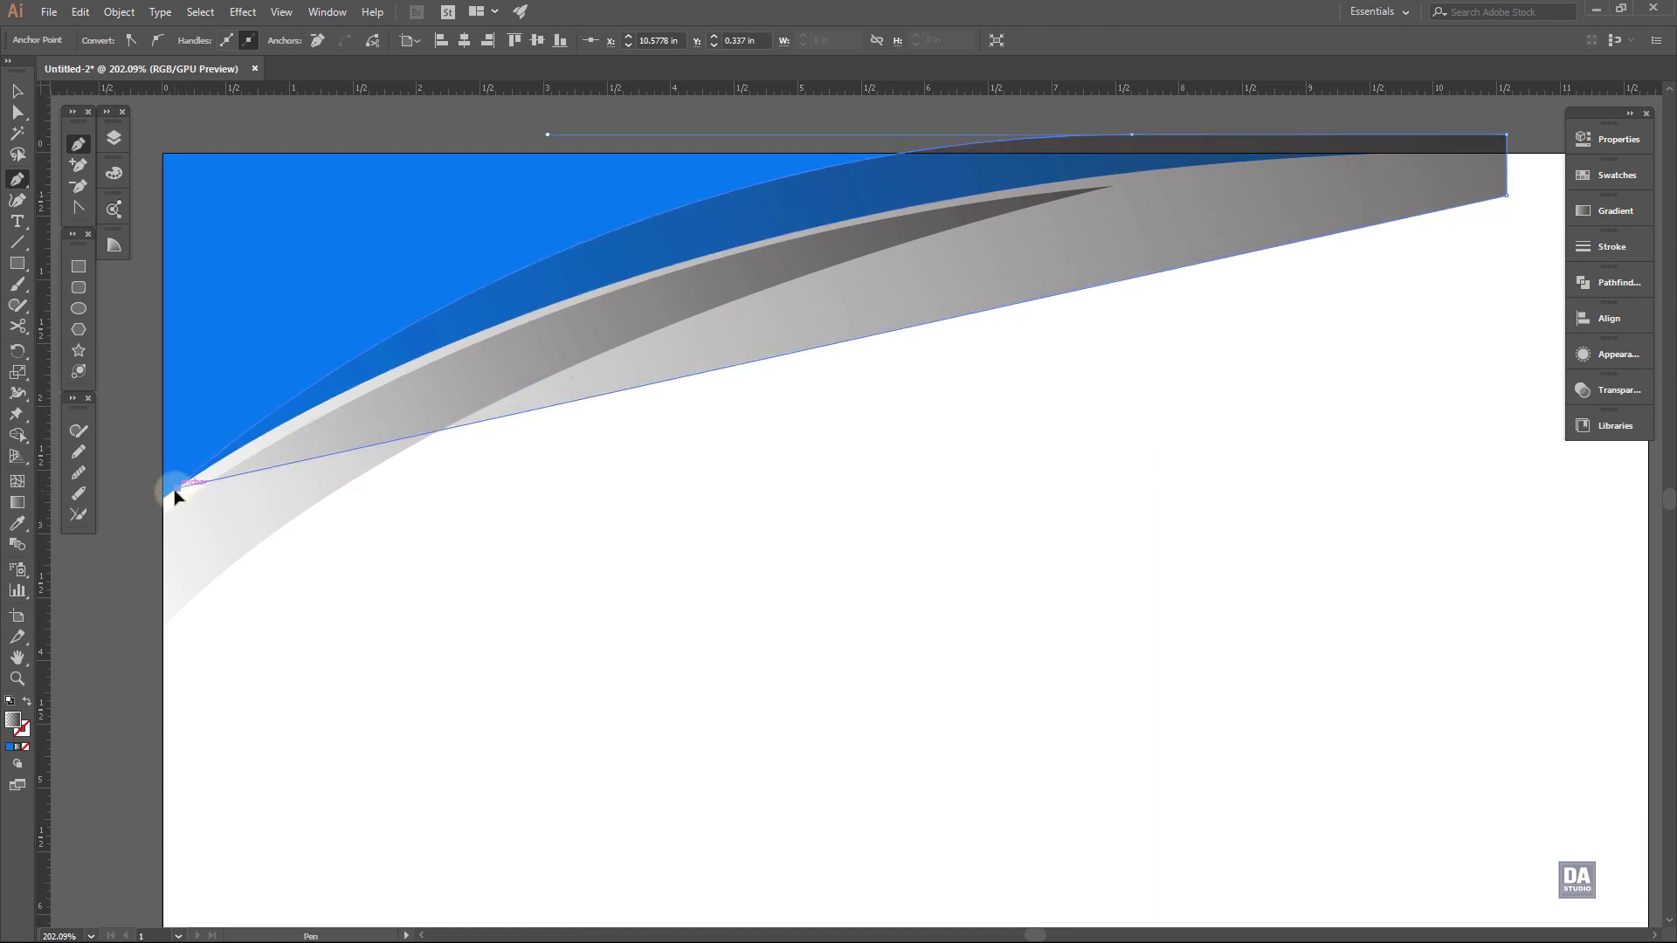
scroll(242, 481, "down", 2)
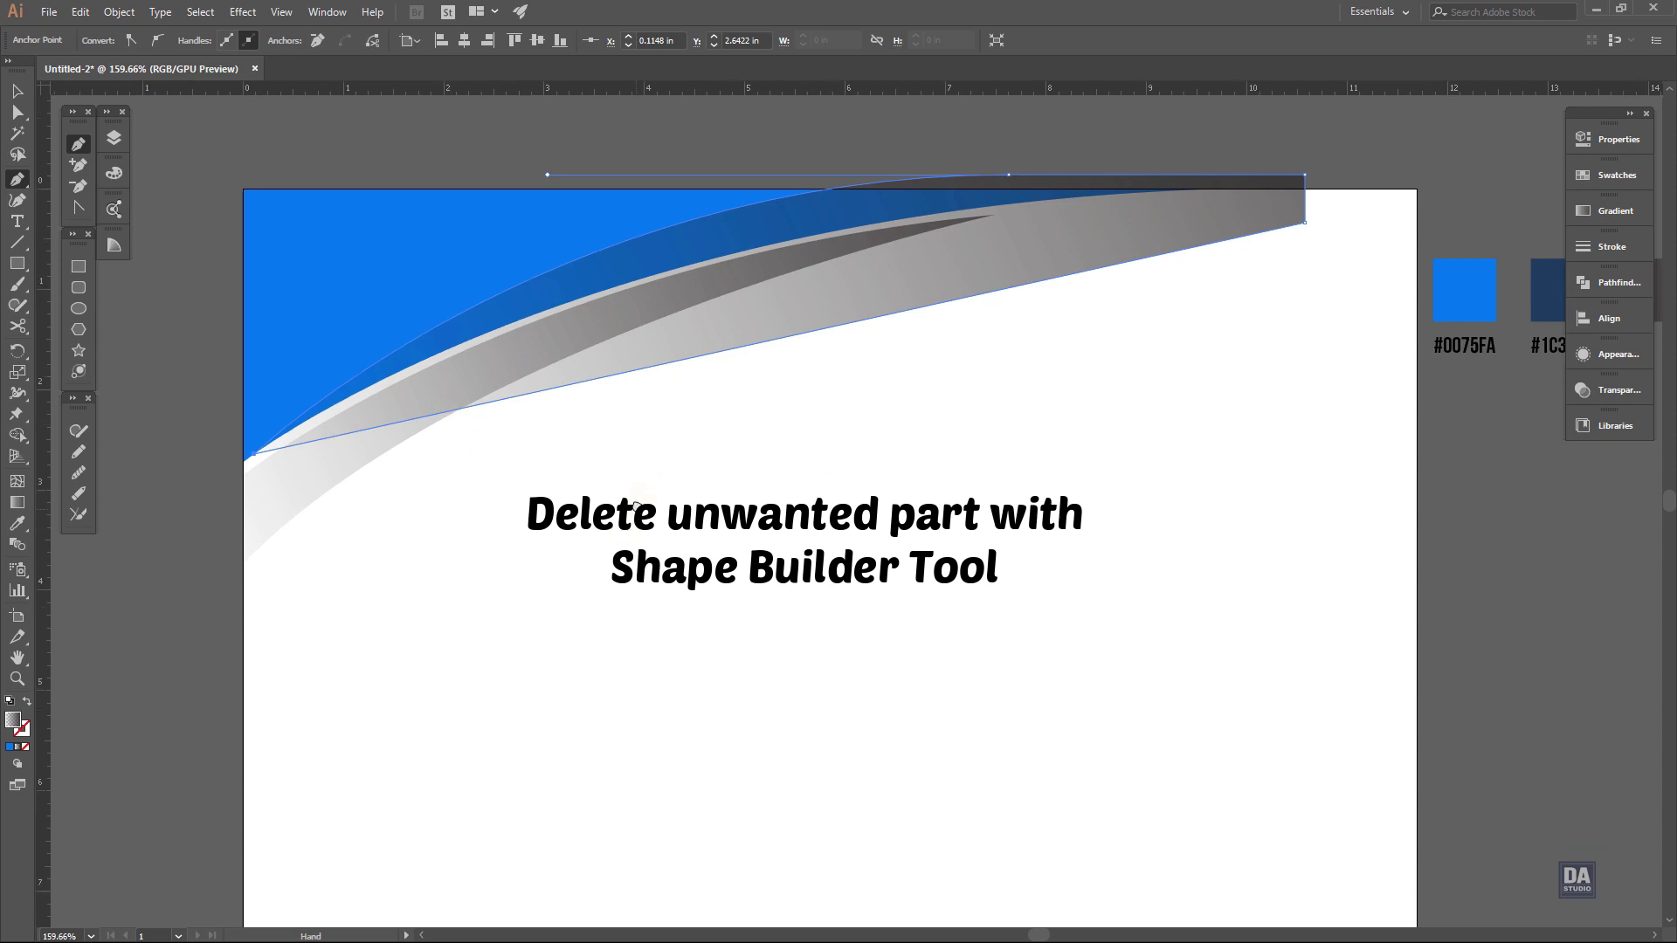
Select the new shape with the blue swoosh and Shape Builder-delete the region below the band
left_click_drag(646, 488, 647, 482)
key("v")
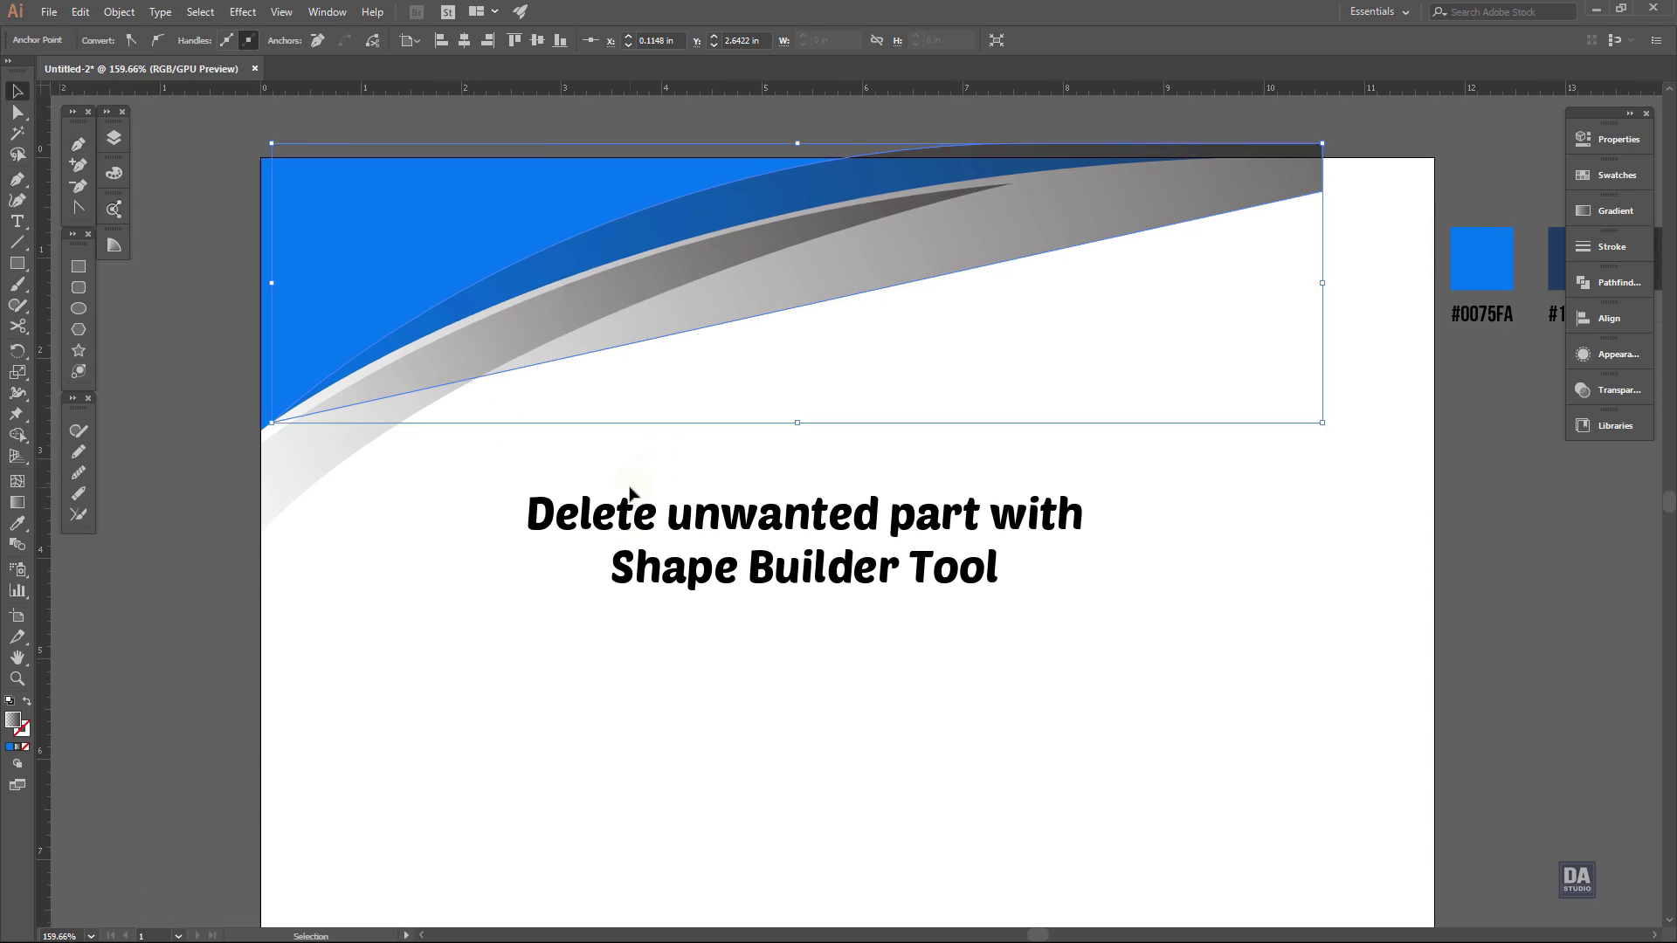
left_click(327, 336, "shift")
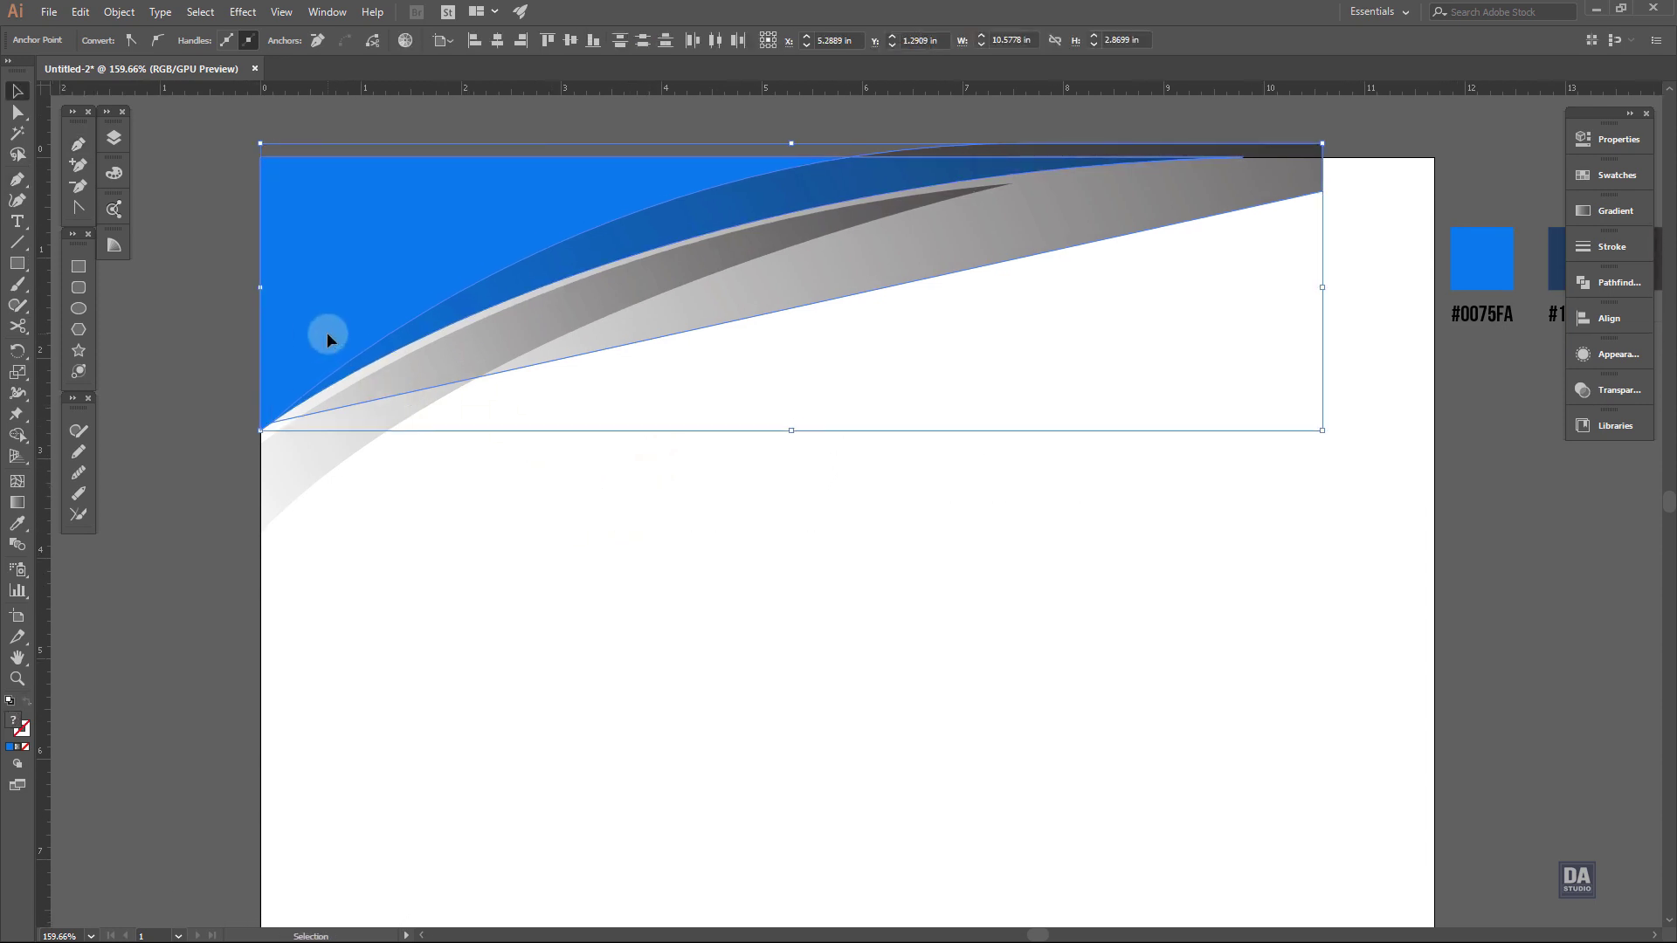
left_click(19, 435)
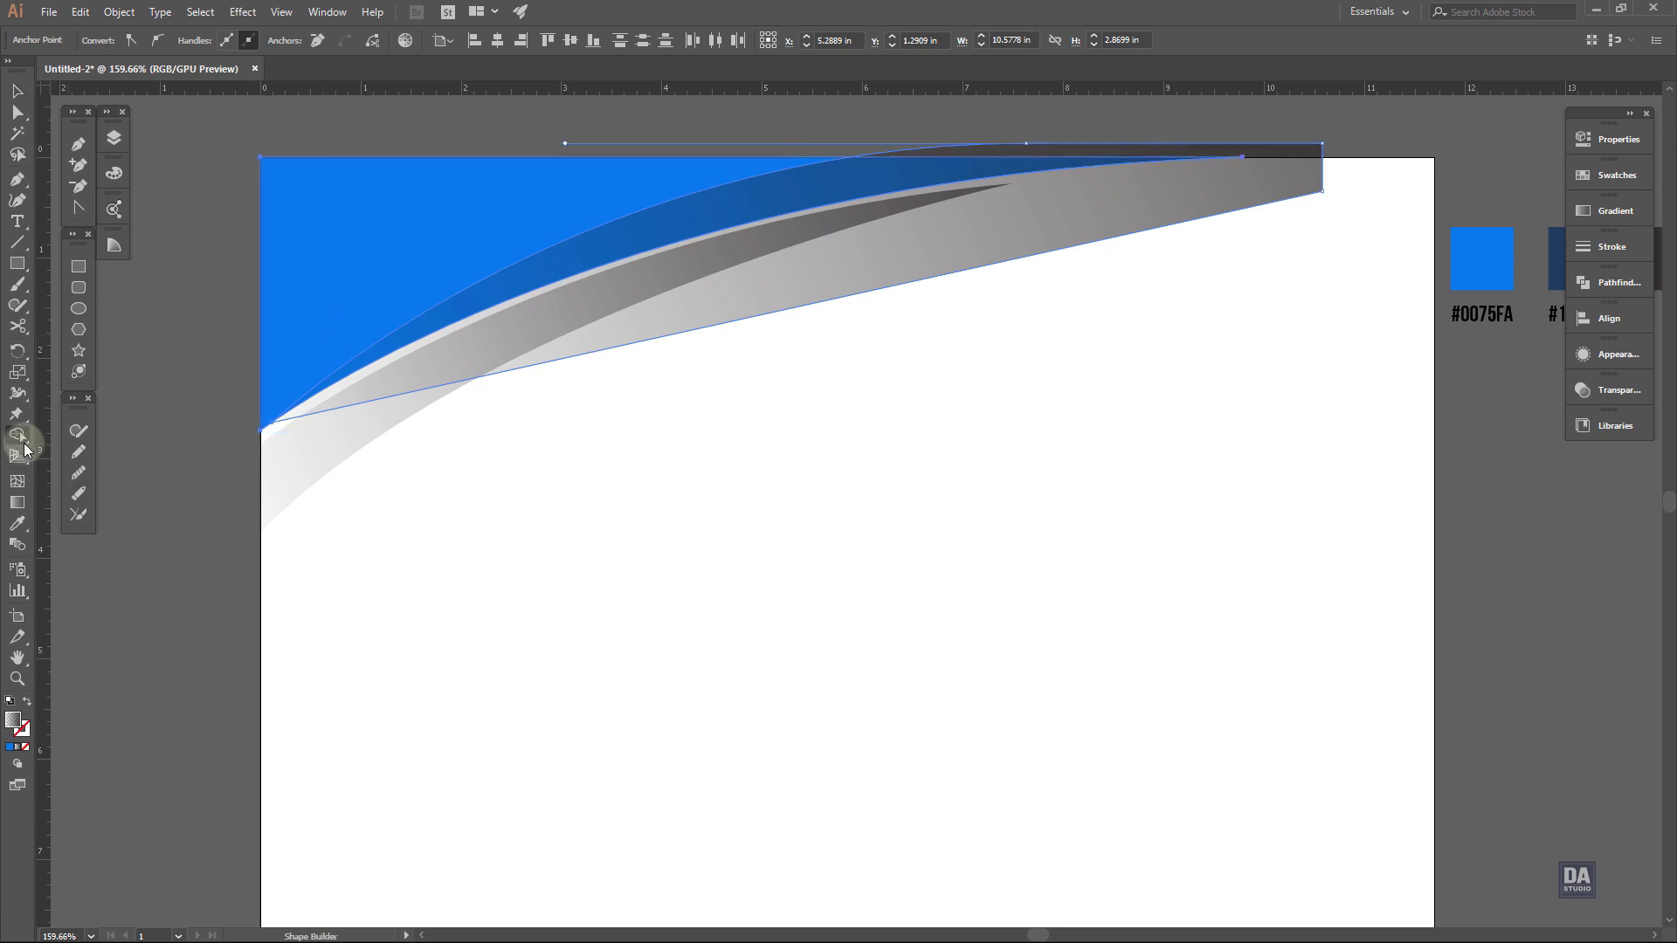
left_click(655, 336, "alt")
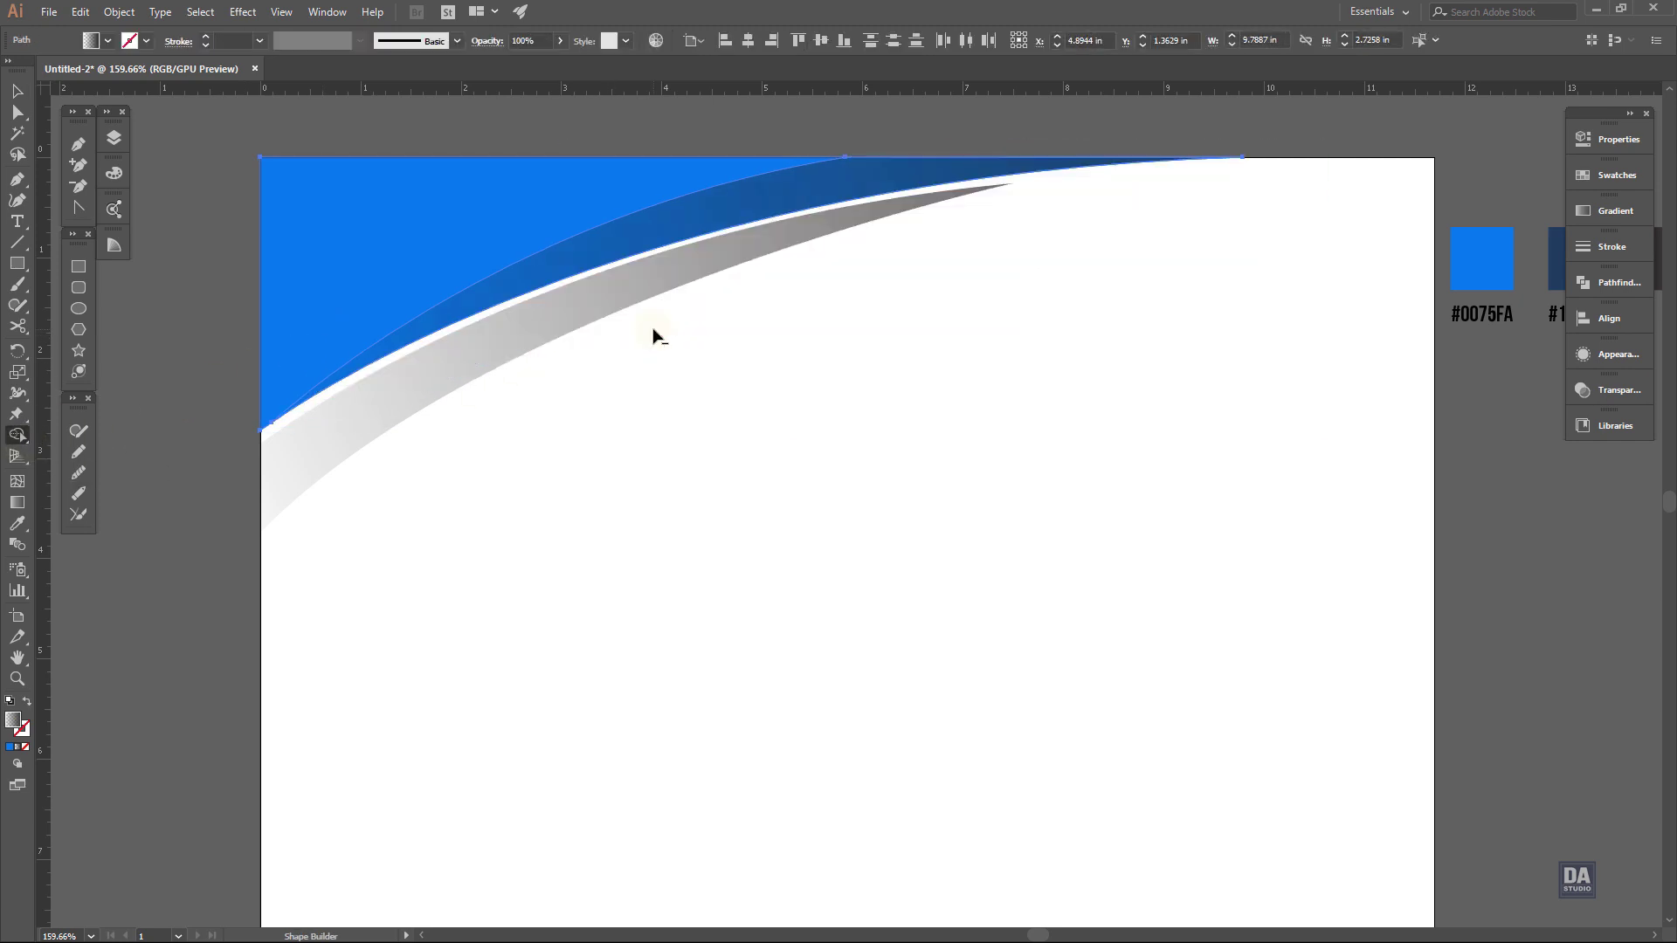
left_click(17, 91)
left_click(214, 437)
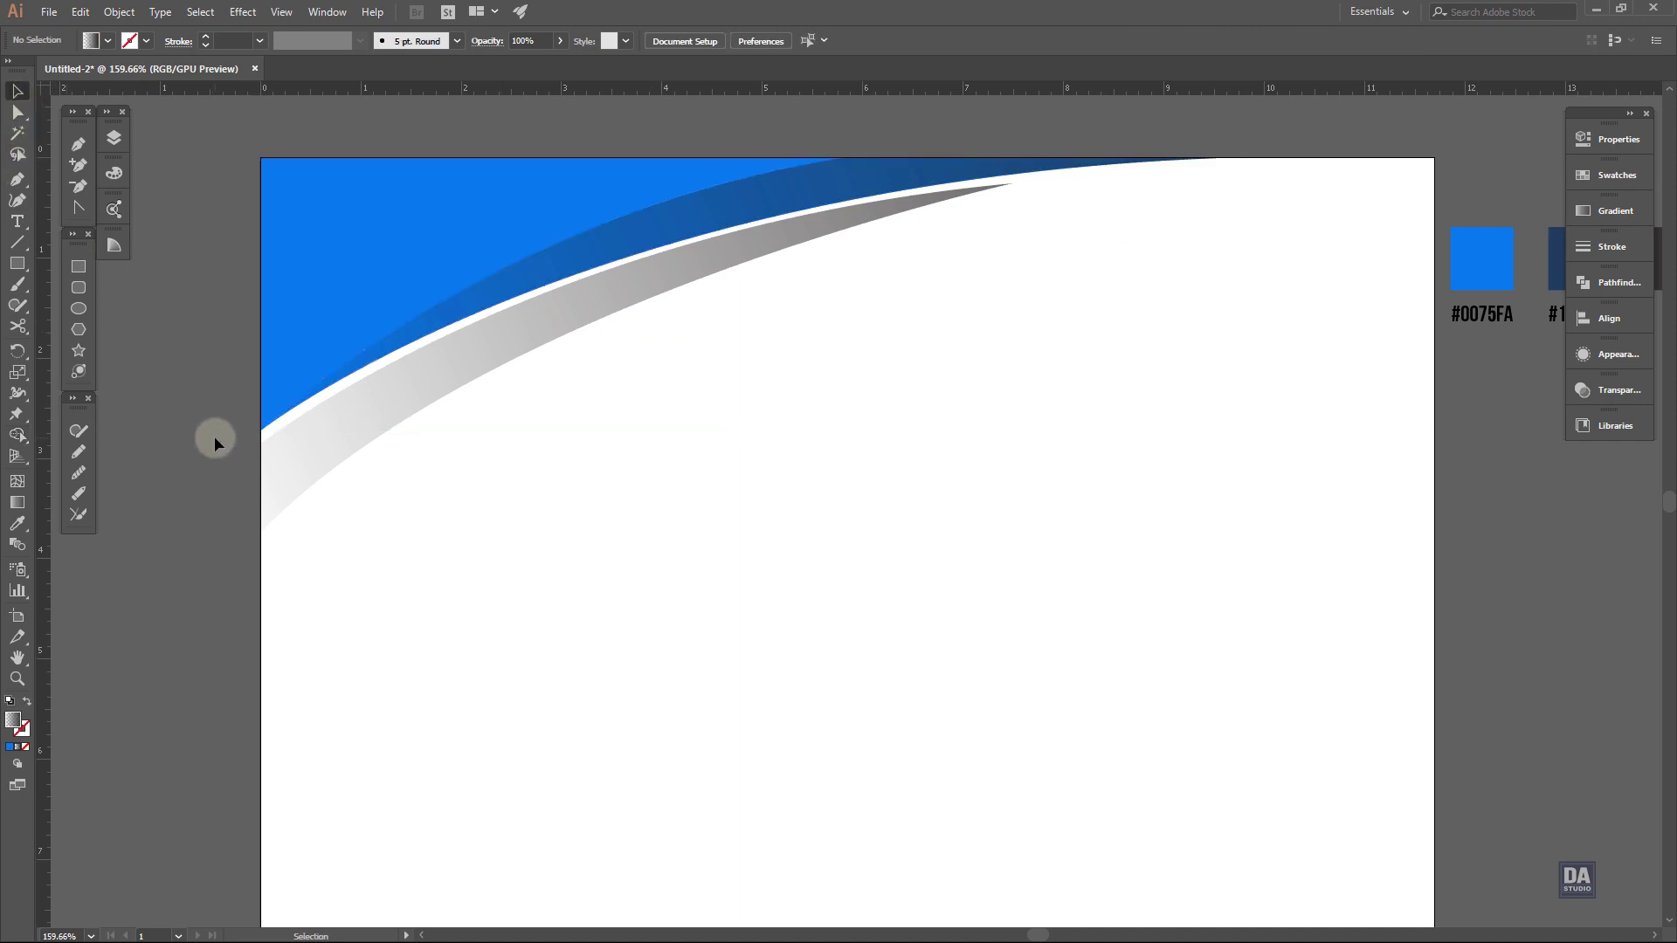
left_click(790, 199)
Fill the curved band with the #1C3761 navy sampled from the palette swatch
left_click_drag(1013, 369, 930, 367)
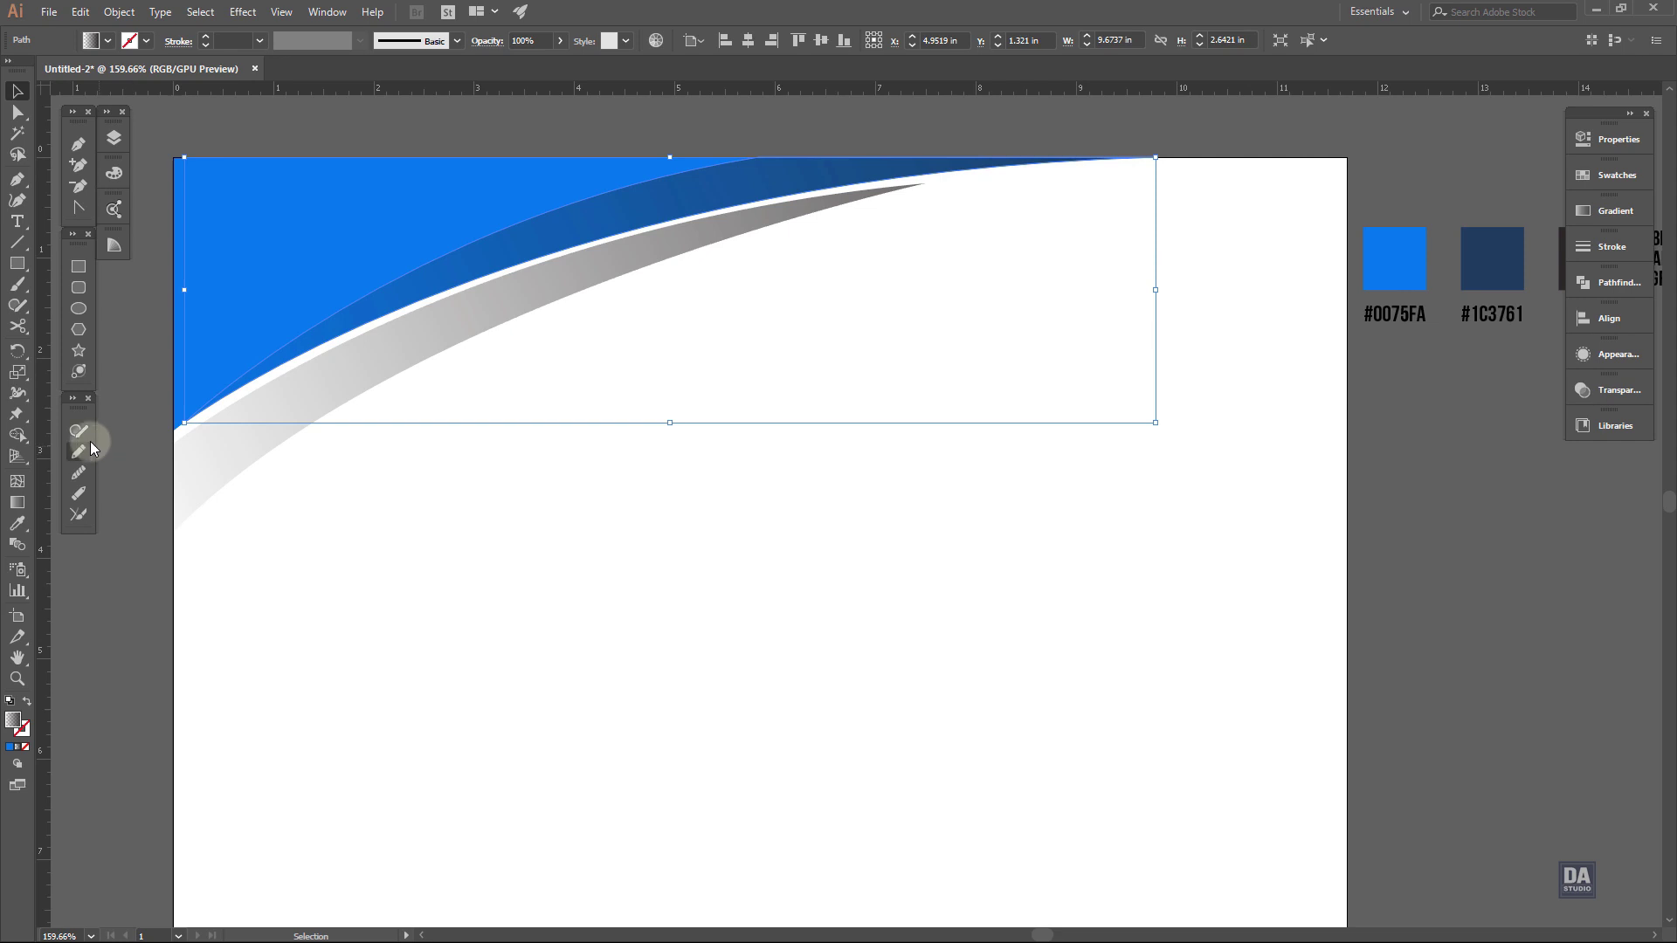
left_click(17, 523)
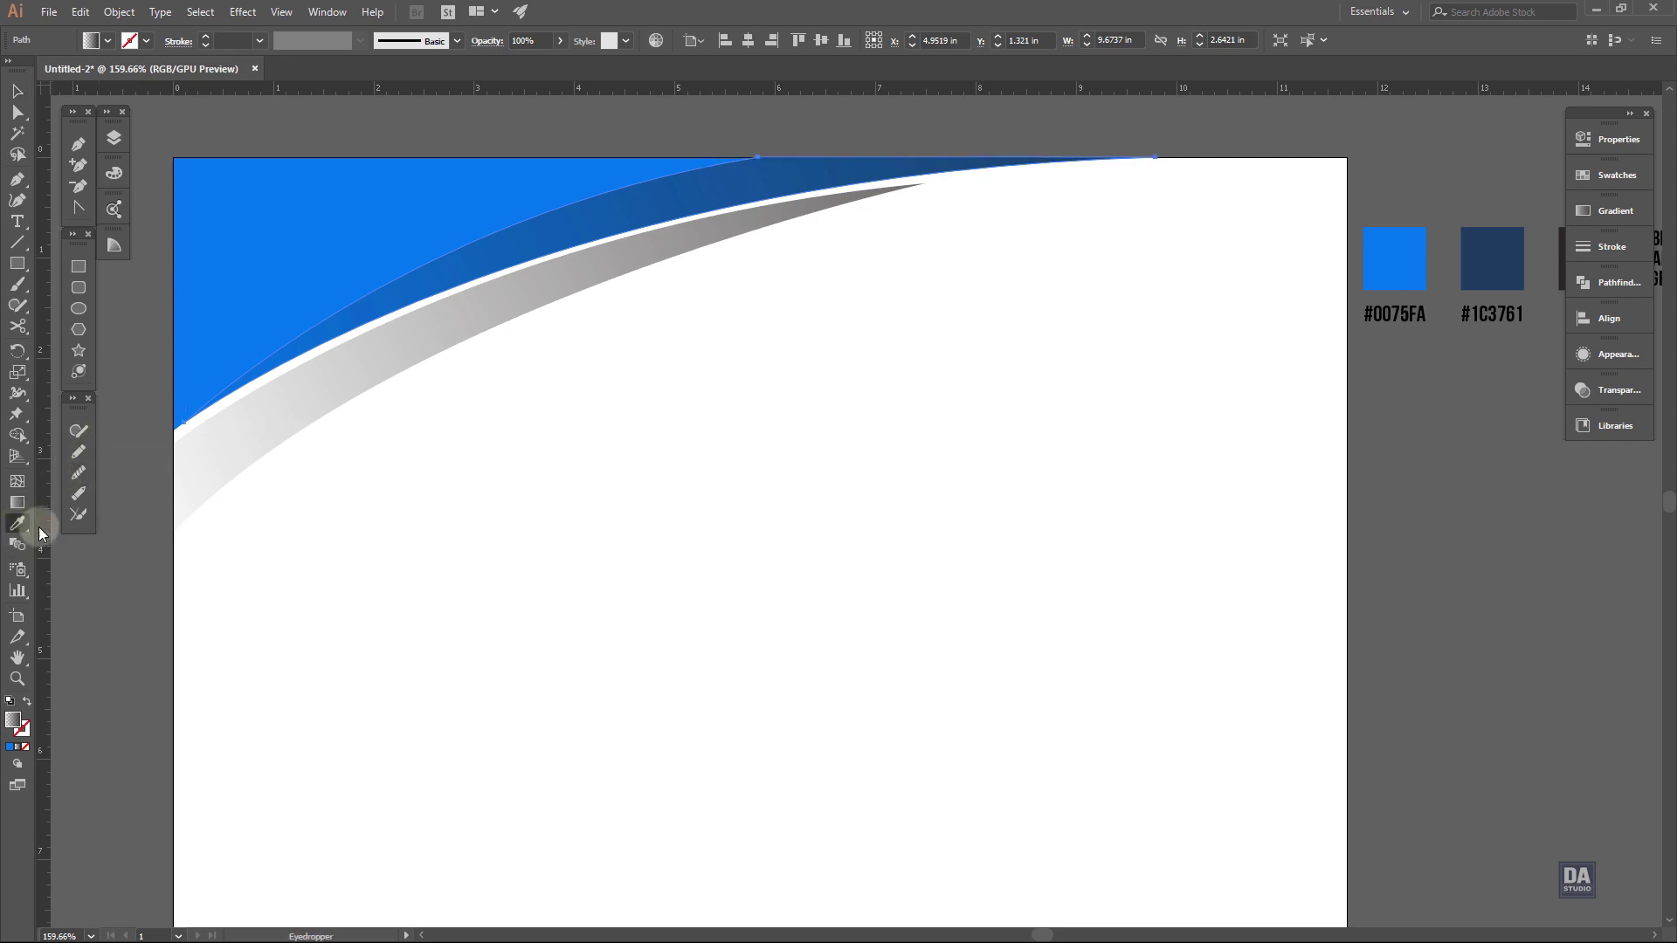
left_click(1472, 259)
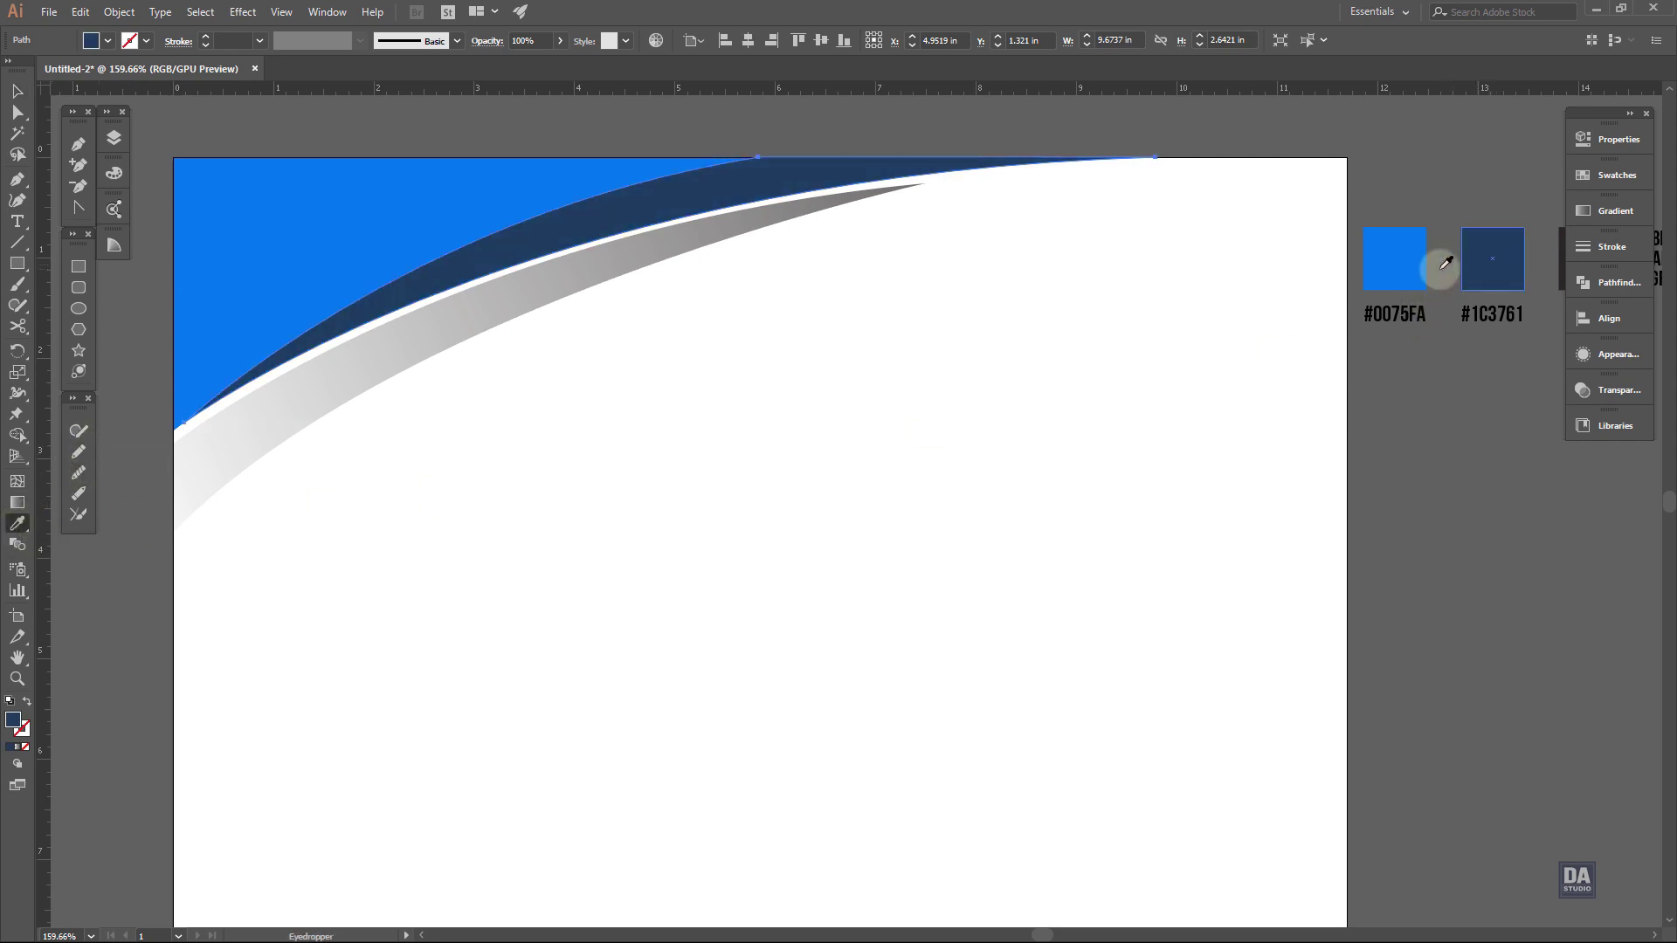
left_click(17, 91)
left_click(780, 483)
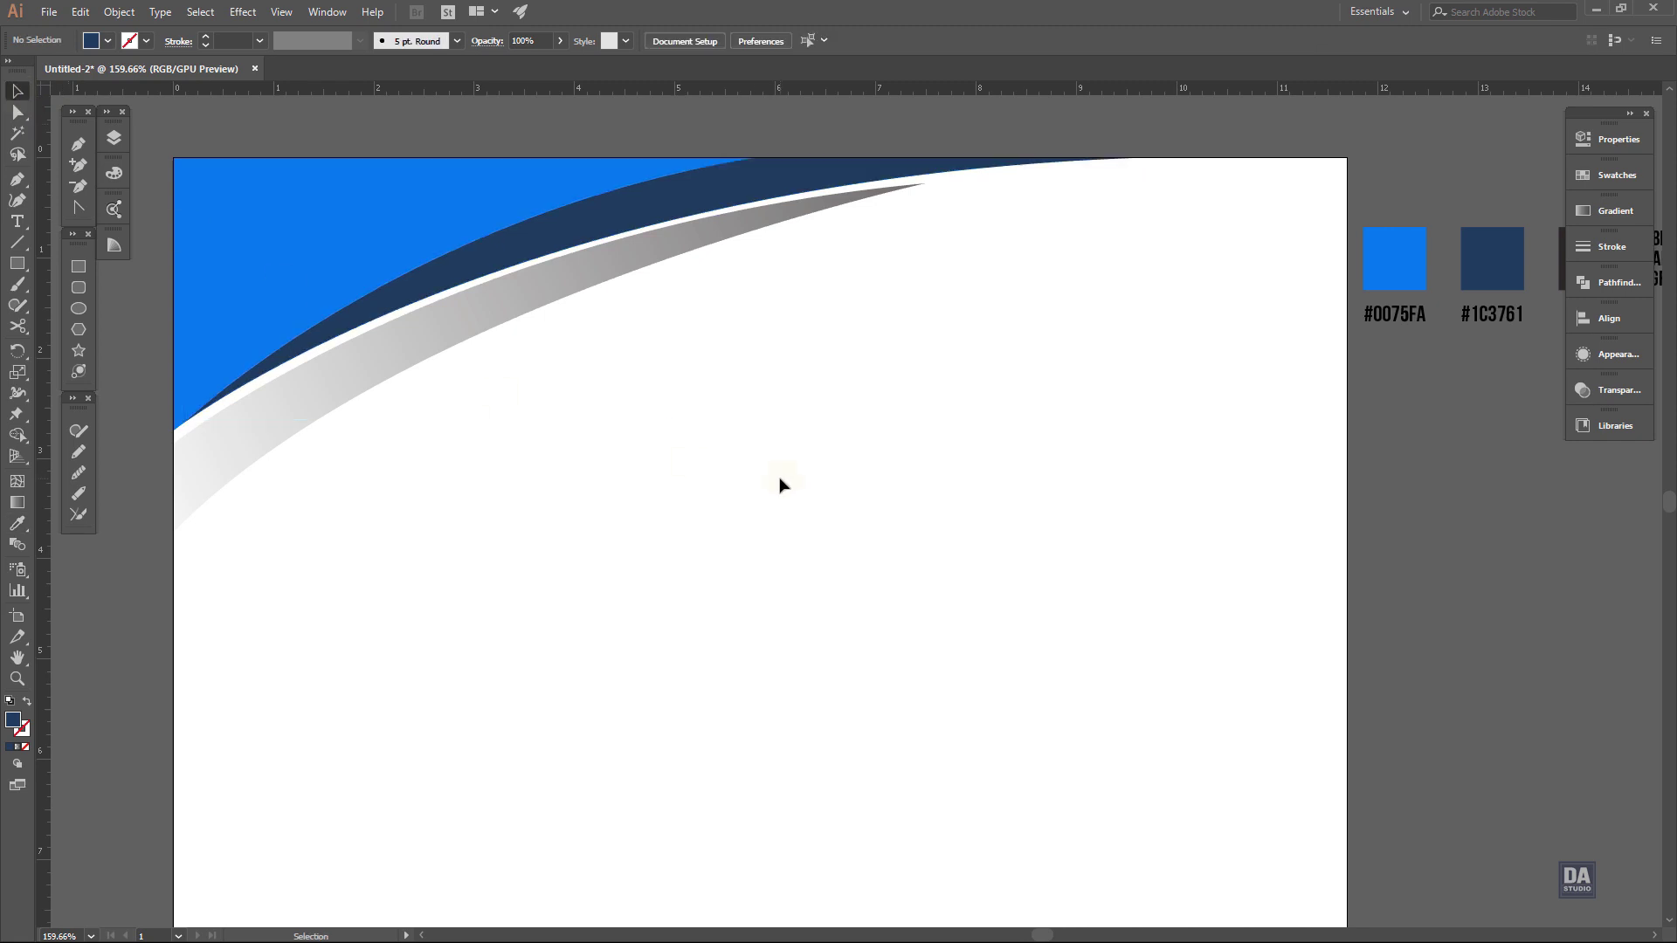
left_click_drag(680, 442, 727, 441)
mouse_move(656, 419)
left_mouse_down()
mouse_move(671, 393)
mouse_move(760, 414)
left_mouse_up()
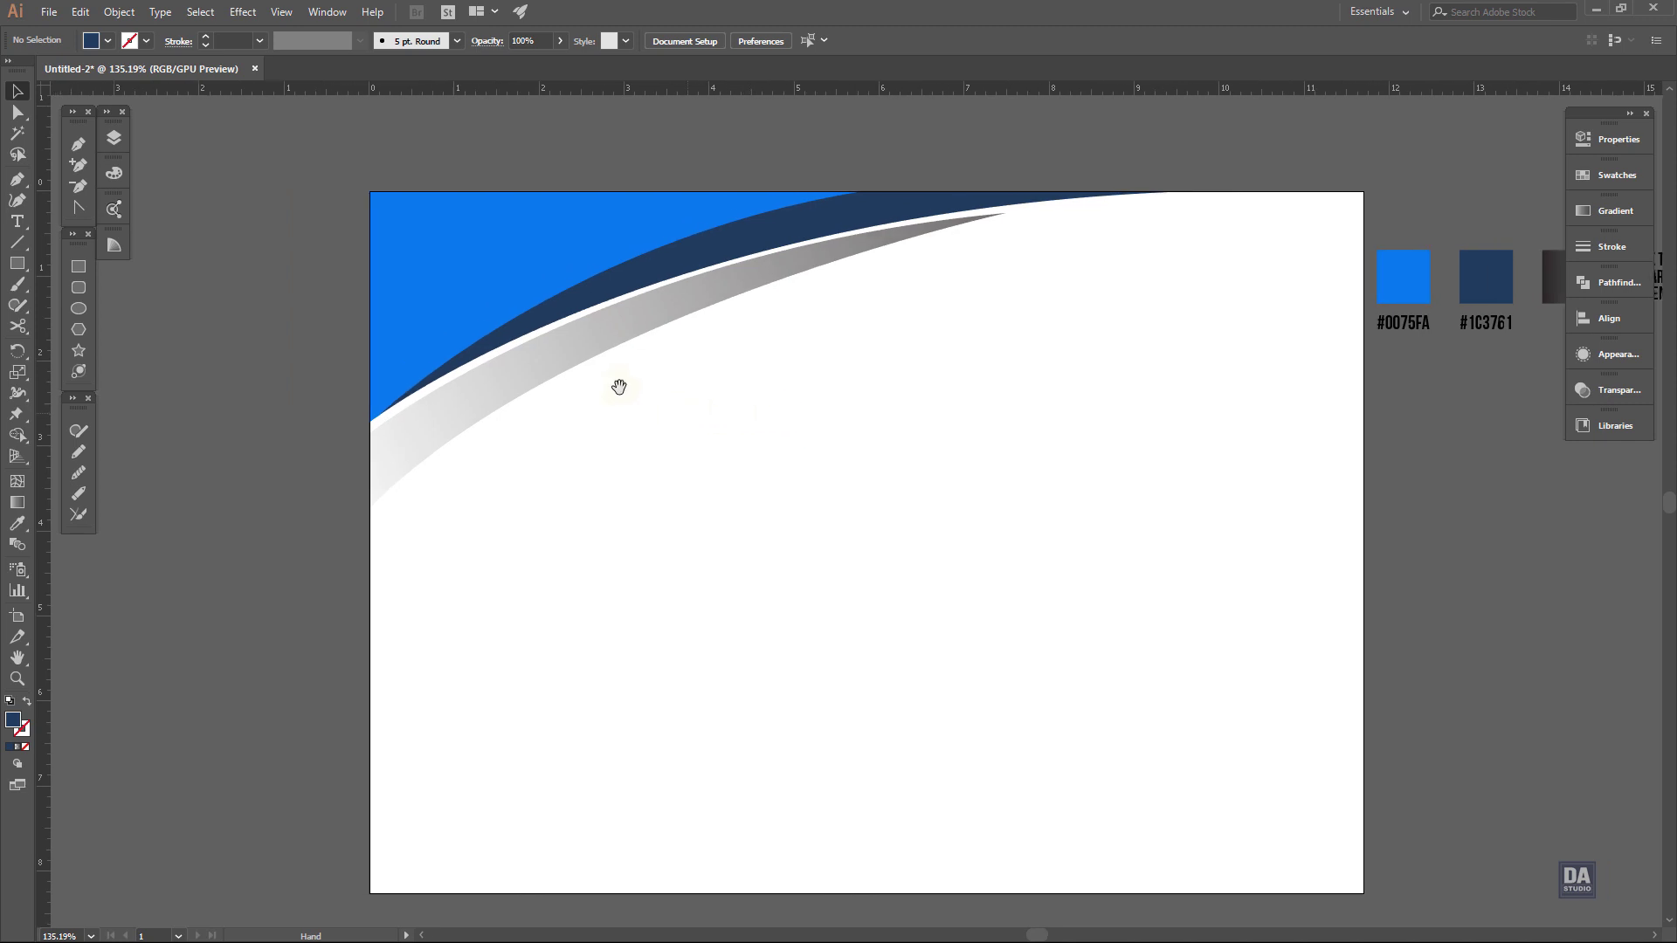
Pen a closed tapering swoosh from the left edge to a sharp tip inside the blue area
left_click_drag(503, 264, 655, 285)
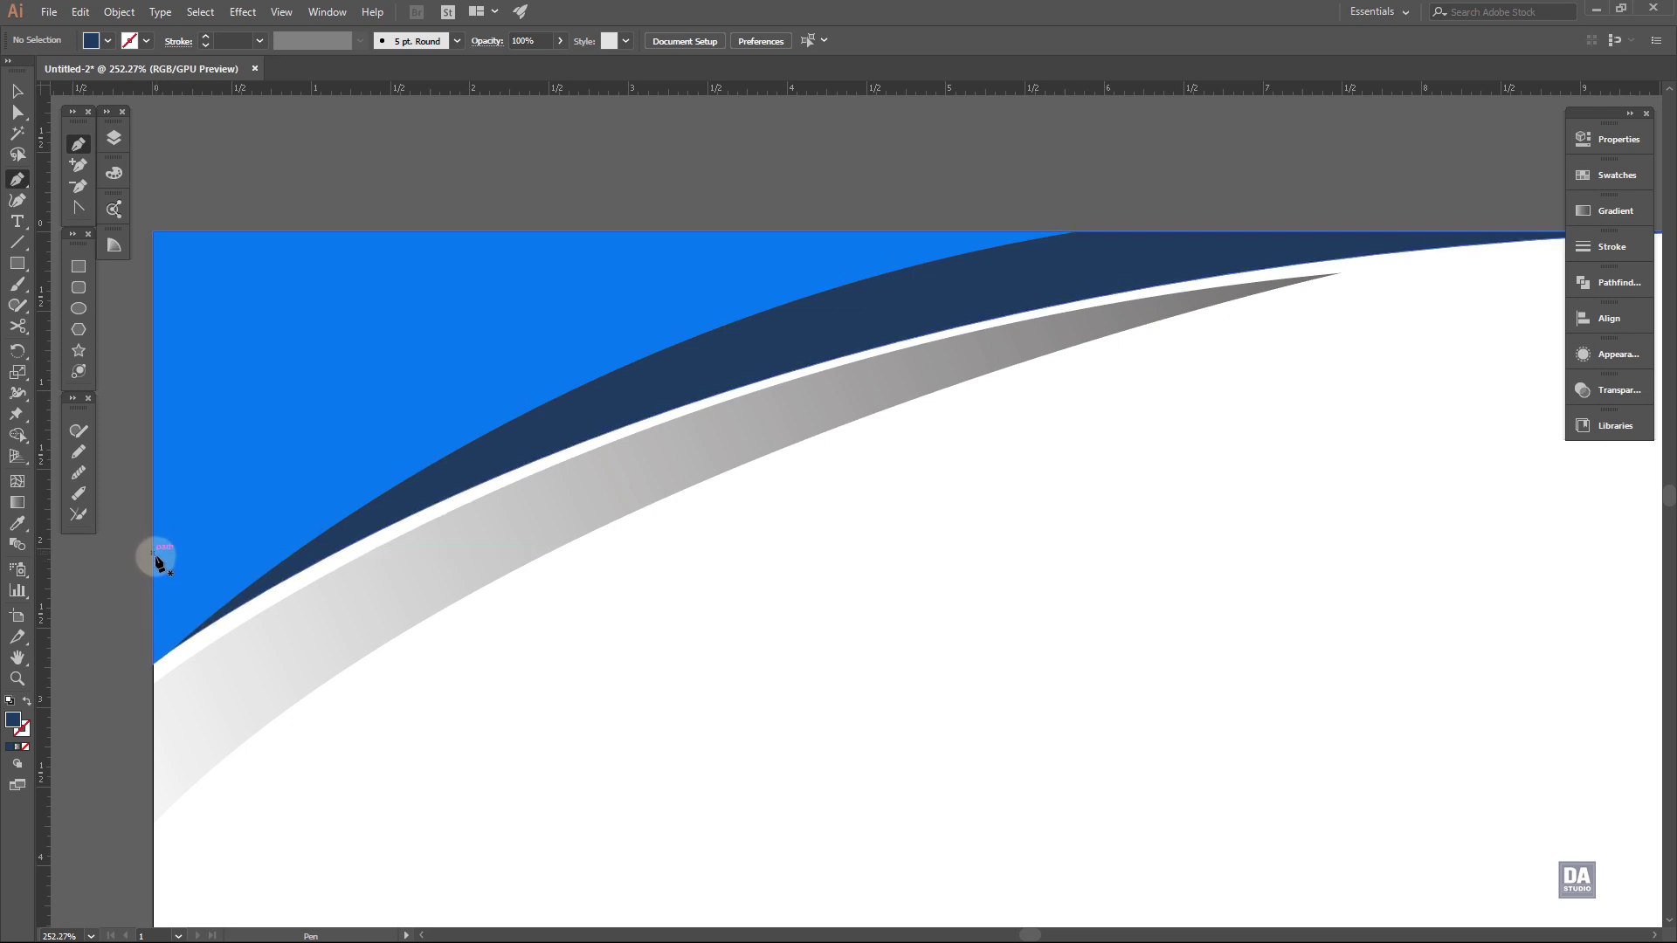
left_click(155, 564)
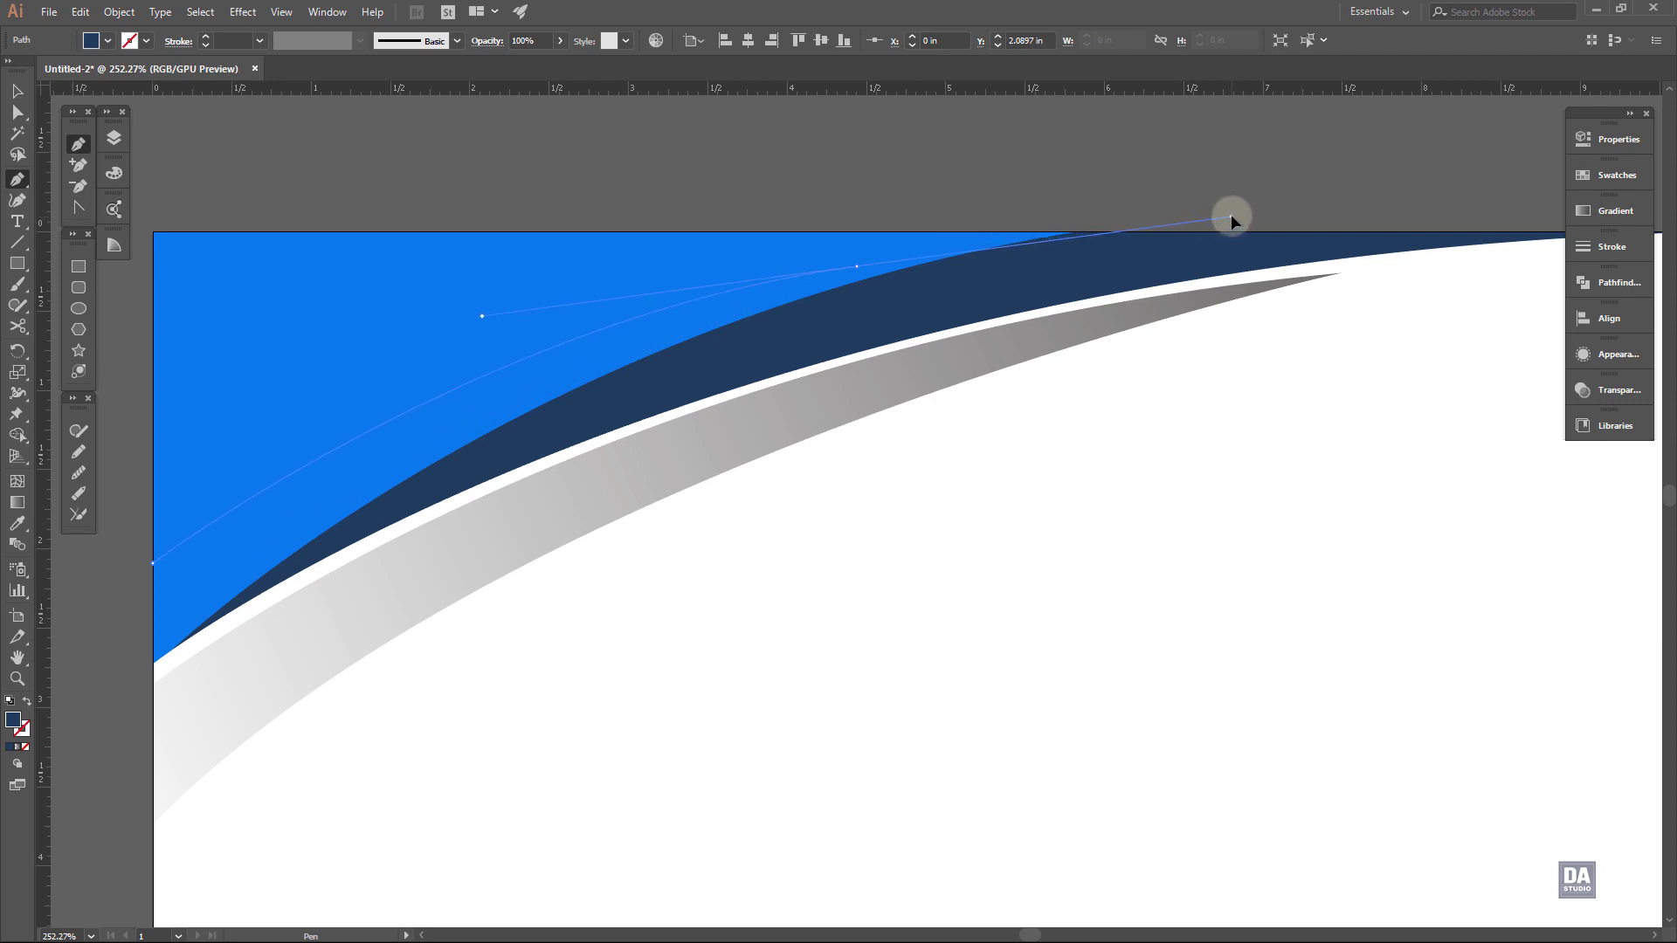
left_click_drag(1231, 218, 1231, 216)
left_click(856, 270)
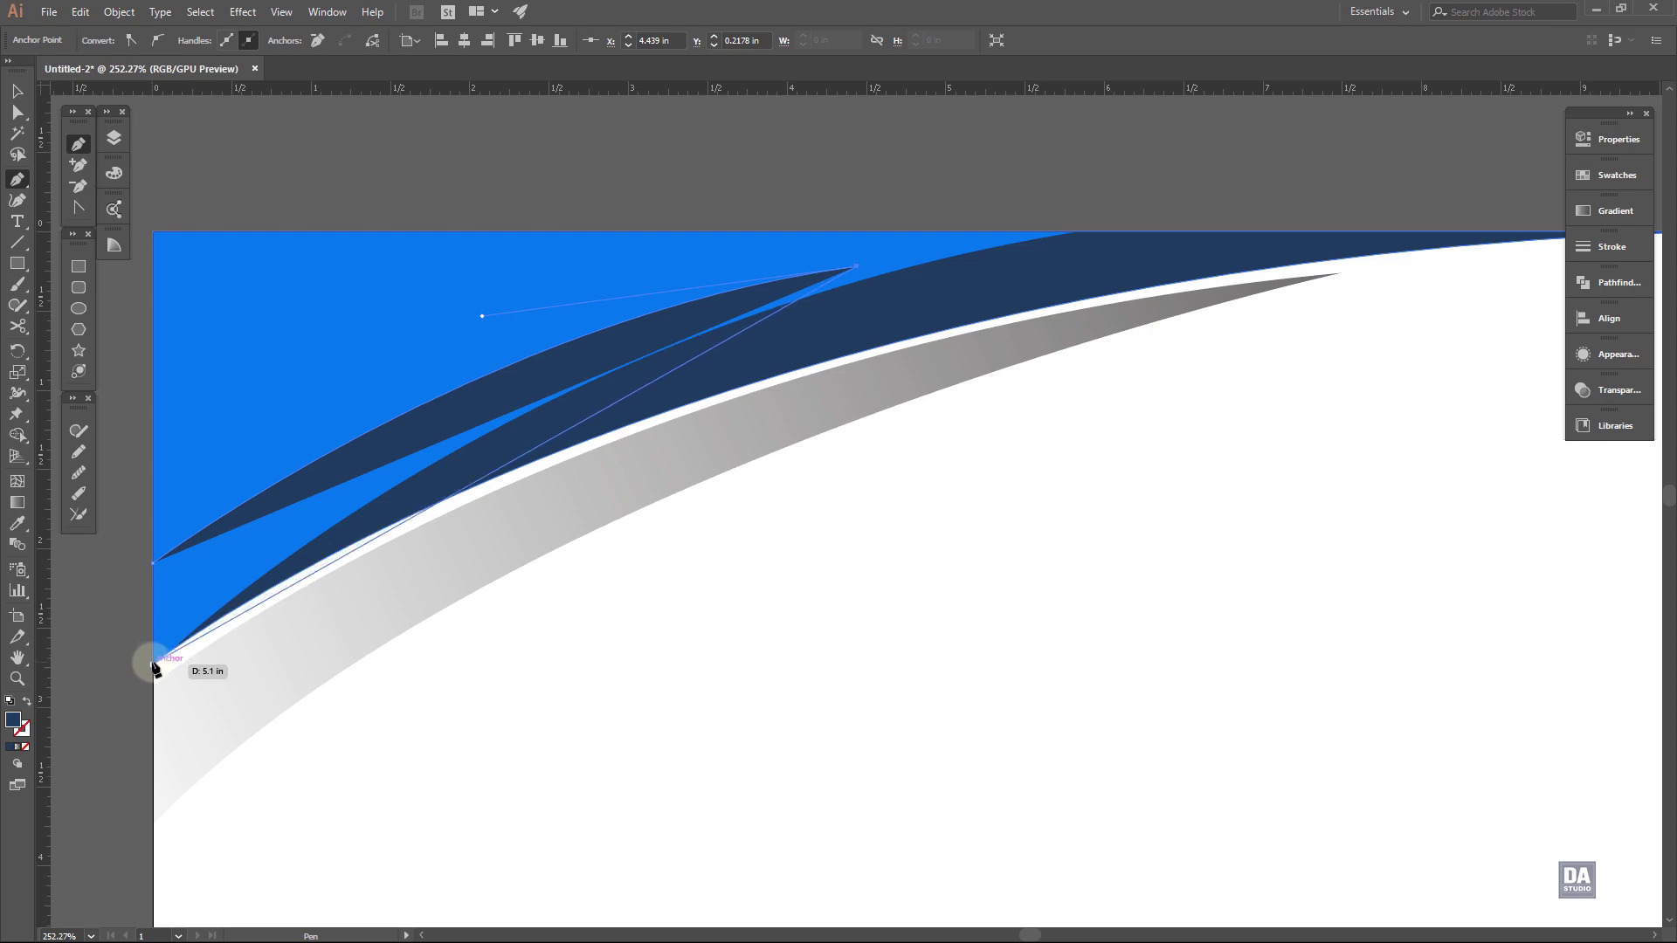
left_click_drag(155, 664, 122, 718)
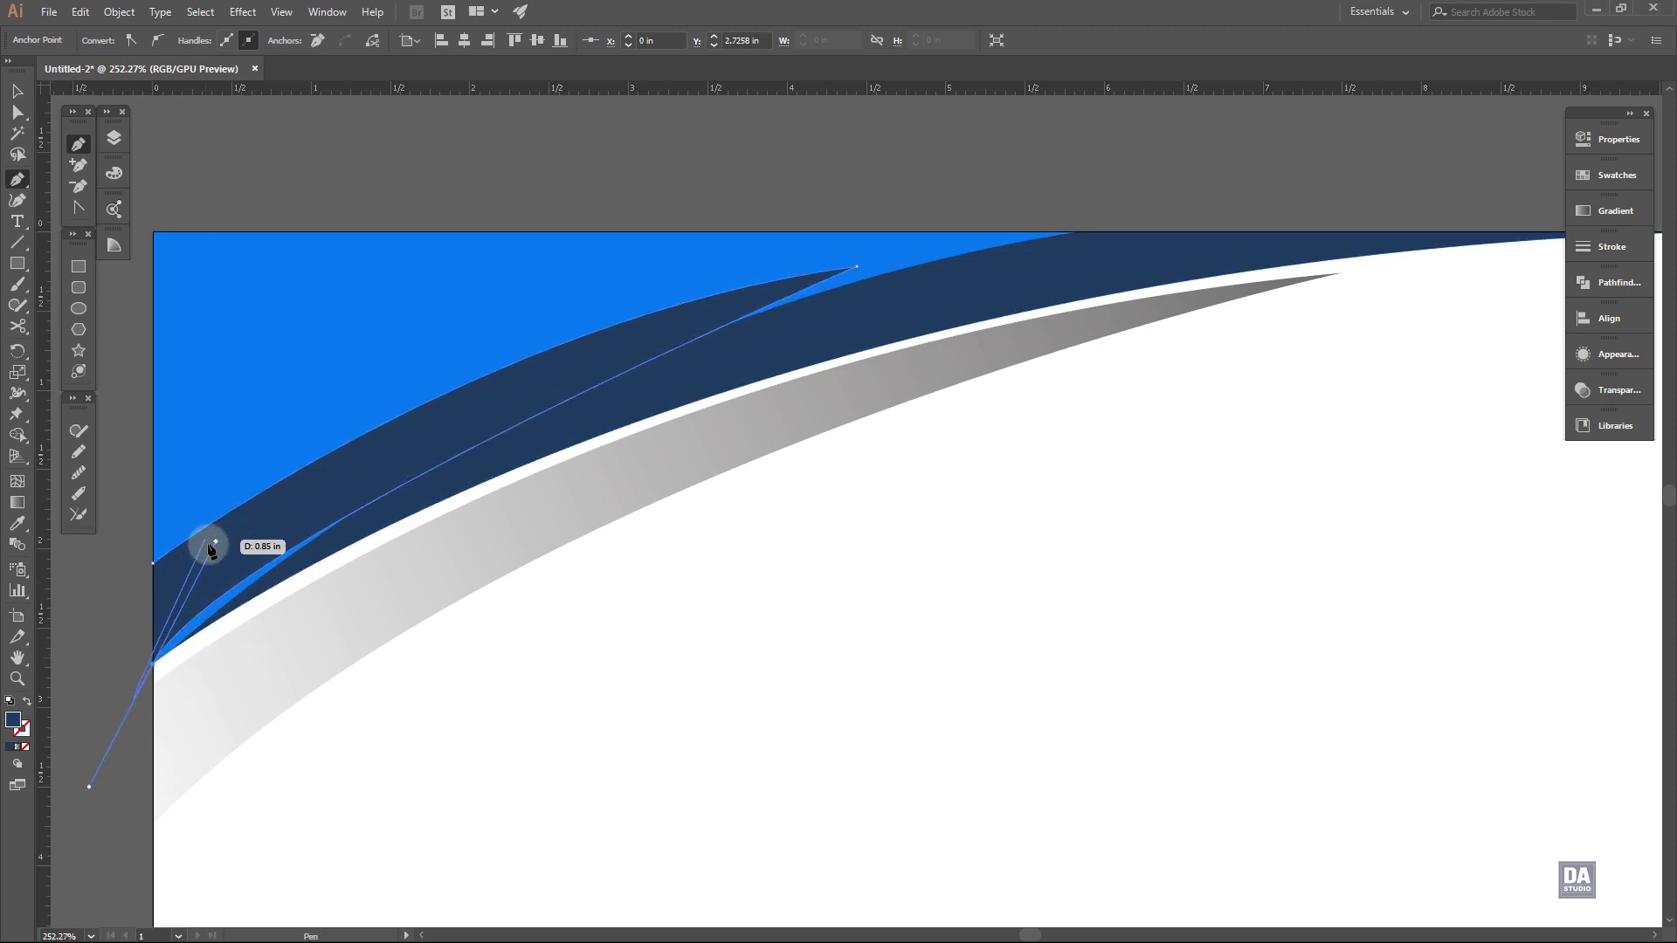
Reshape the new swoosh's curves and lower-left point to thin the light-blue stripe
mouse_move(217, 544)
left_mouse_down()
mouse_move(262, 443)
mouse_move(344, 422)
left_mouse_up()
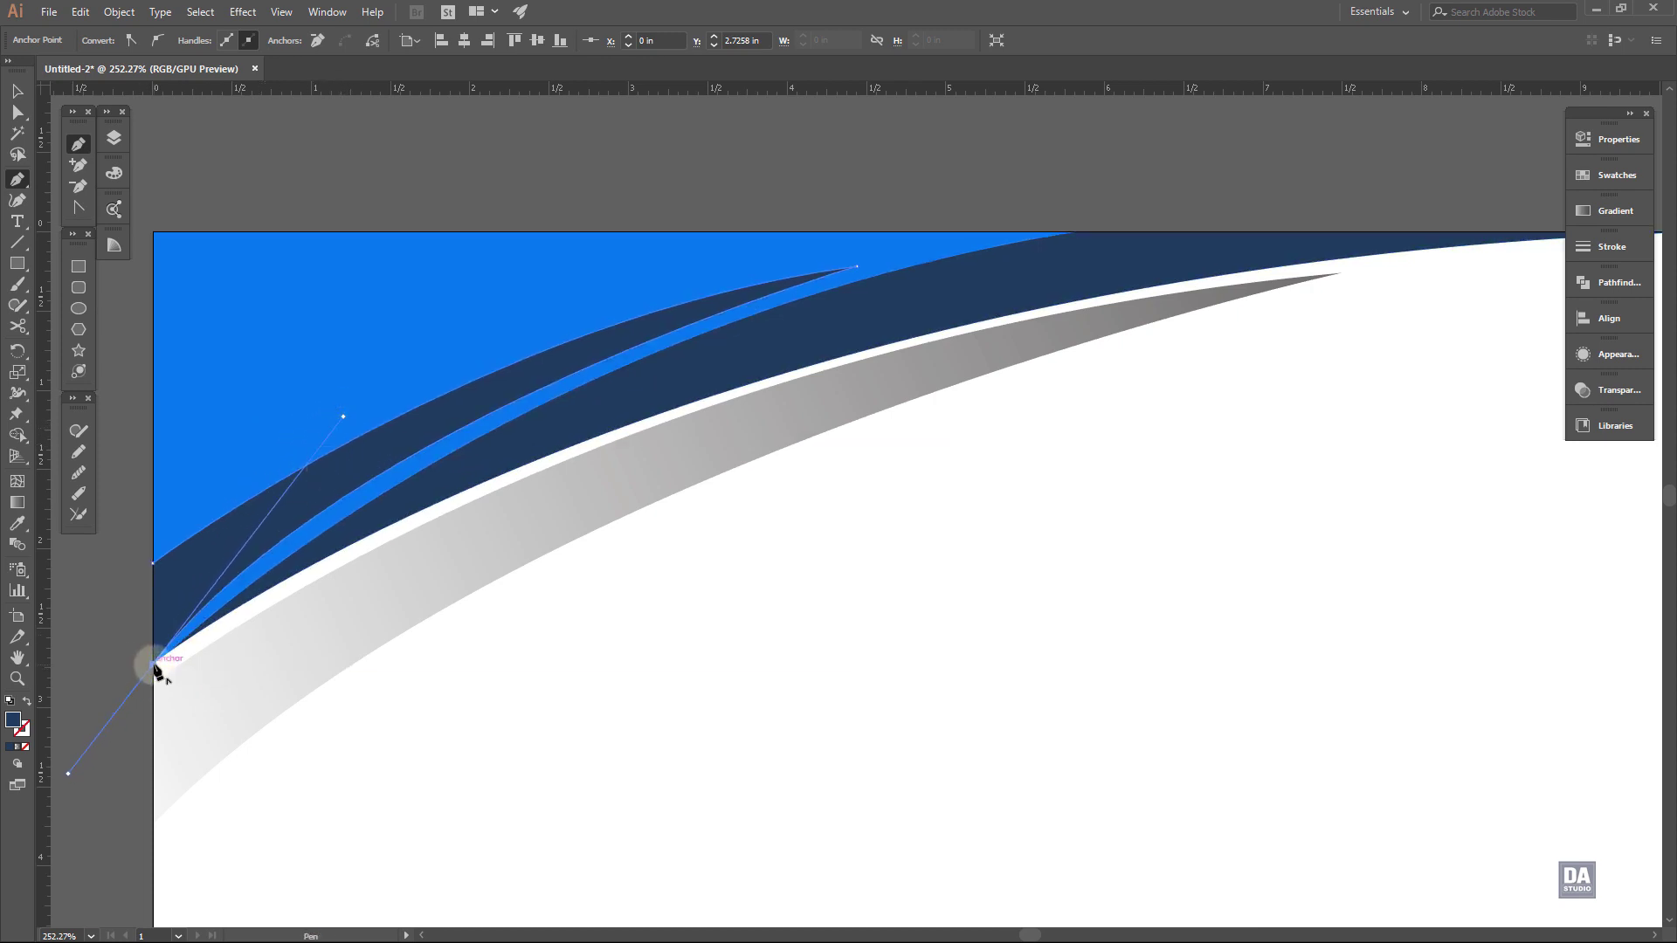
left_click_drag(153, 666, 164, 574)
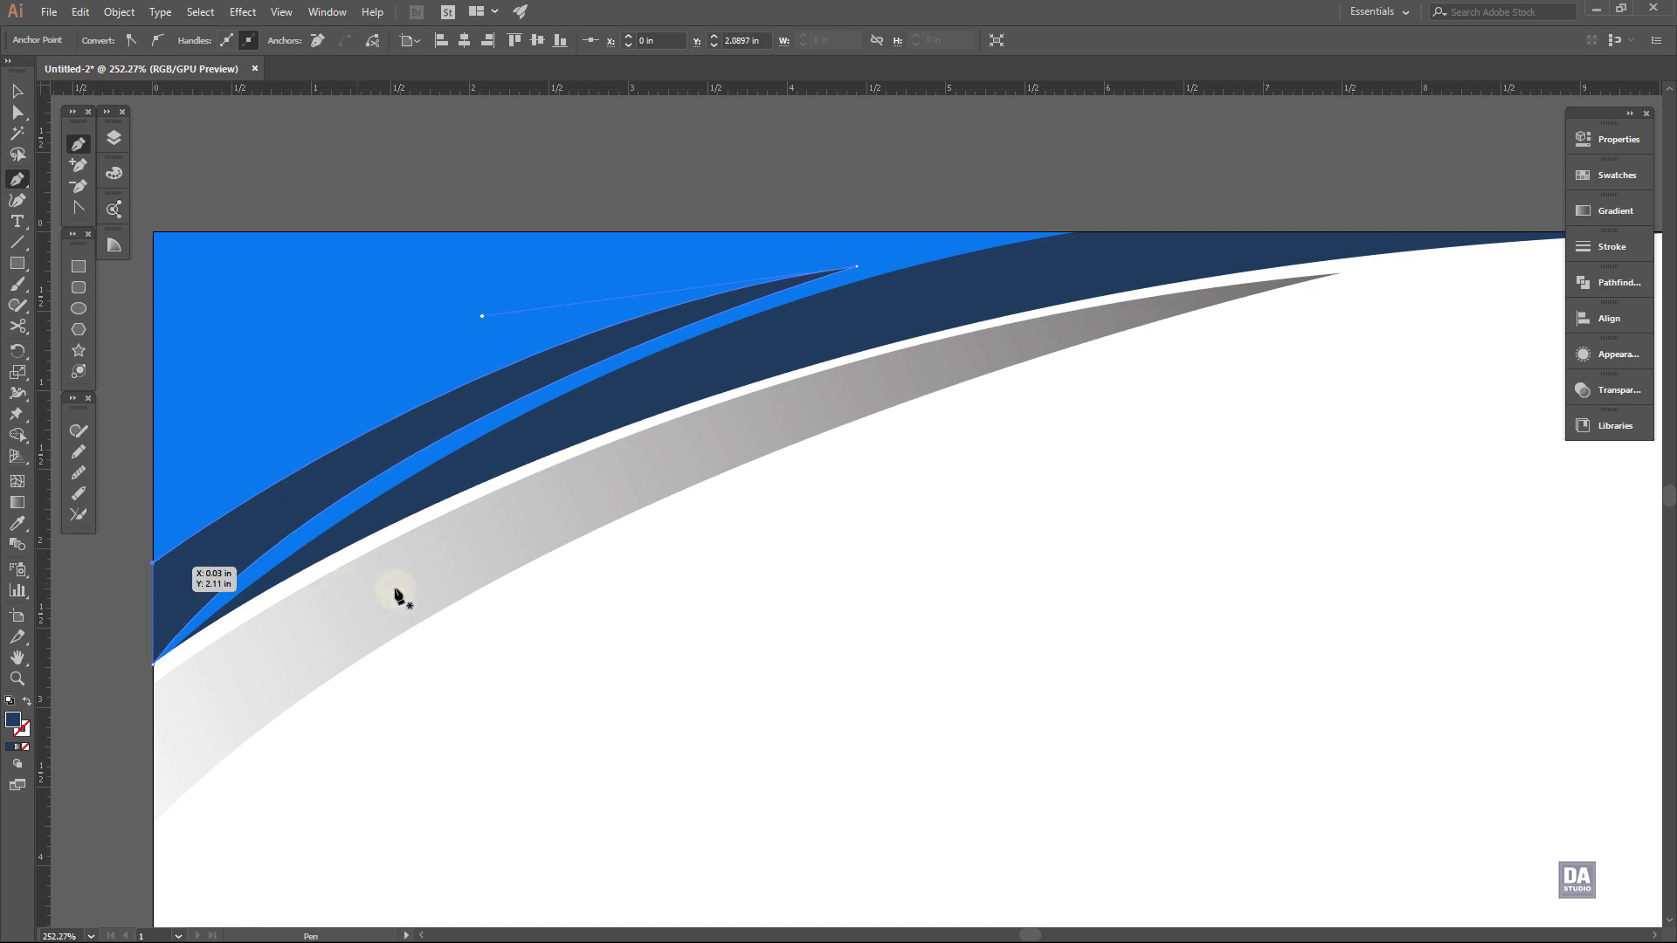
left_click(505, 442)
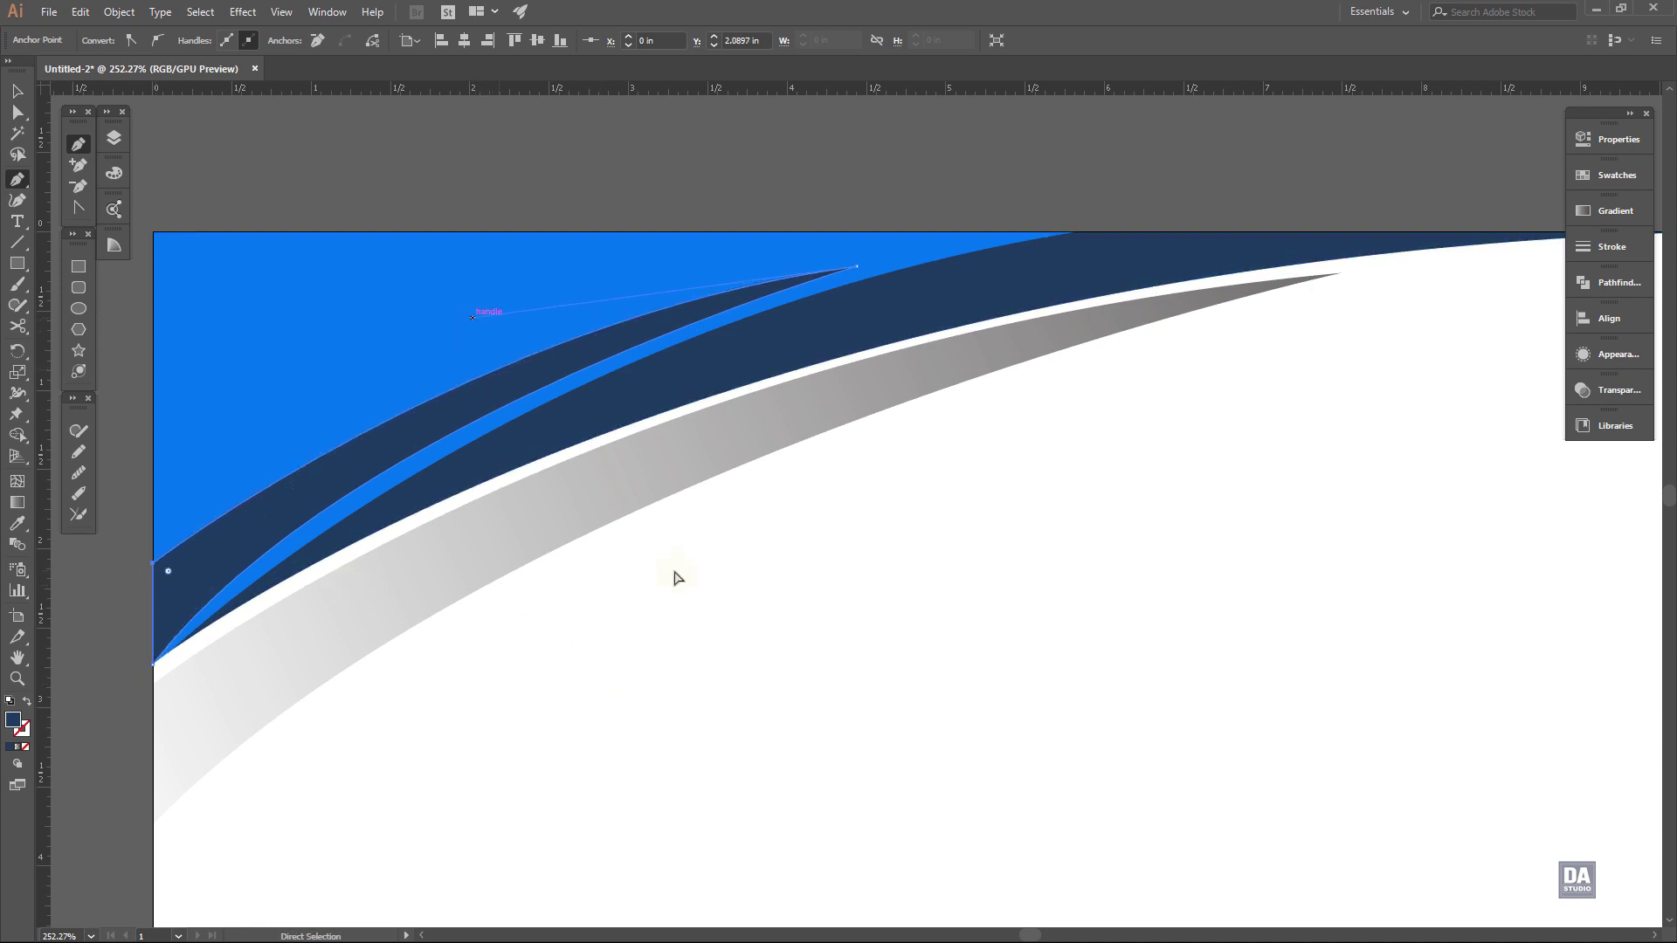
left_click(725, 627, "ctrl")
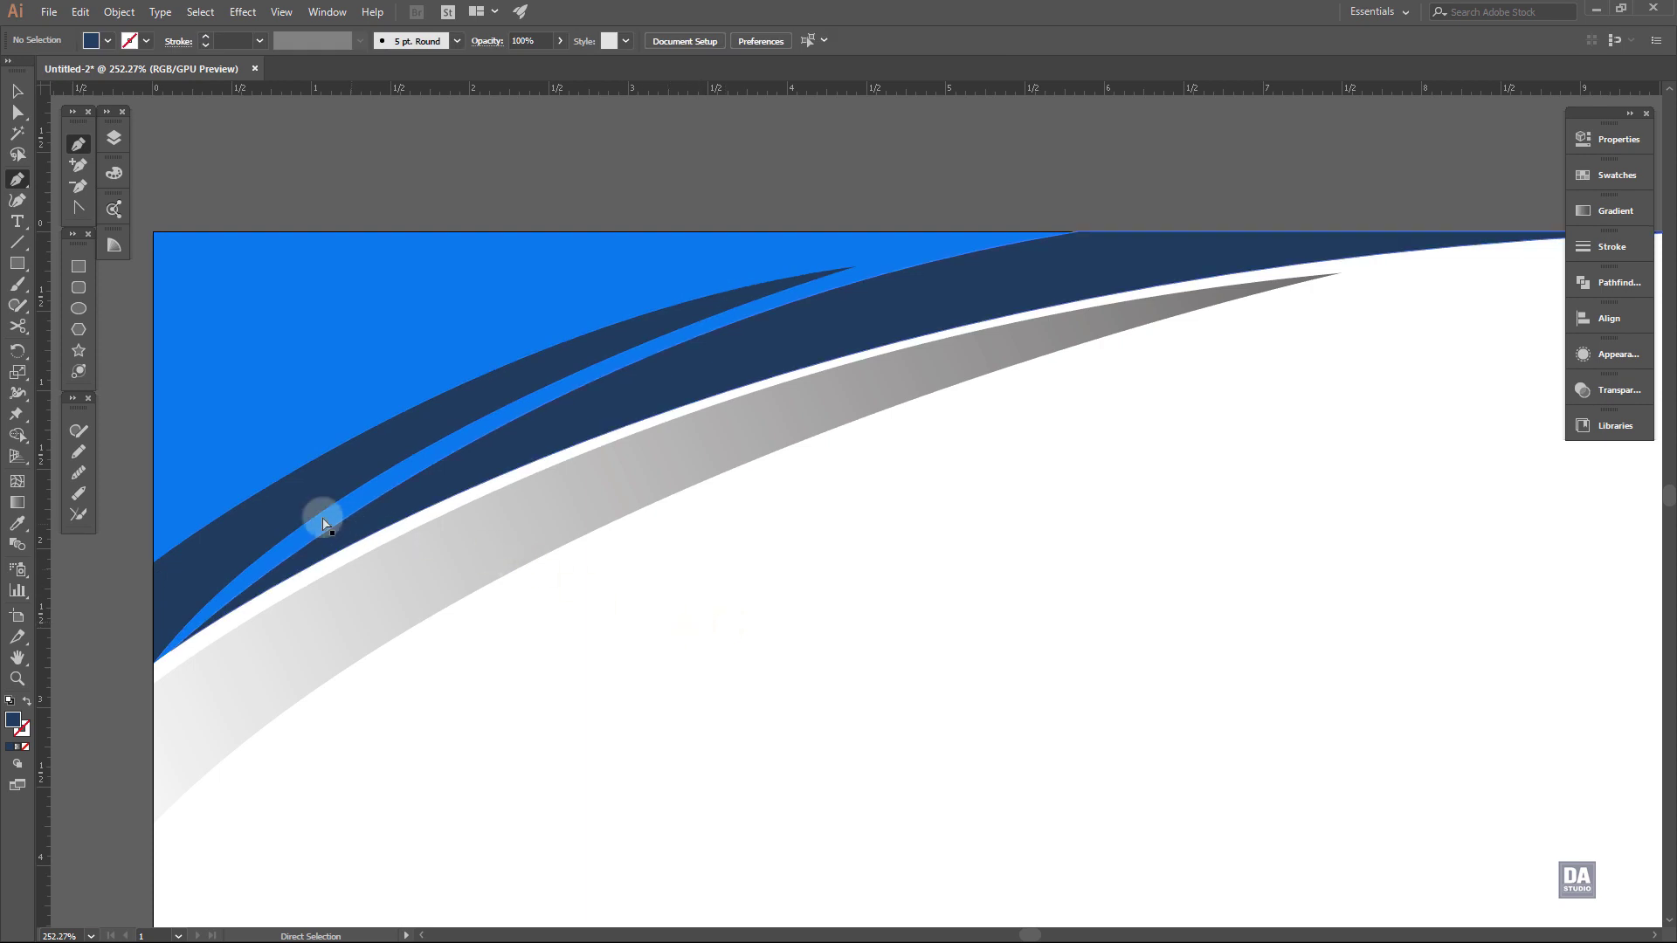
left_click(159, 657)
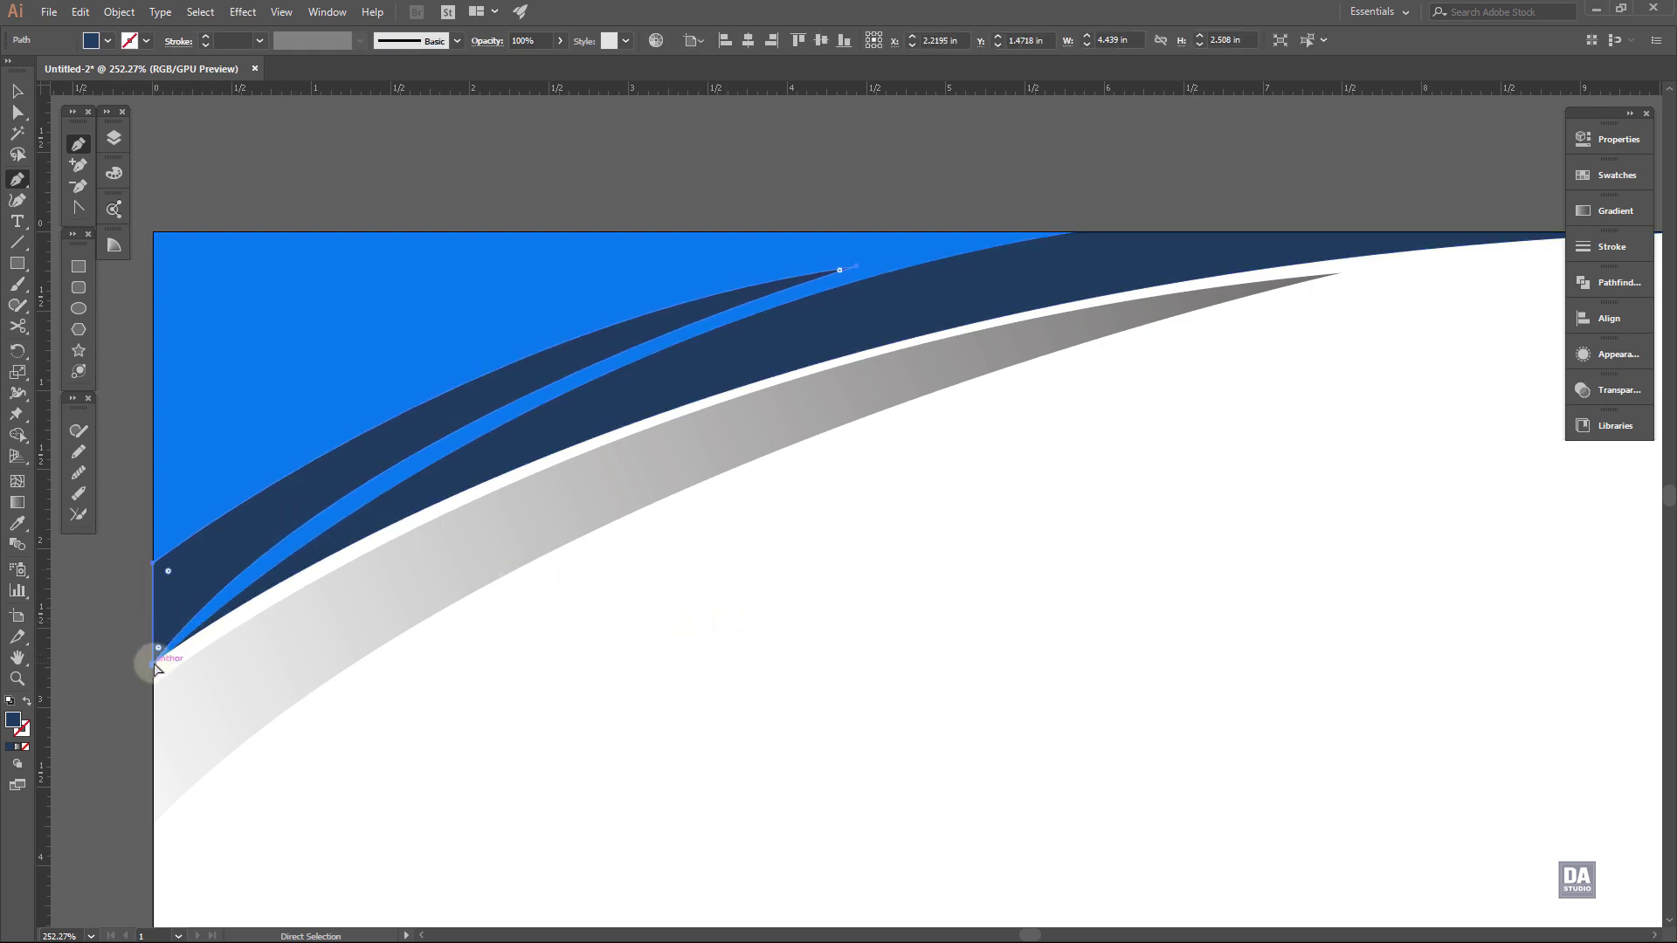
left_click_drag(159, 657, 154, 657)
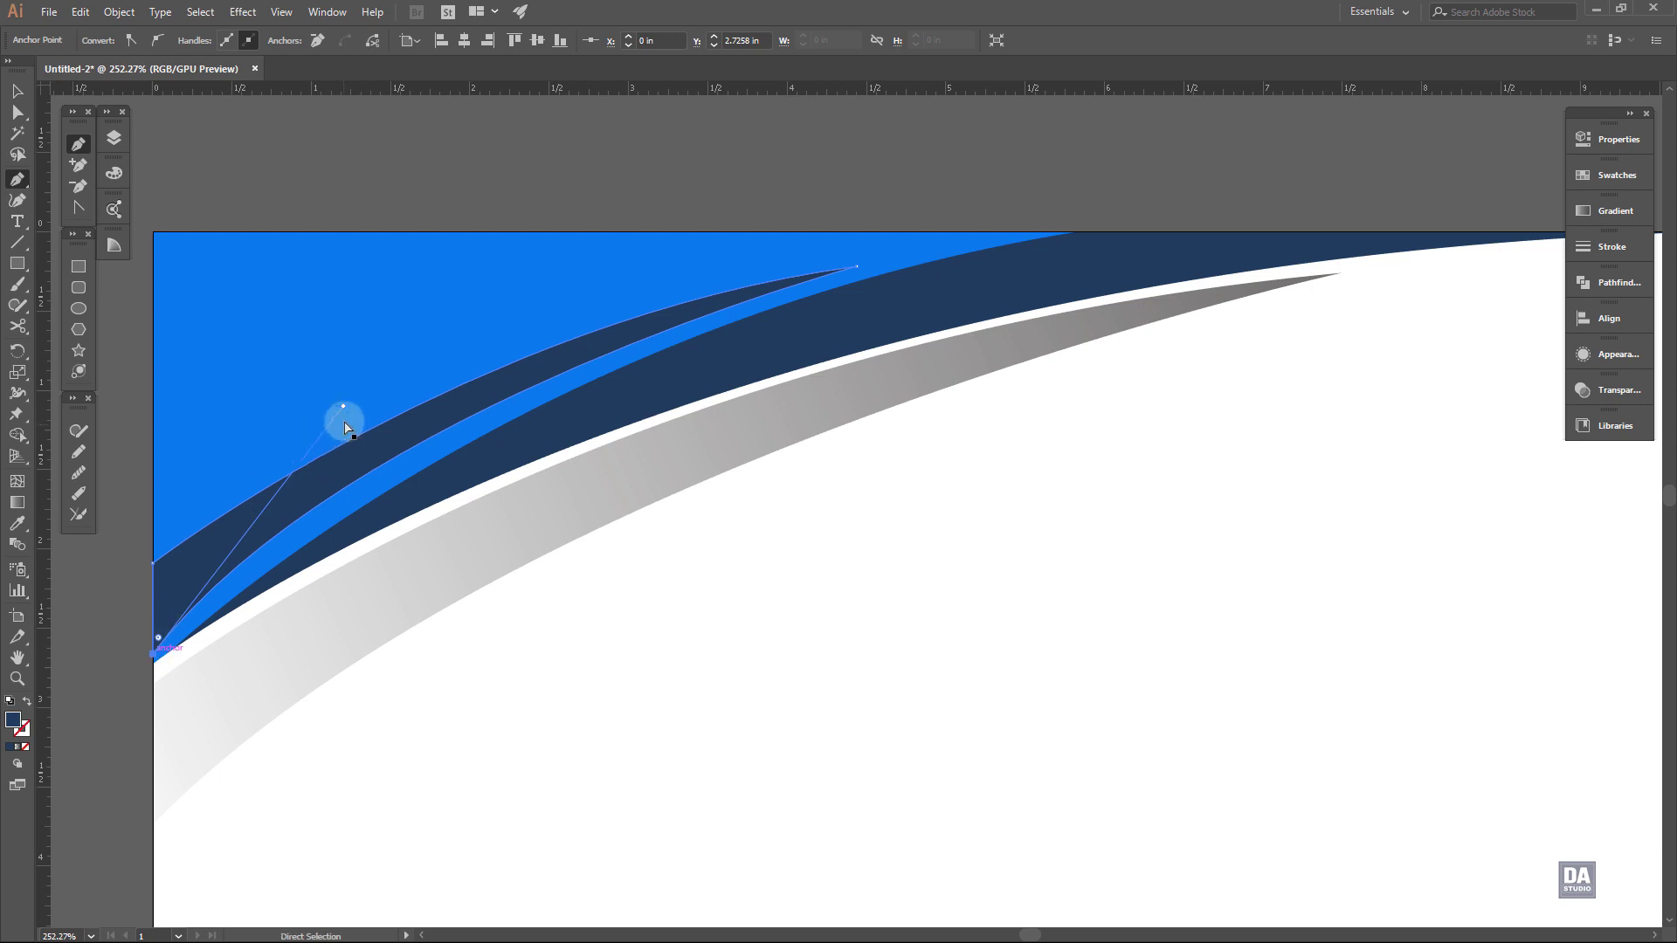
mouse_move(342, 408)
left_mouse_down()
mouse_move(369, 423)
mouse_move(392, 408)
left_mouse_up()
left_click(682, 653)
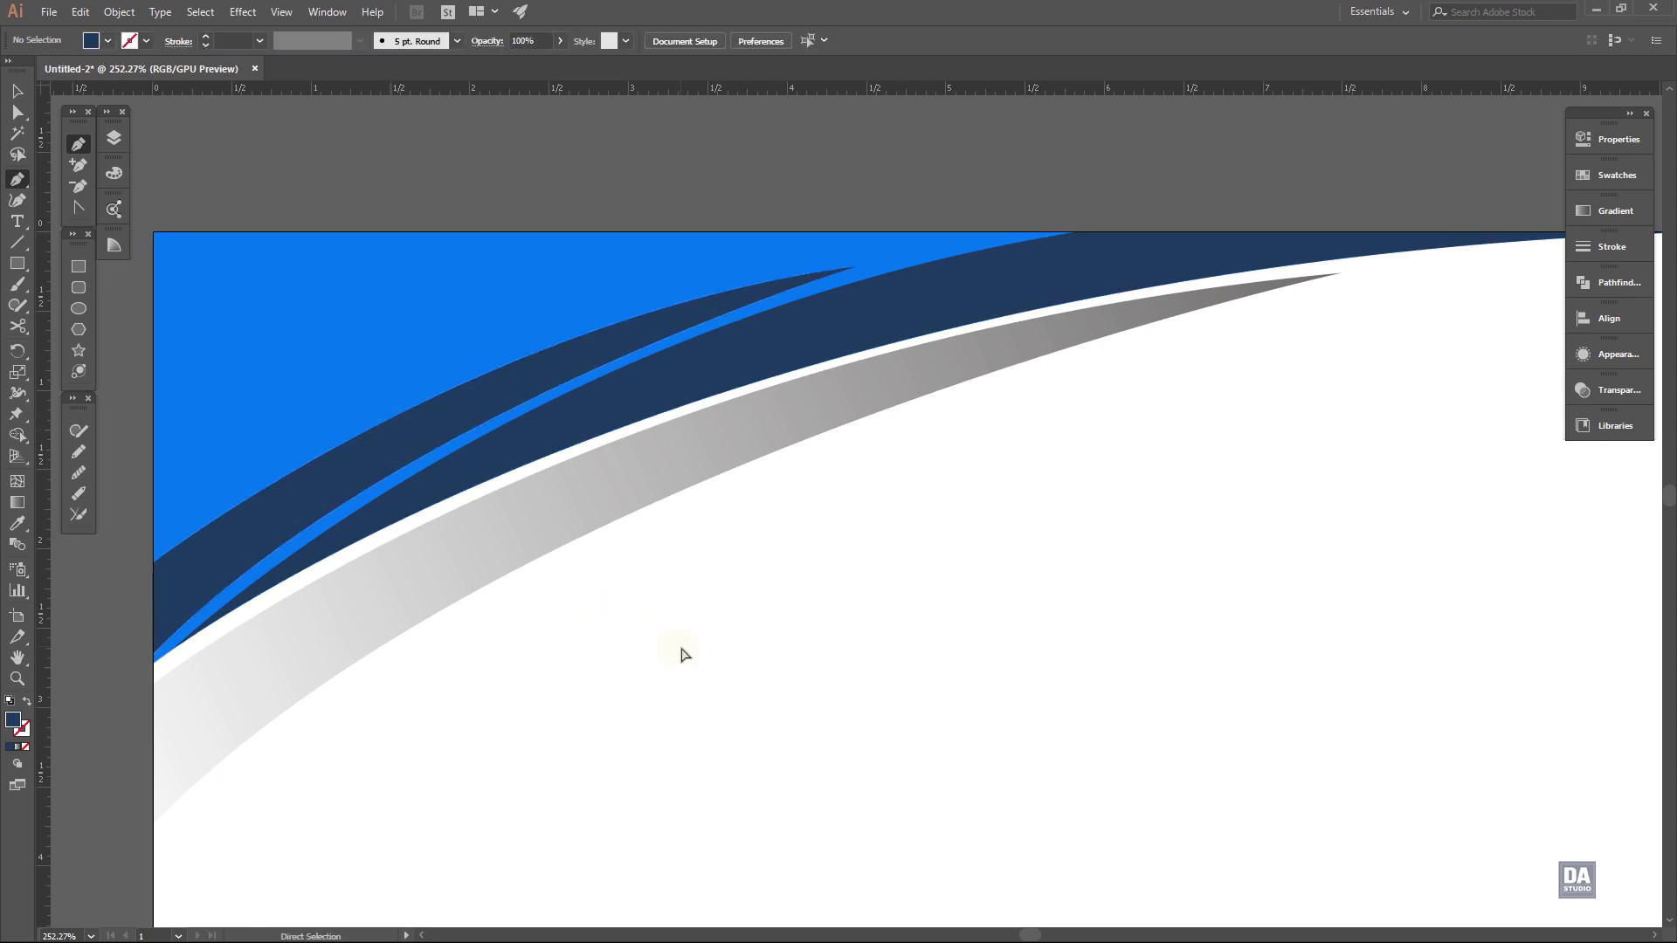
Give the thin sliver the black-to-transparent gradient, angled dark upper right to light lower left
scroll(618, 662, "down", 5)
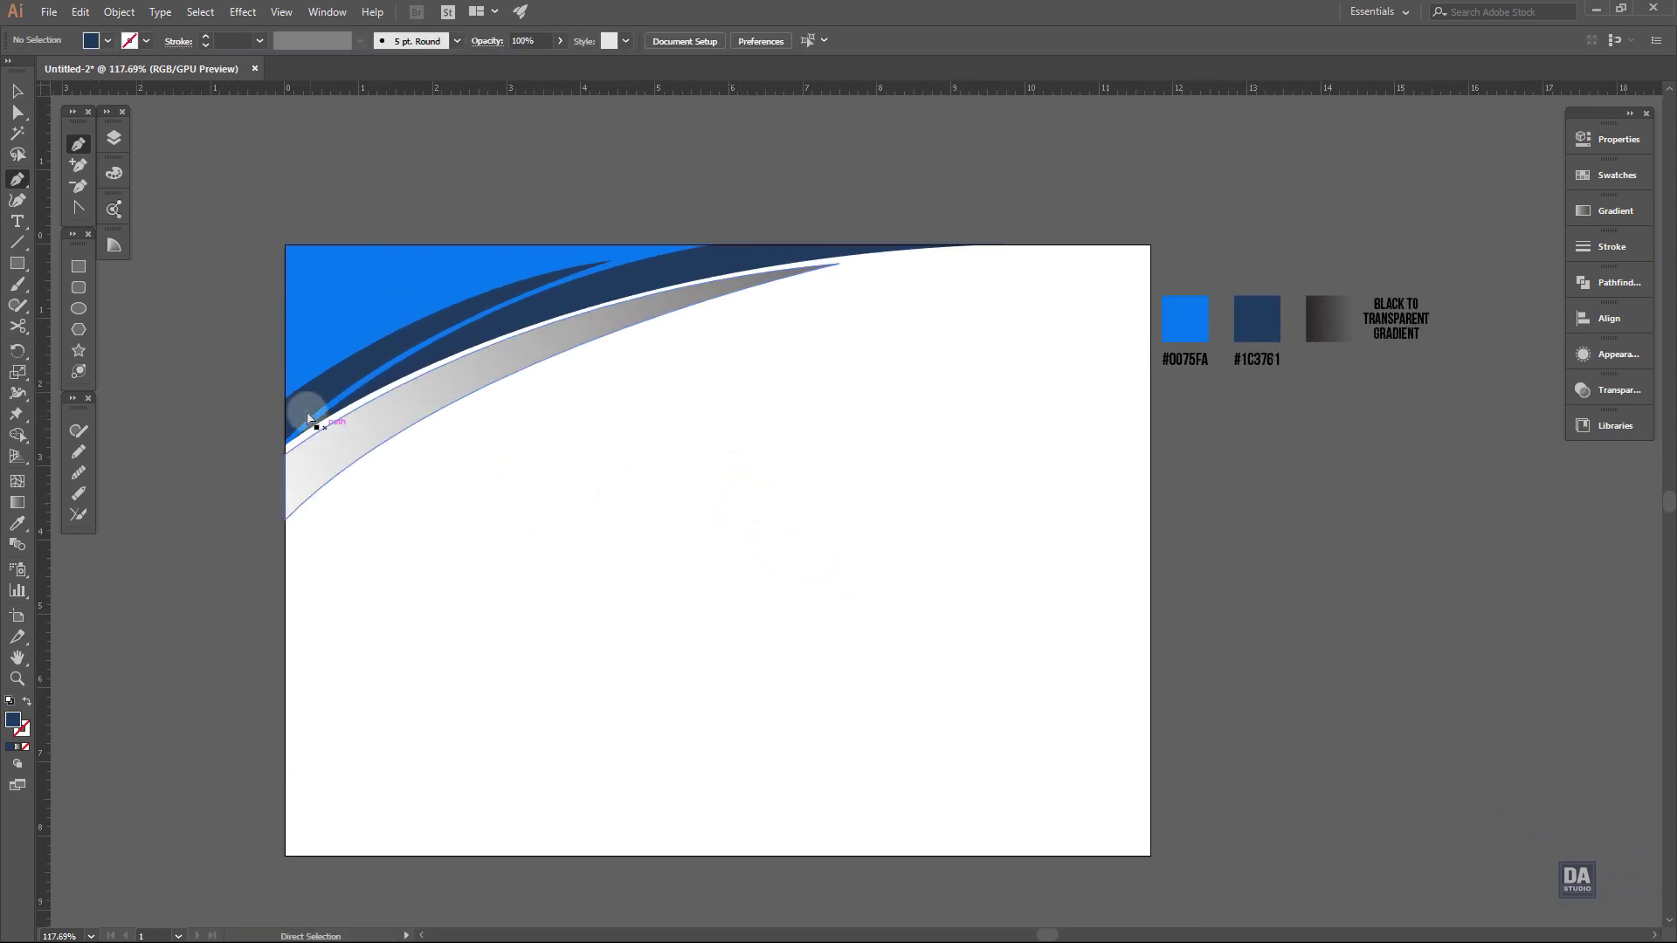
left_click(306, 415, "ctrl")
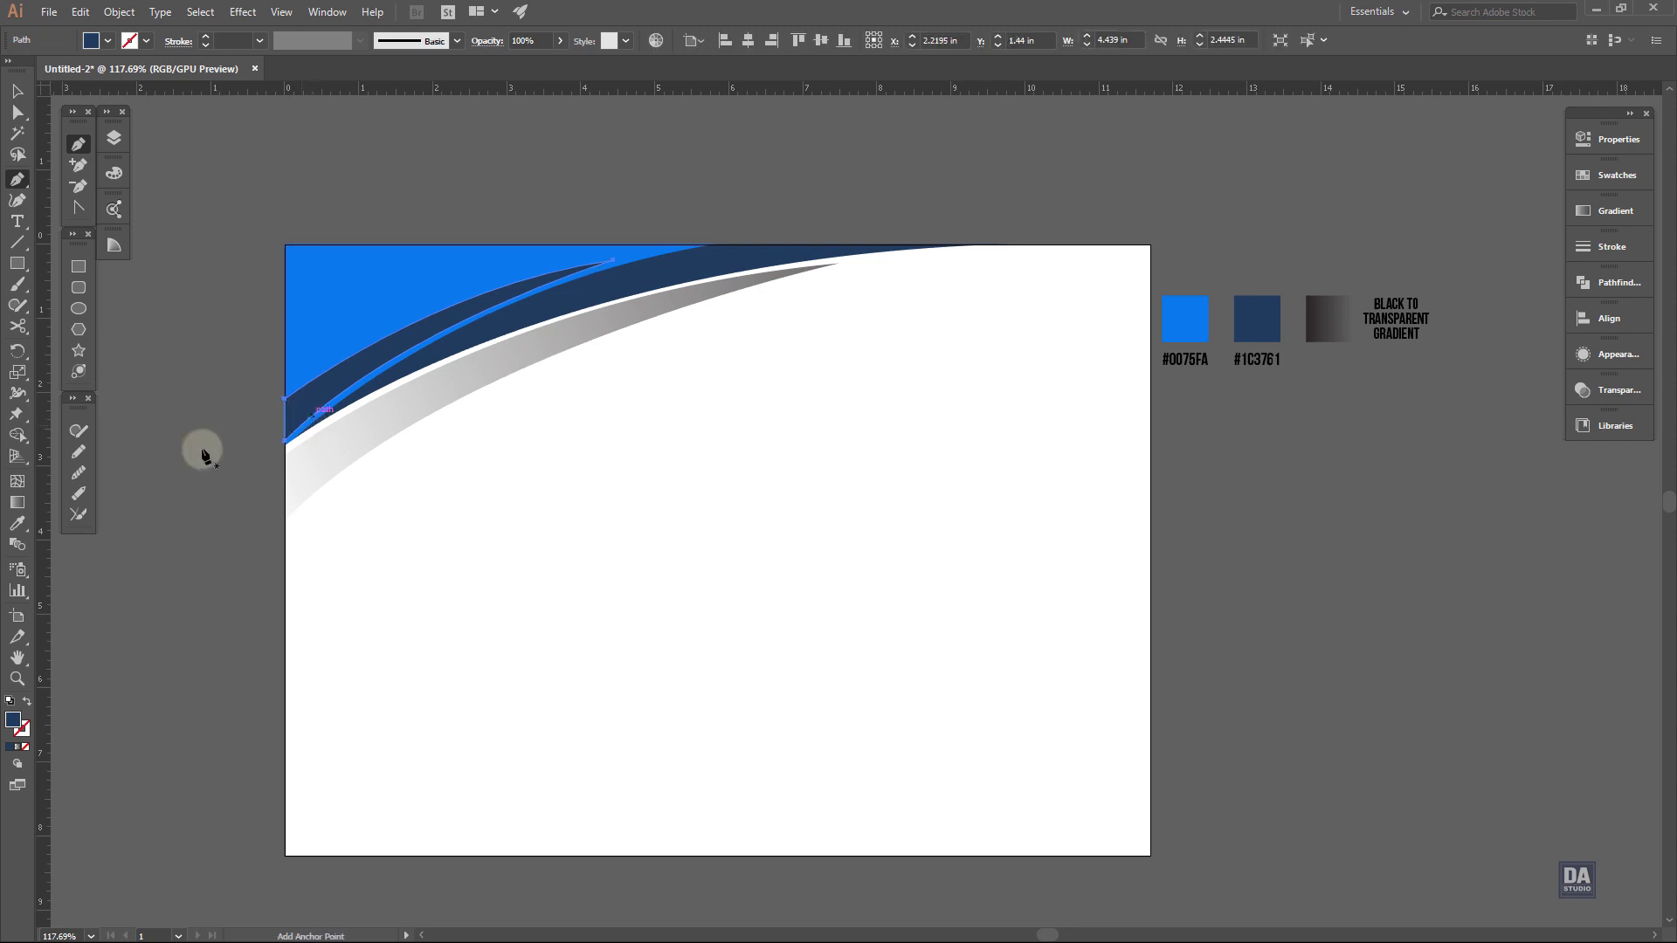
left_click(1335, 330)
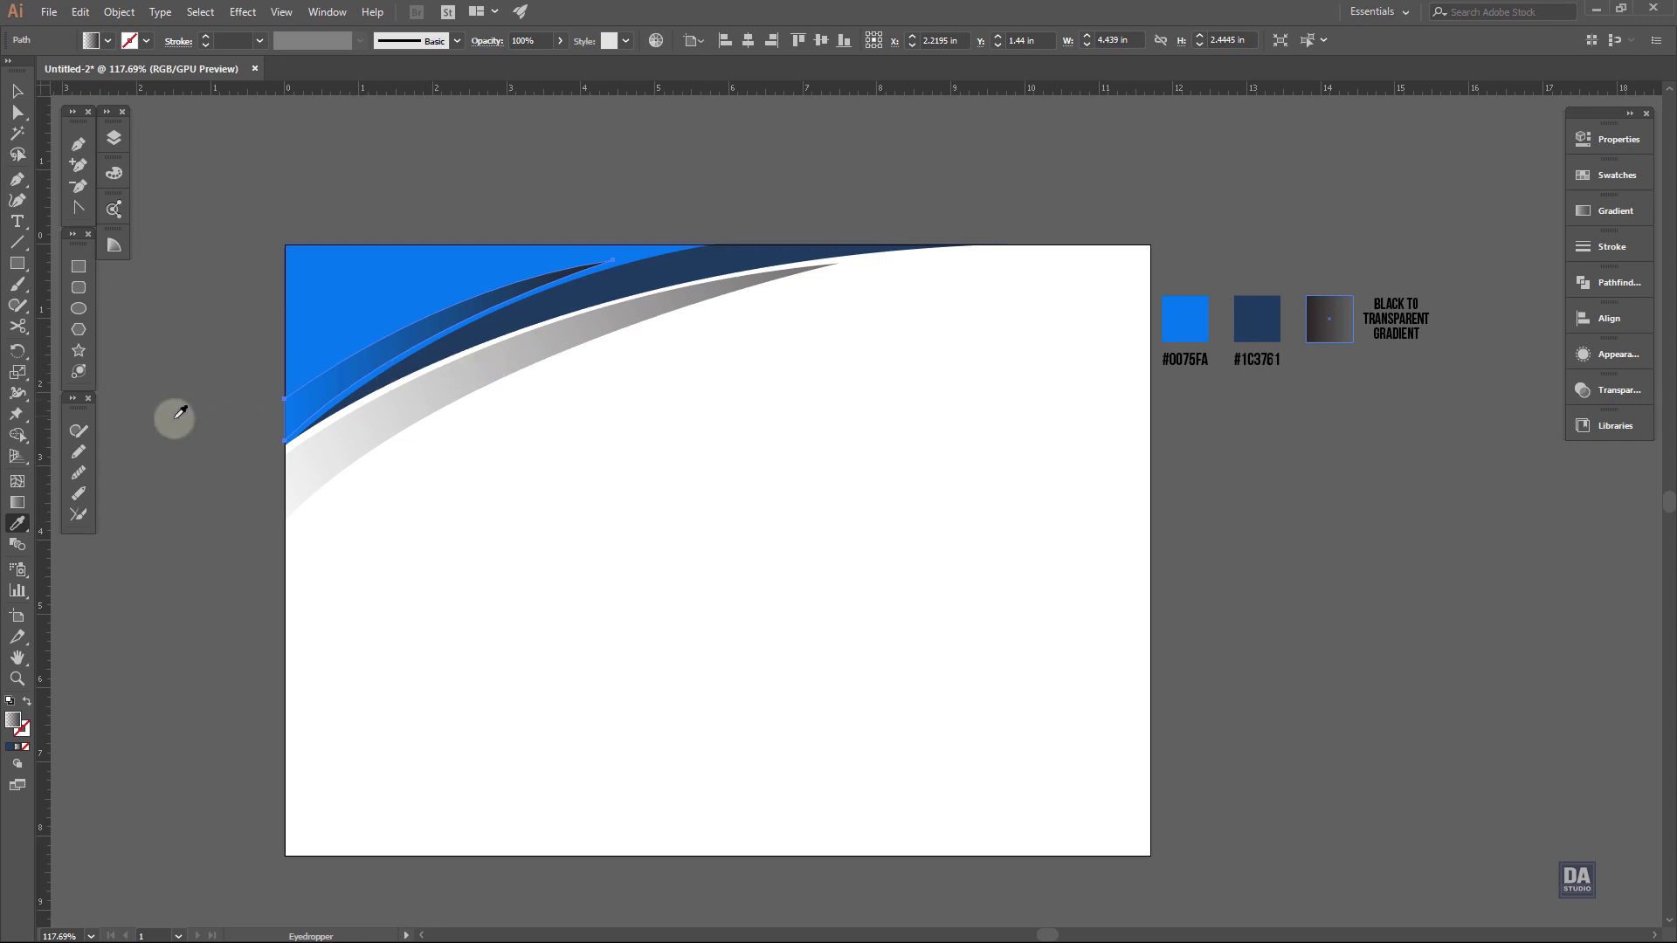
left_click(17, 502)
left_click_drag(822, 240, 749, 275)
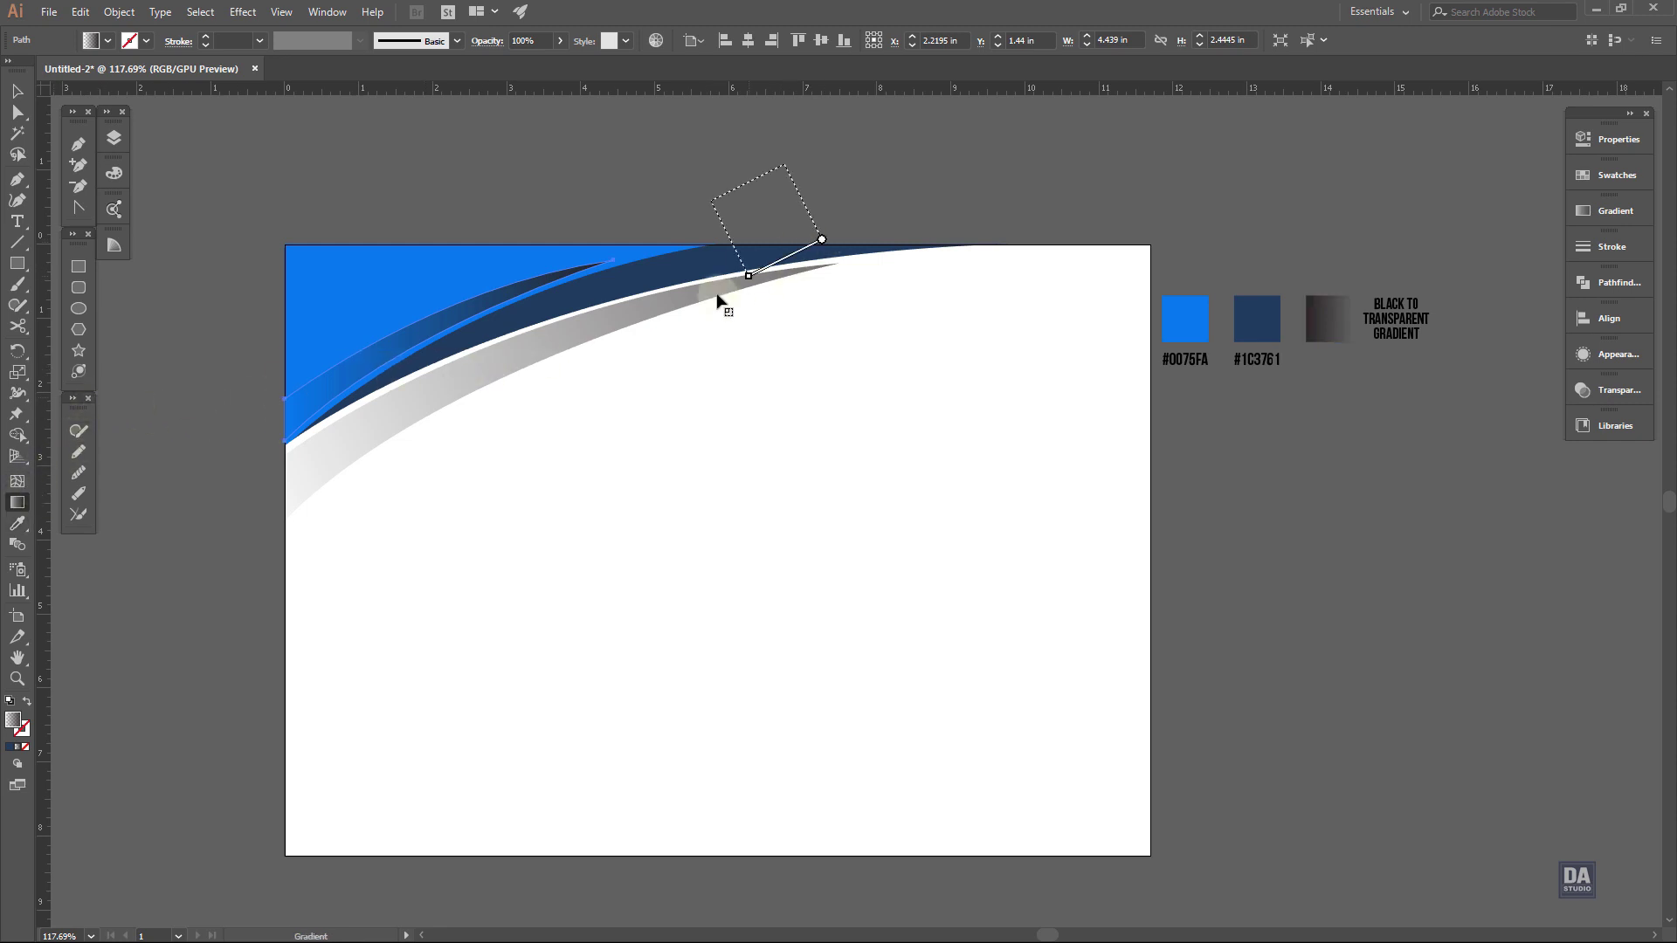
left_click_drag(273, 416, 874, 141)
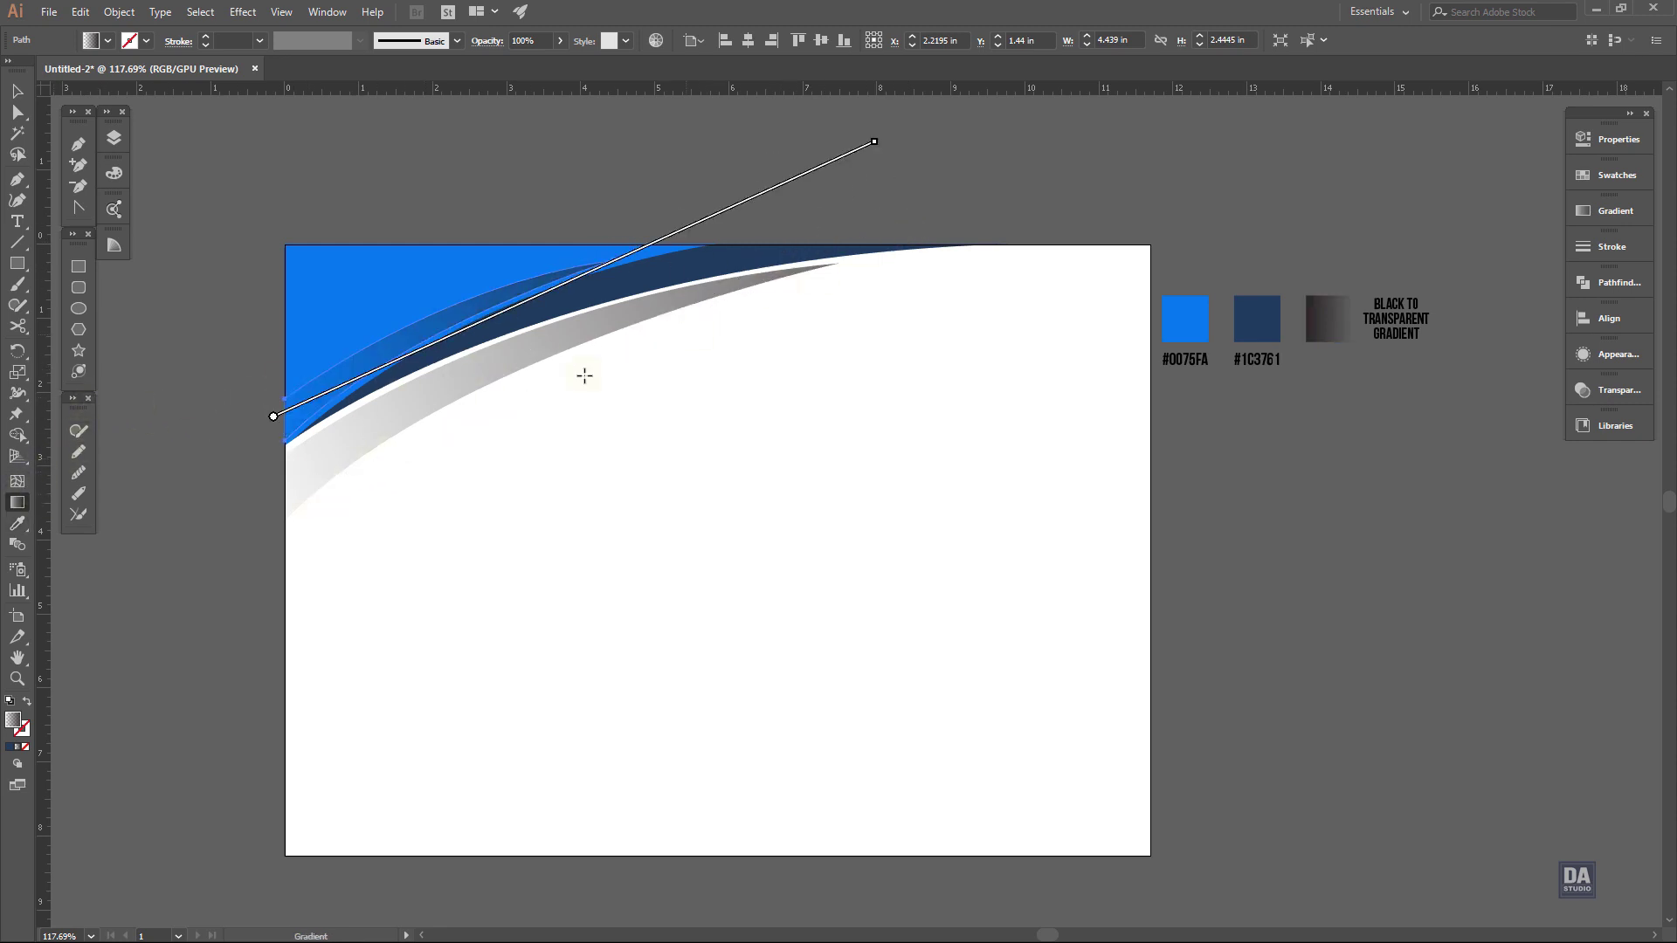
left_click_drag(305, 400, 895, 149)
left_click_drag(210, 552, 810, 313)
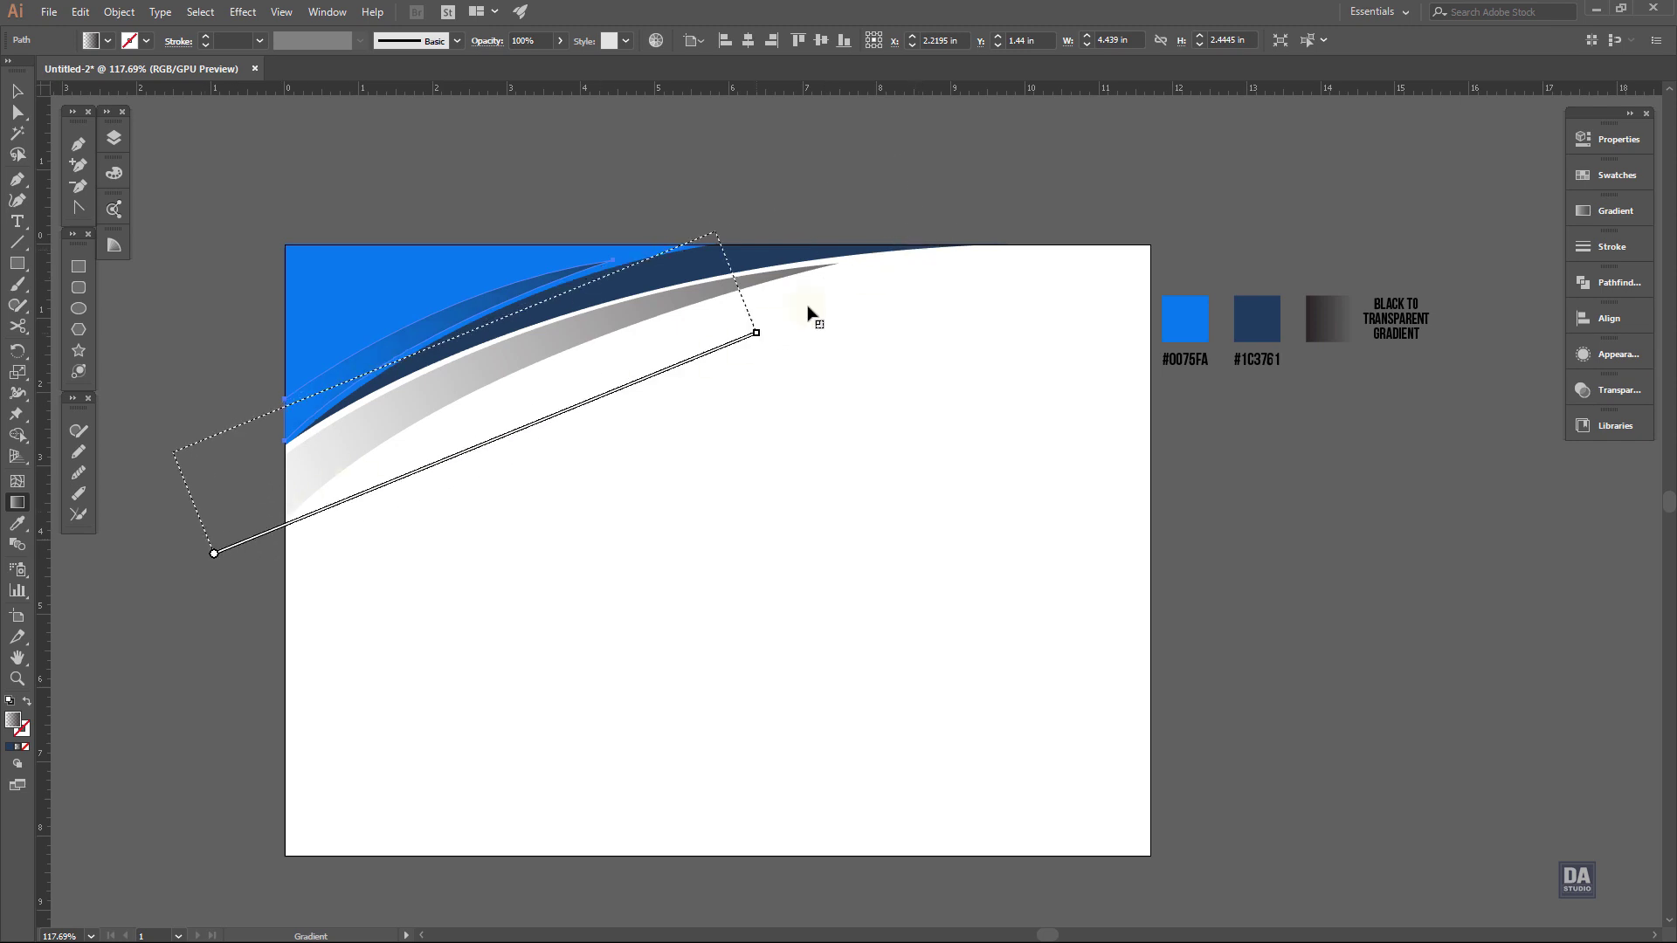
left_click_drag(285, 479, 730, 318)
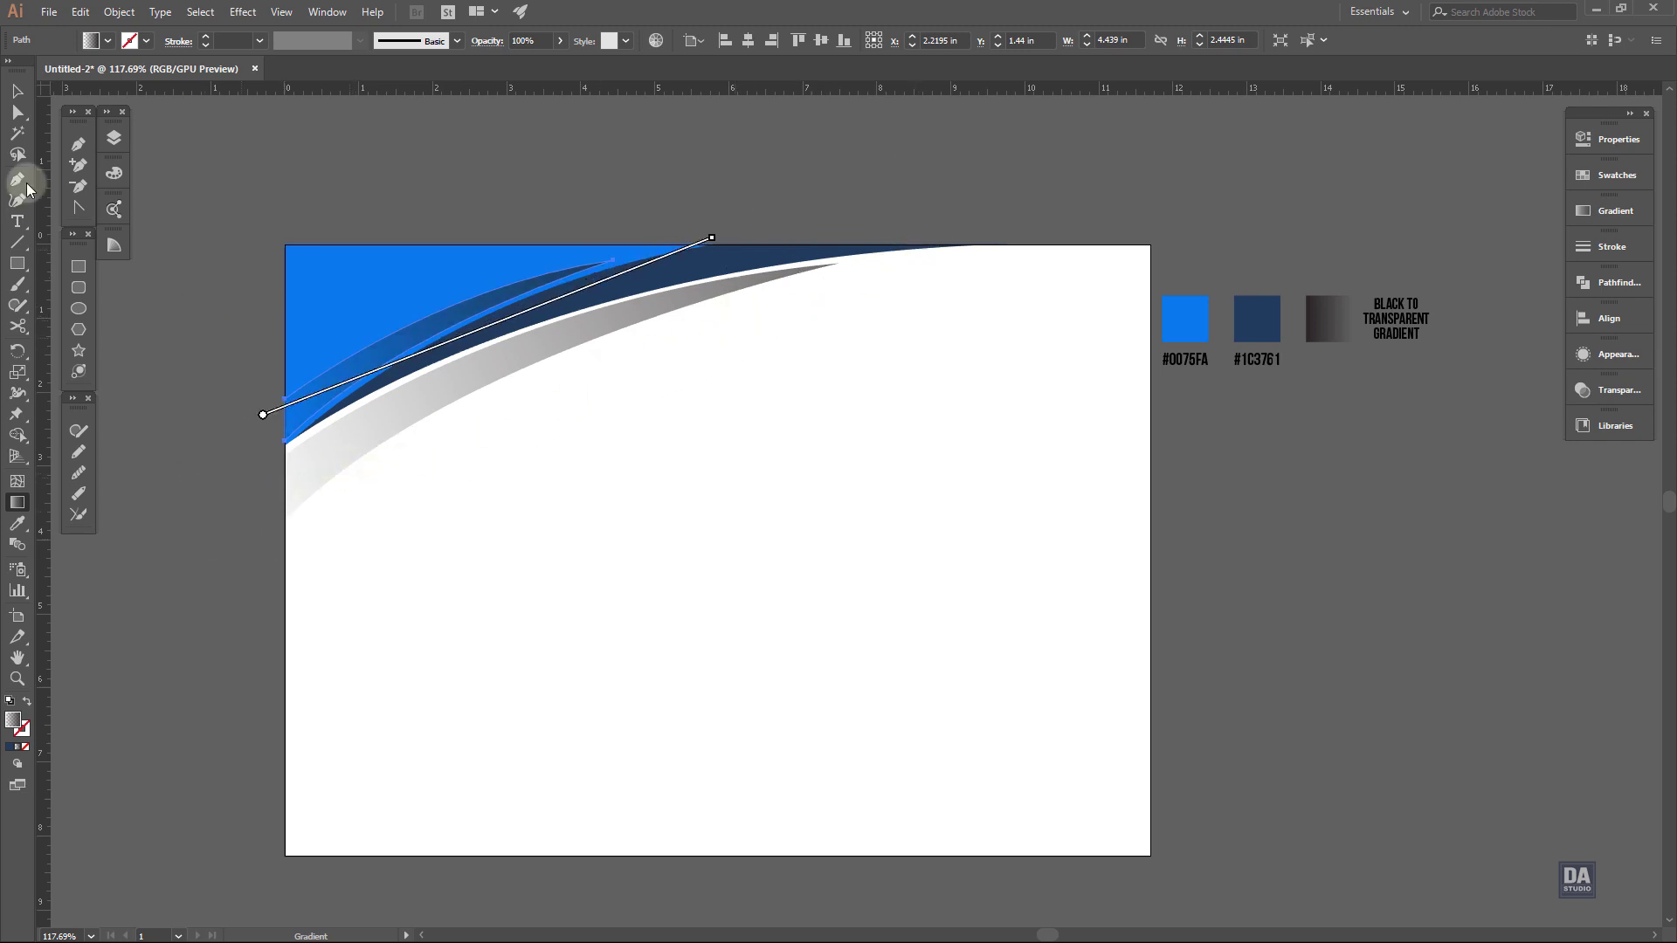
left_click(16, 91)
left_click(400, 550)
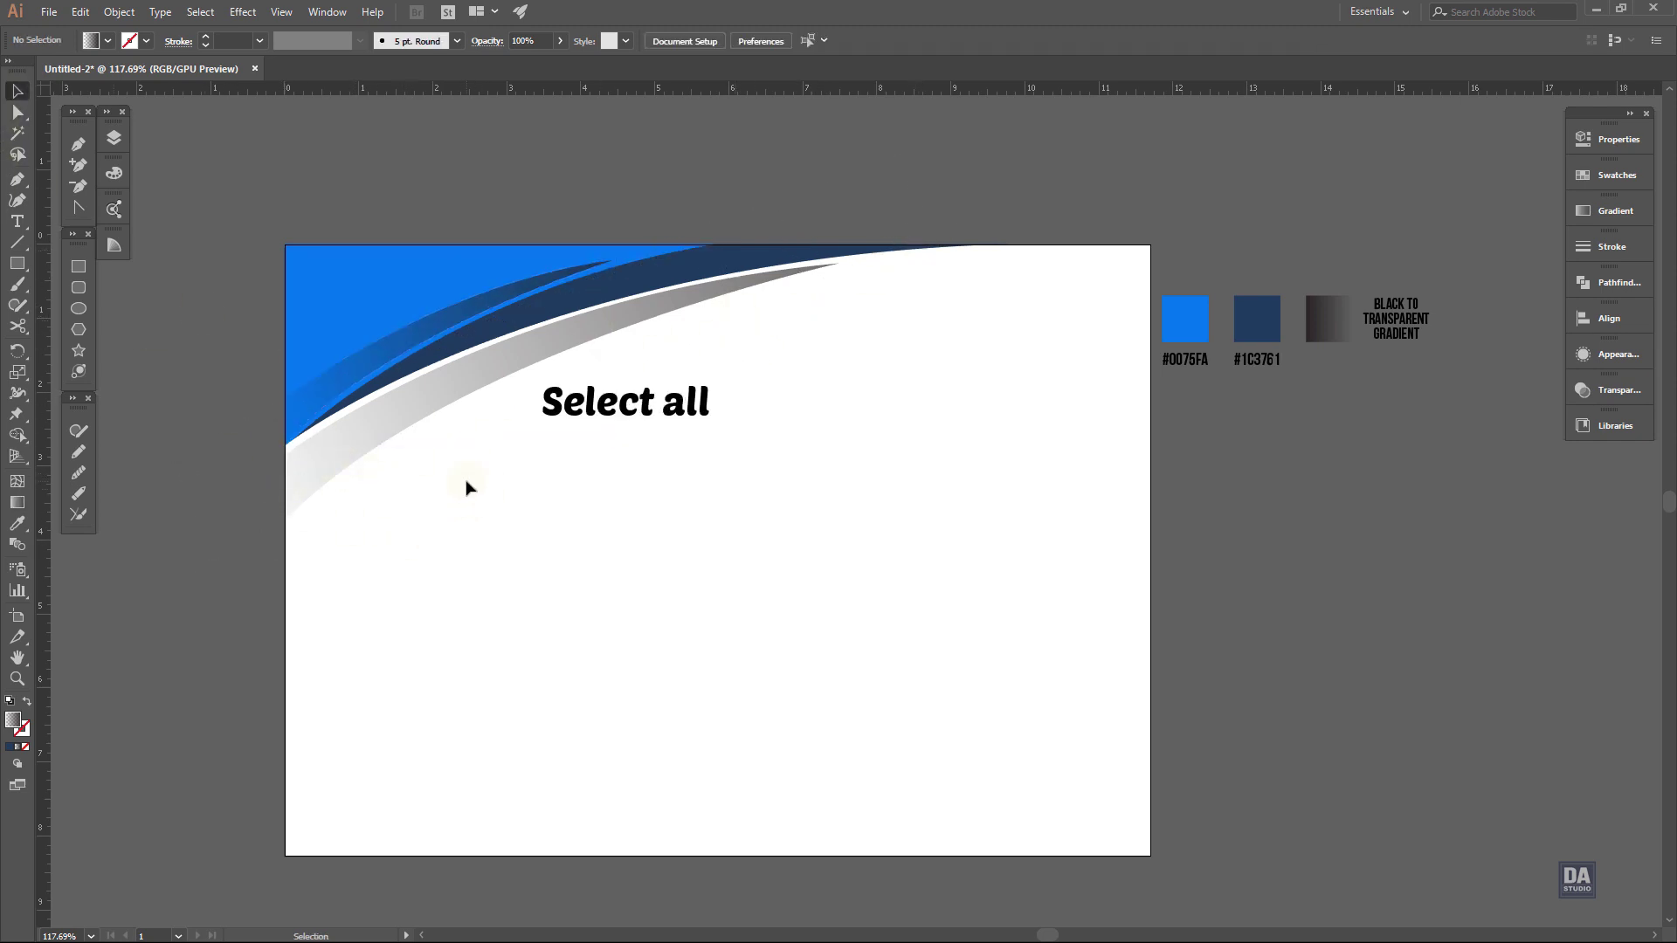
Marquee-select every top-left swoosh path and group them via the right-click menu
left_click_drag(663, 501, 664, 487)
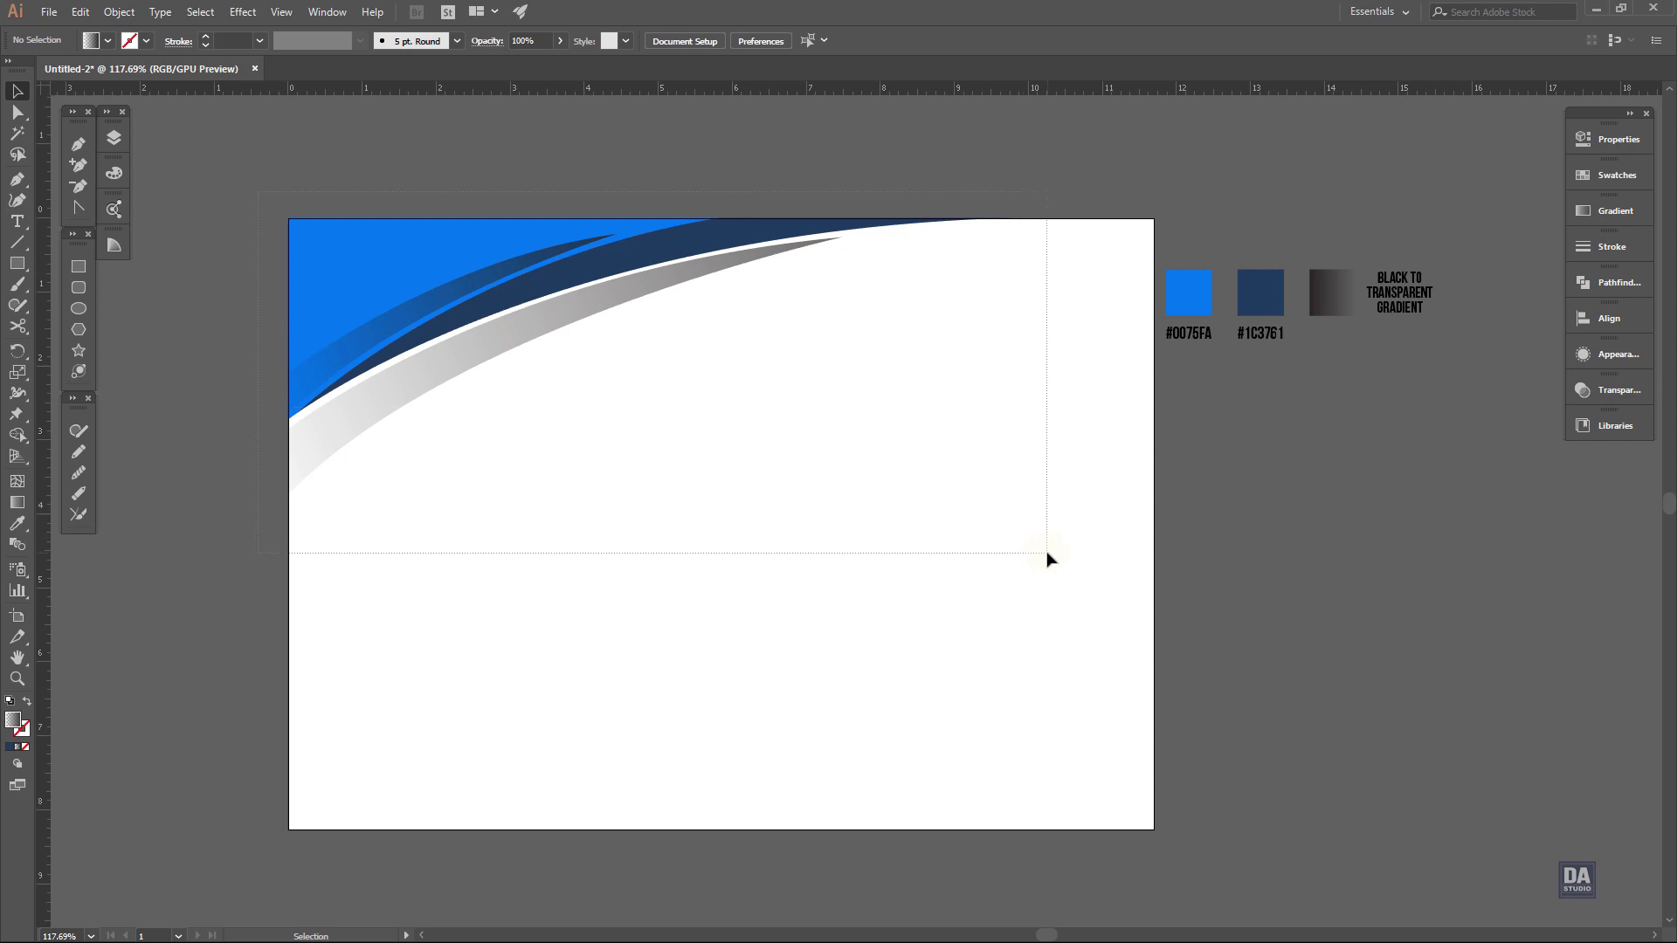
left_click_drag(893, 479, 1048, 558)
right_click(566, 328)
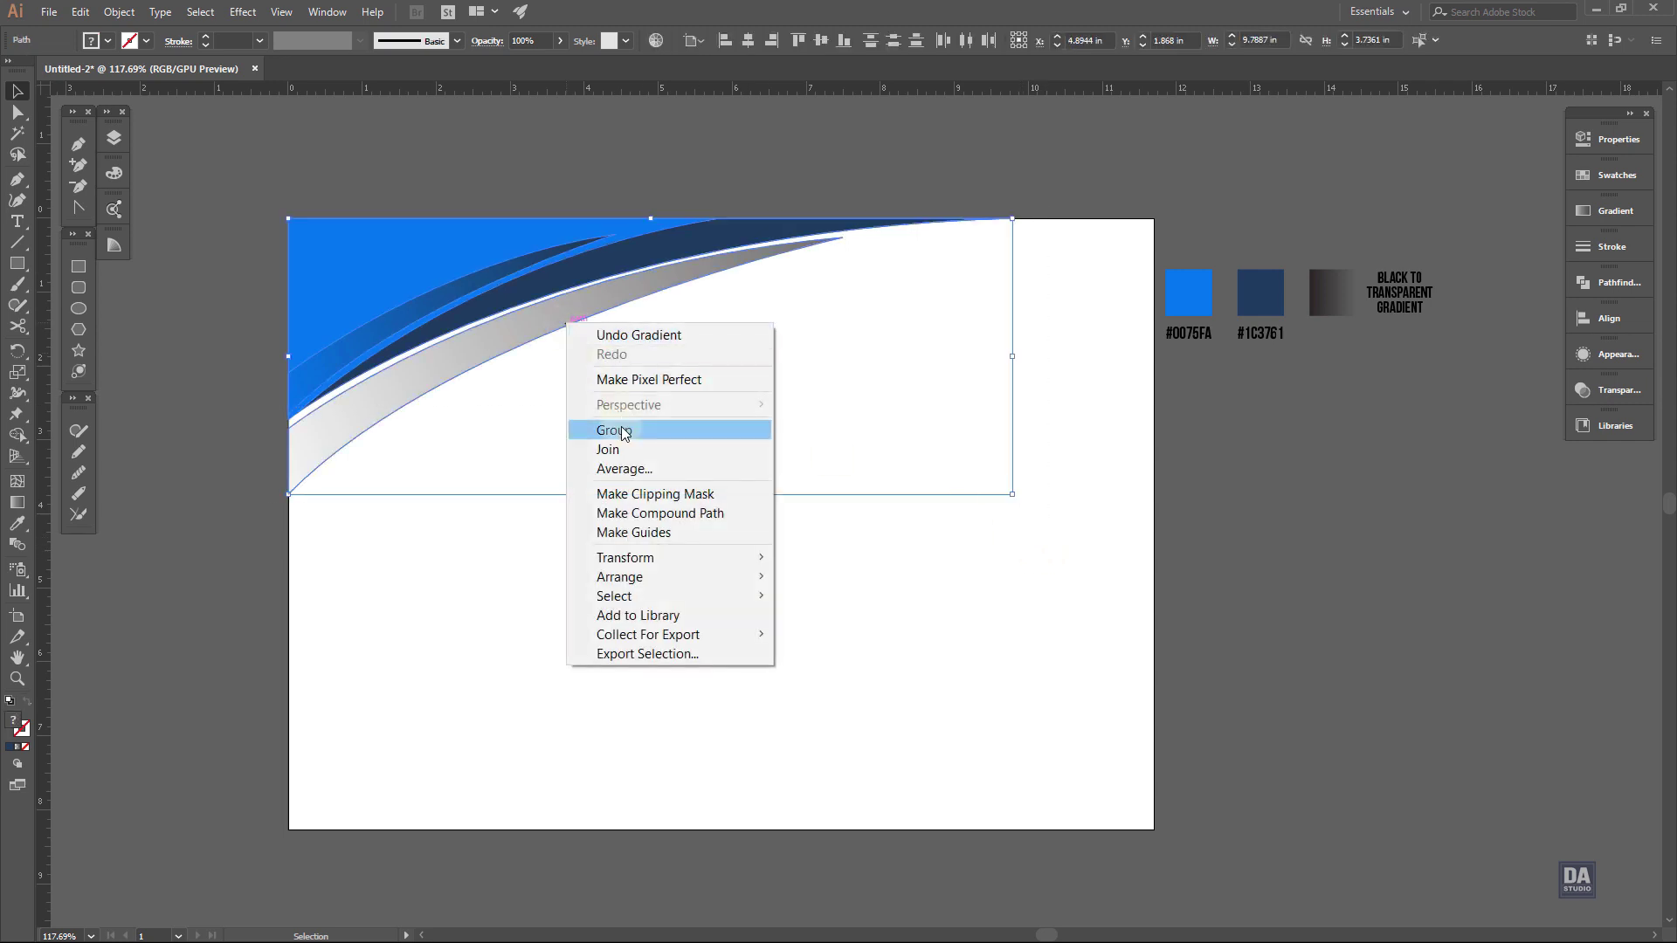
left_click(622, 428)
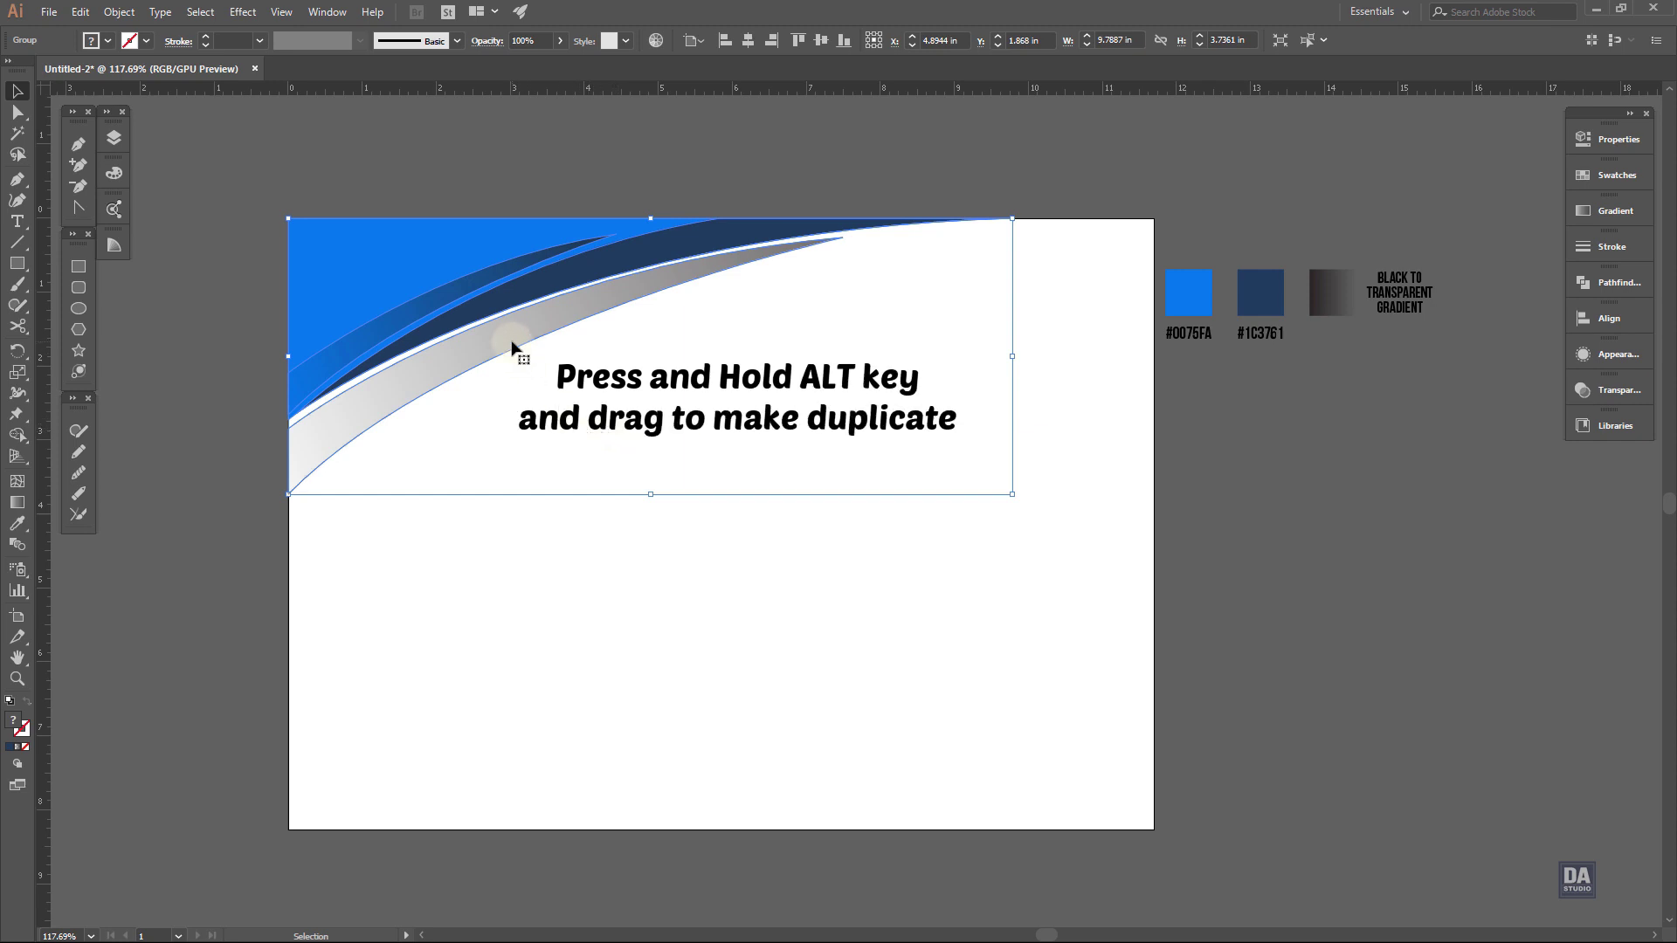
Copy the swoosh group downward, rotate it 180°, and shrink it into the bottom-right corner
left_click_drag(512, 348, 546, 679)
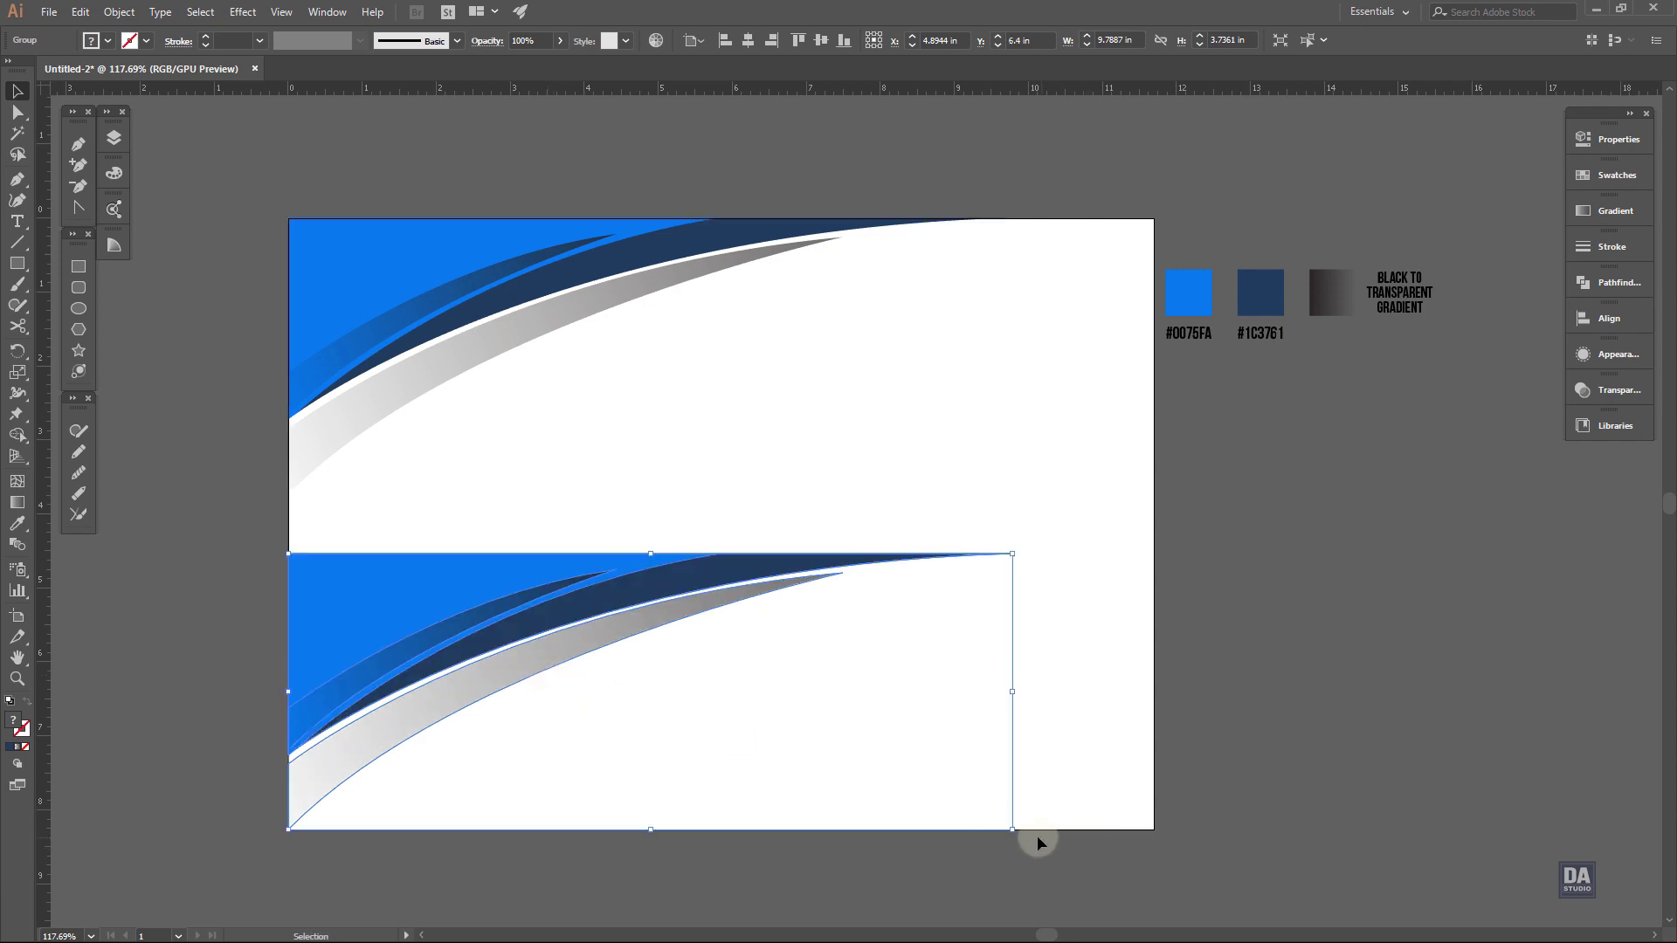
left_click_drag(1026, 835, 480, 584)
left_click_drag(873, 765, 1010, 767)
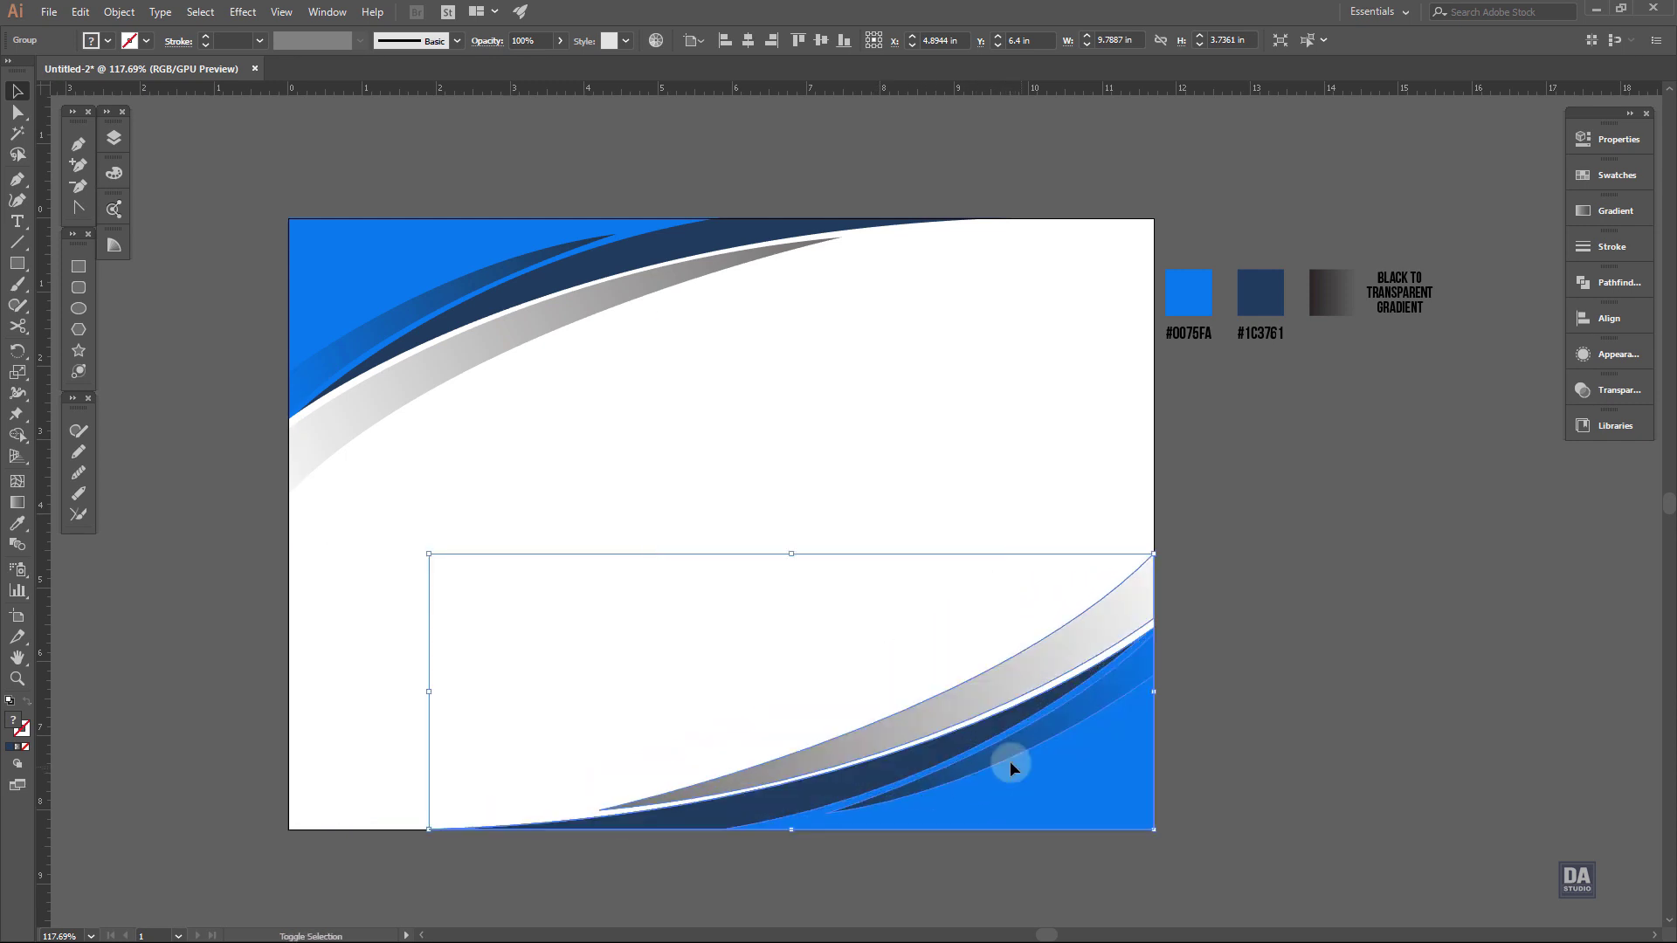
left_click_drag(429, 556, 683, 648)
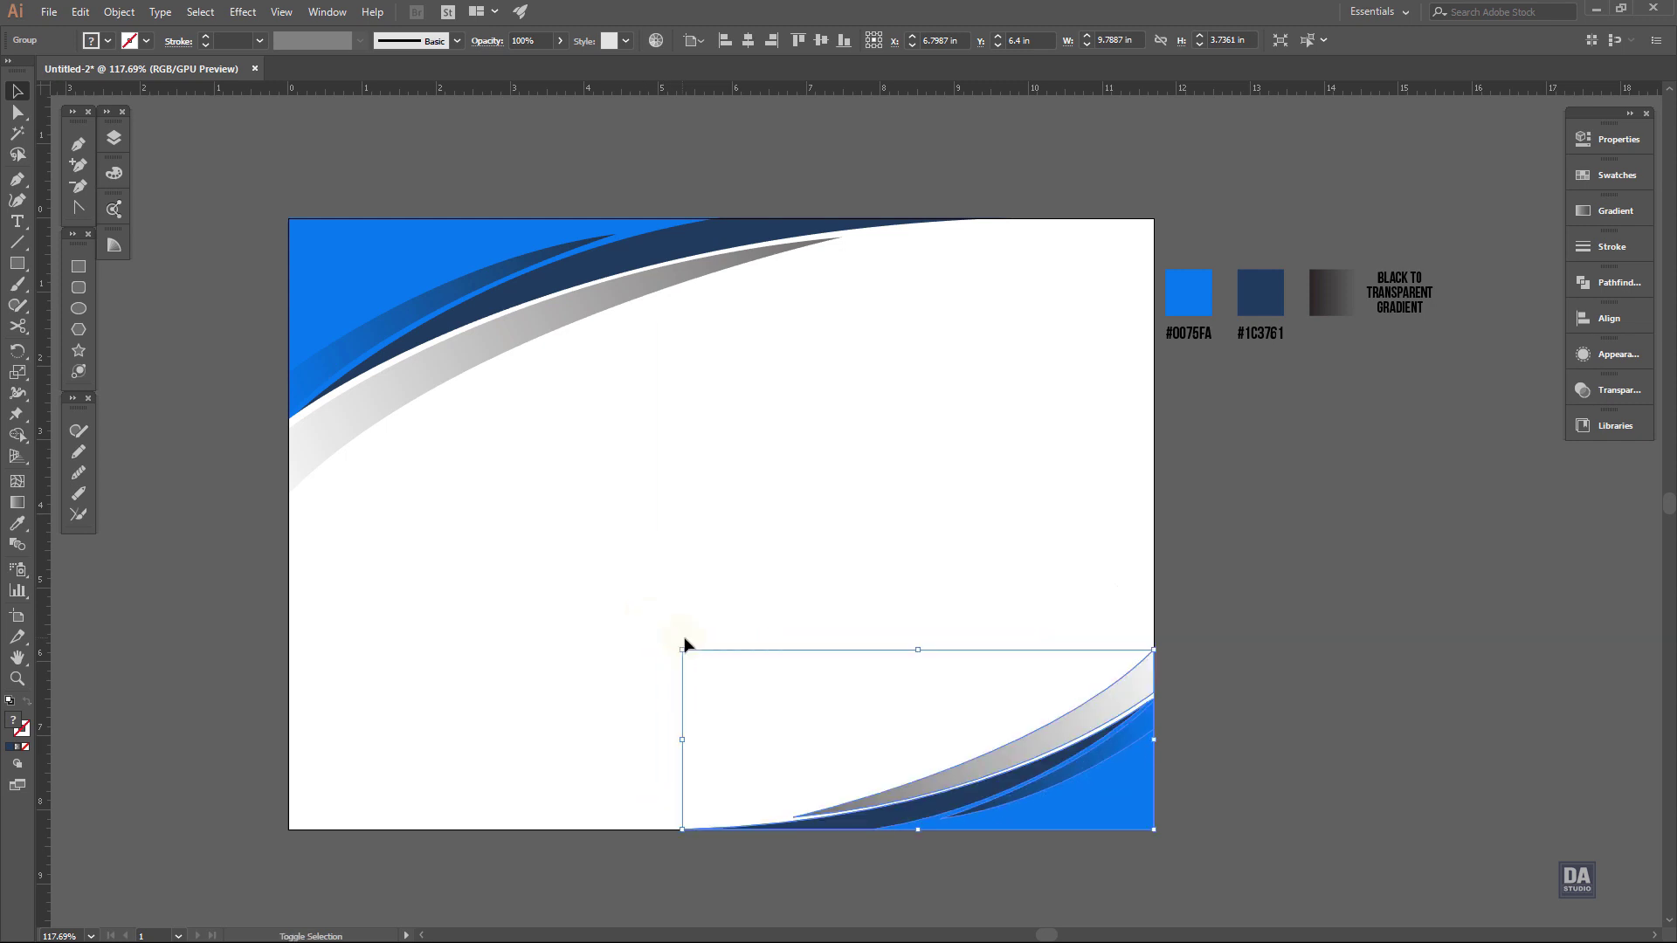
Enlarge the bottom-right swoosh copy slightly so it fits the corner
left_click(976, 598)
scroll(987, 629, "right", 1)
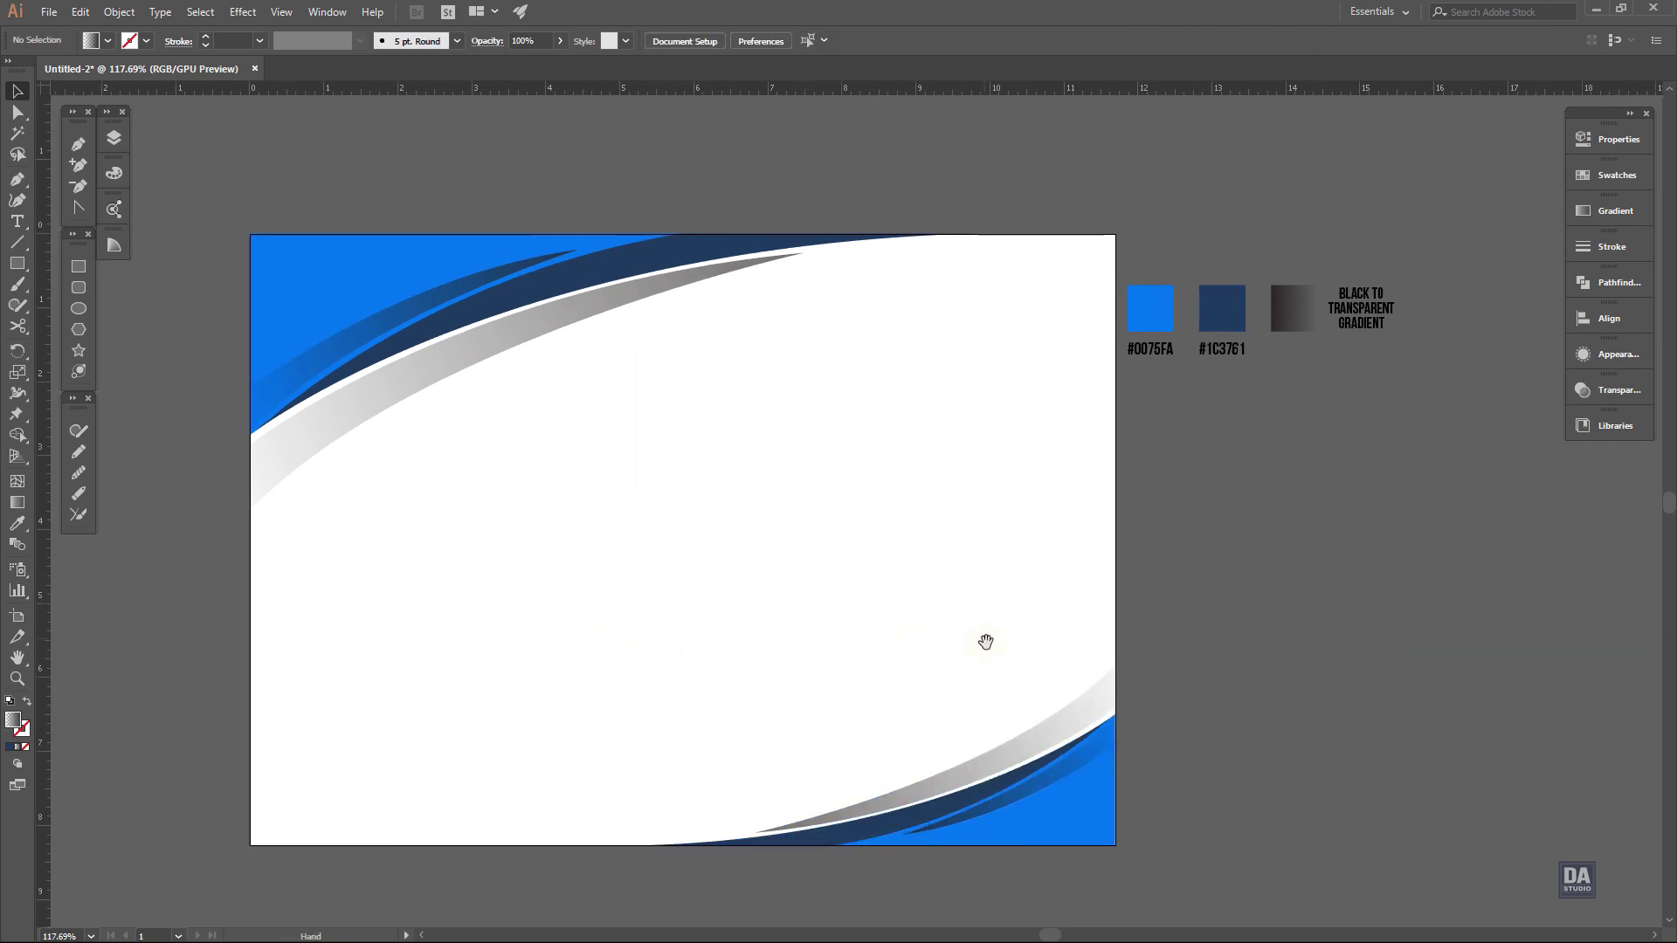
left_click(1038, 822)
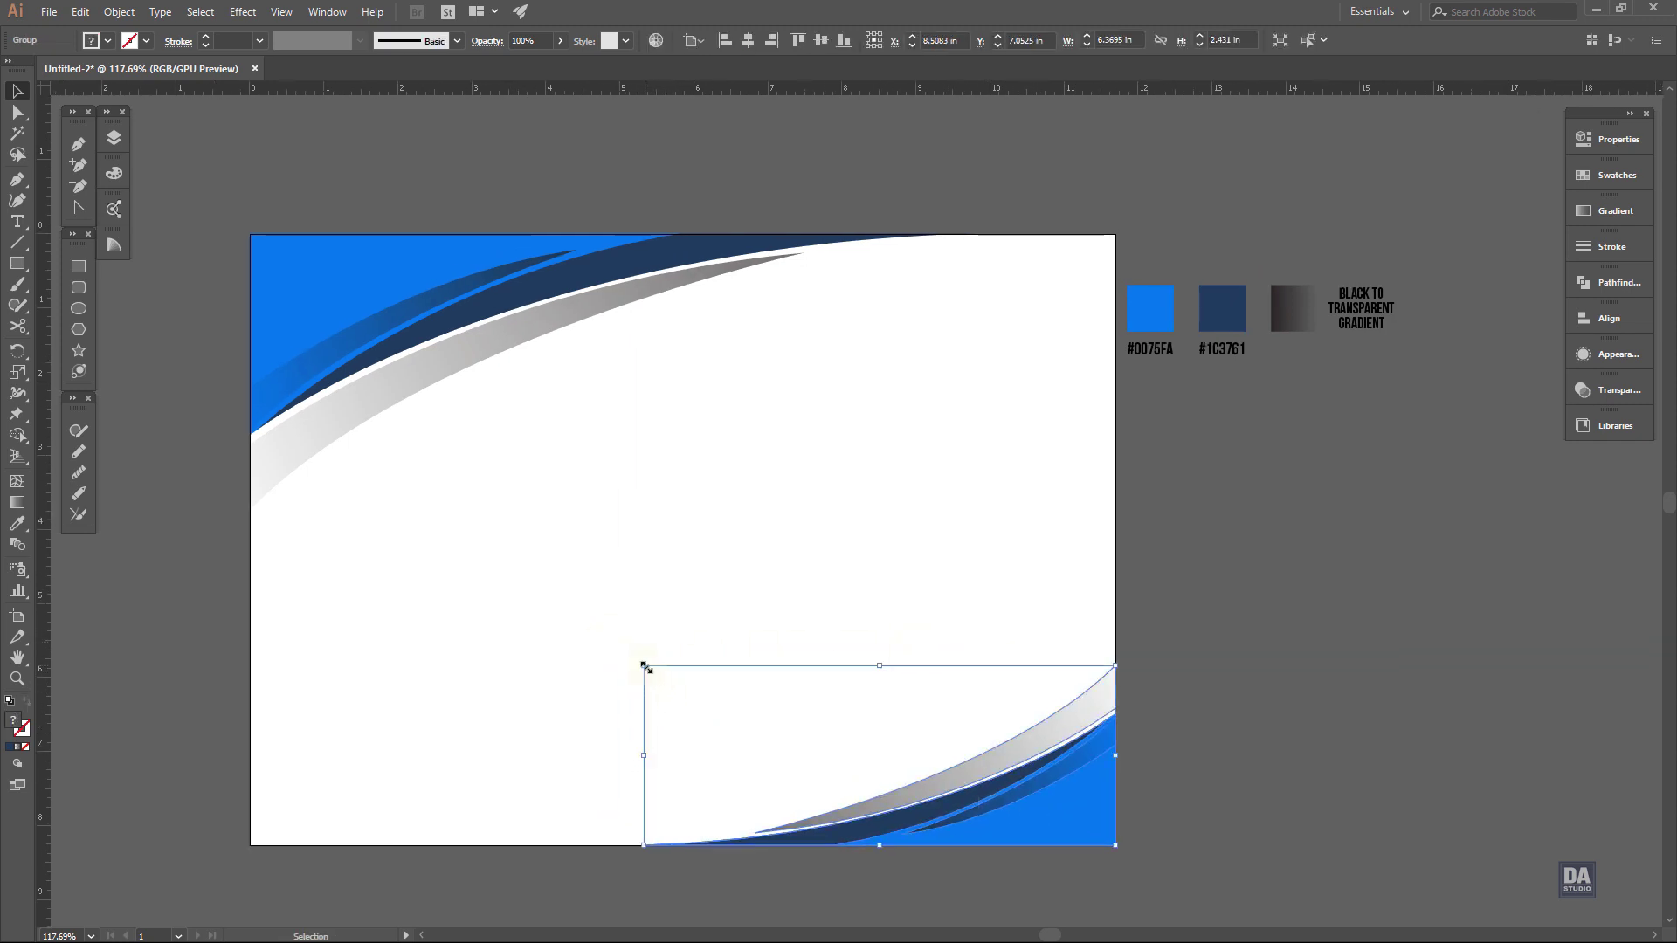
left_click_drag(646, 668, 599, 650)
left_click(871, 710)
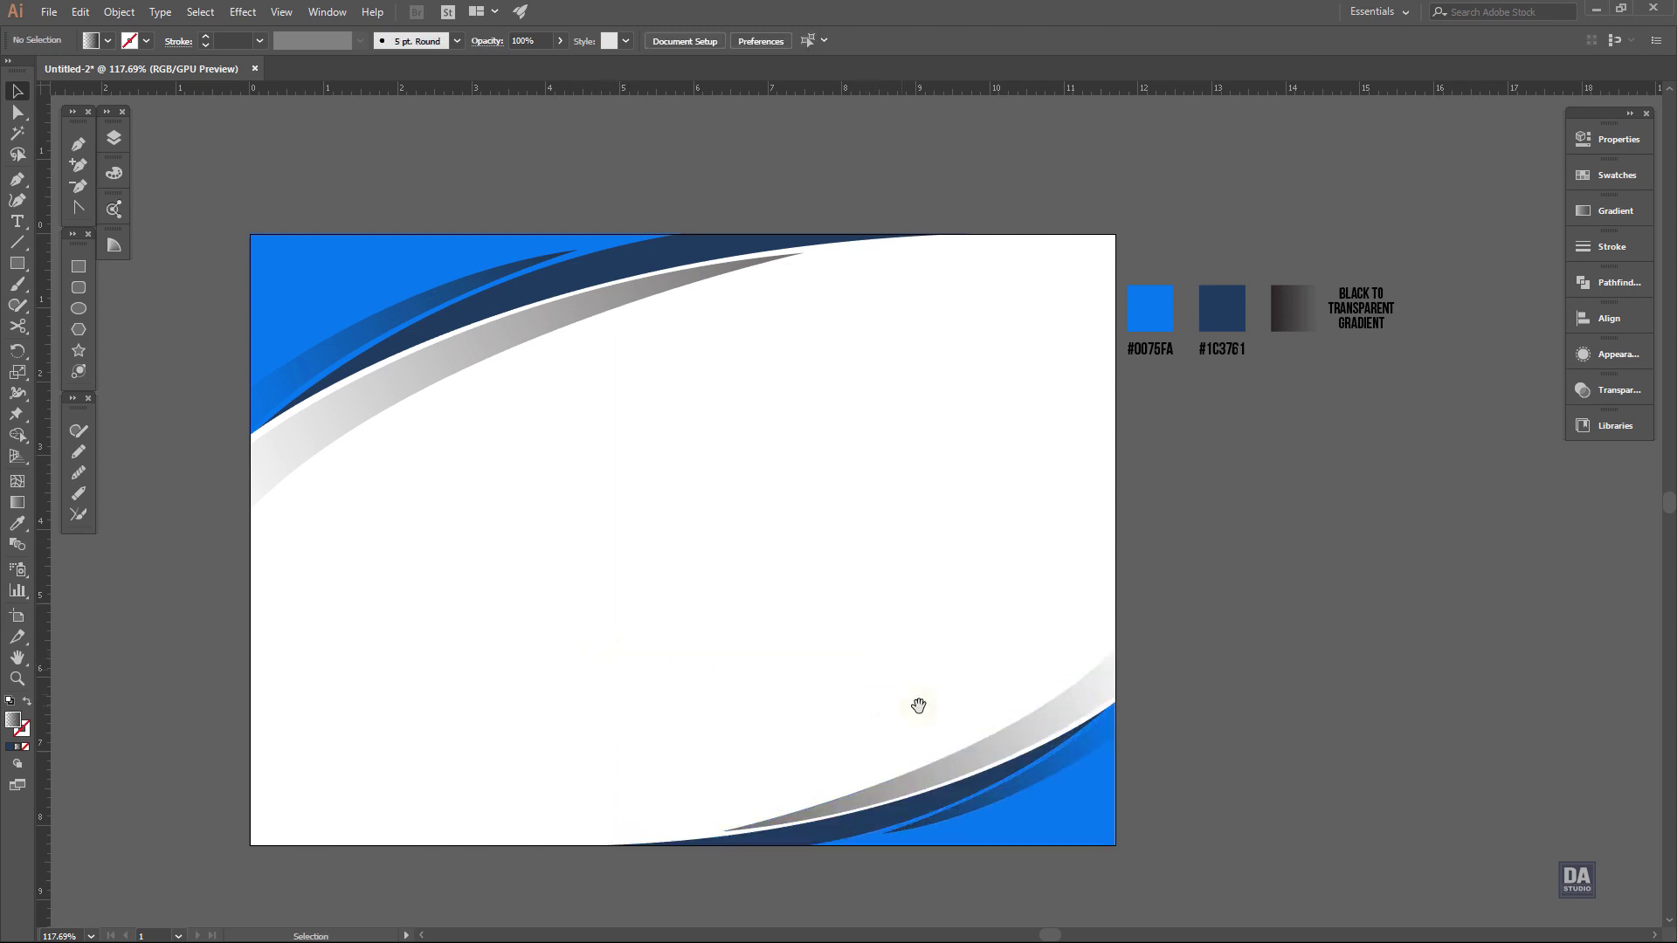
mouse_move(917, 700)
left_mouse_down()
mouse_move(995, 695)
mouse_move(977, 678)
mouse_move(910, 688)
left_mouse_up()
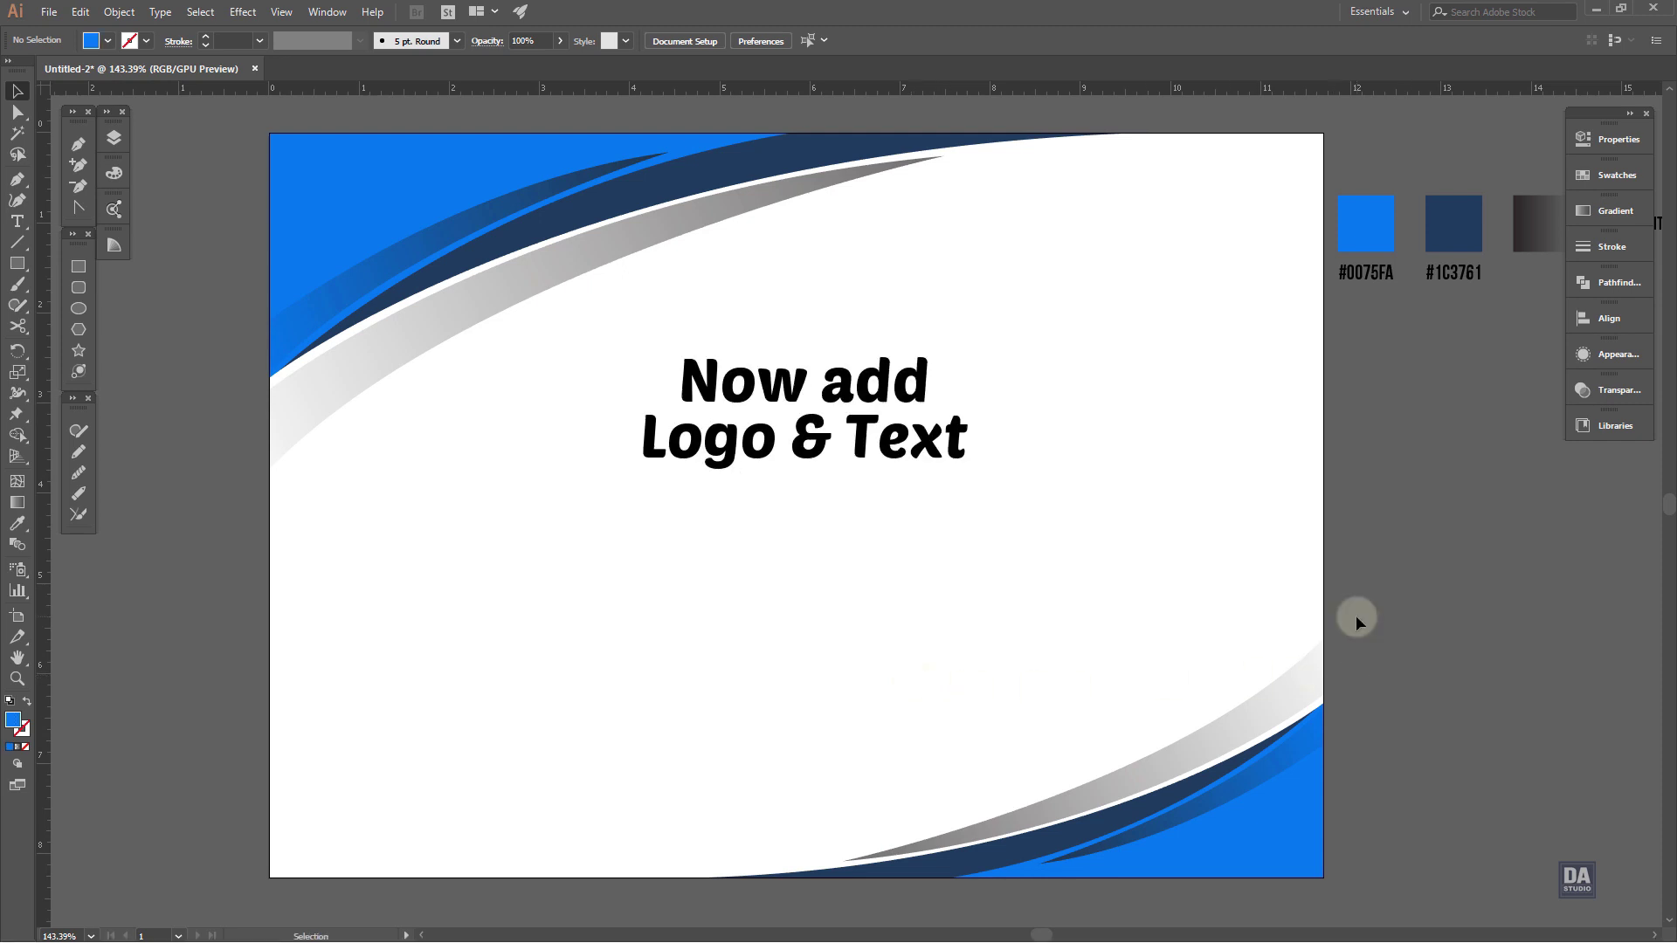
Move the DESIGN ART STUDIO logo onto the page's top-left corner and shrink it to fit
key("ctrl+v")
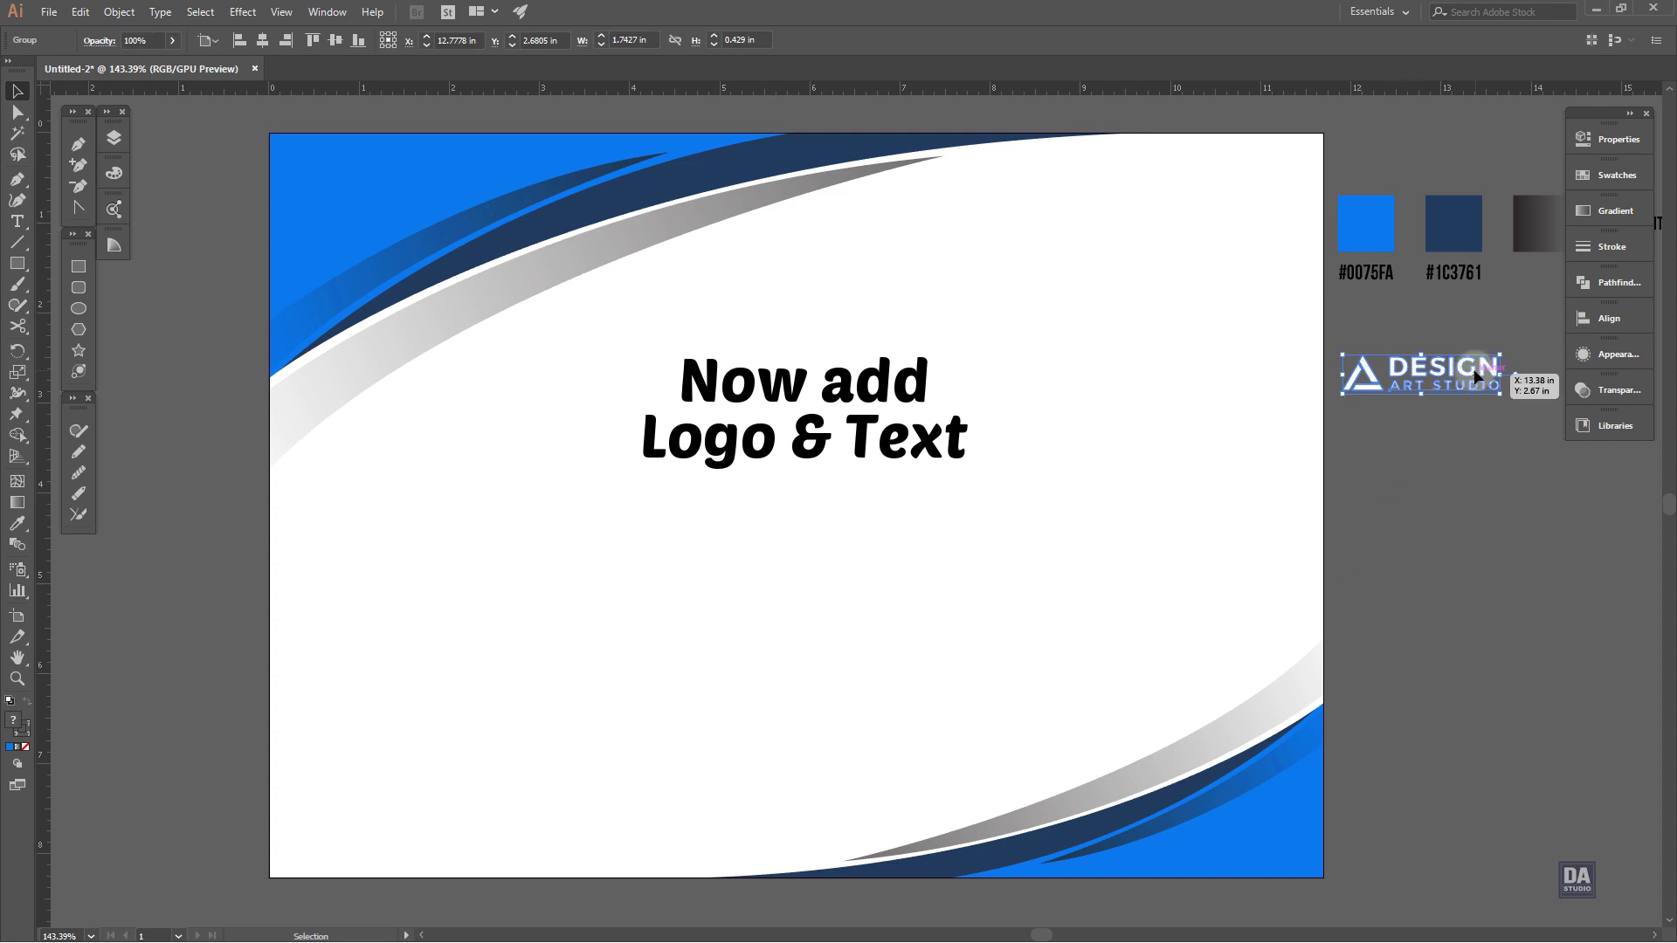
left_click_drag(1474, 369, 416, 168)
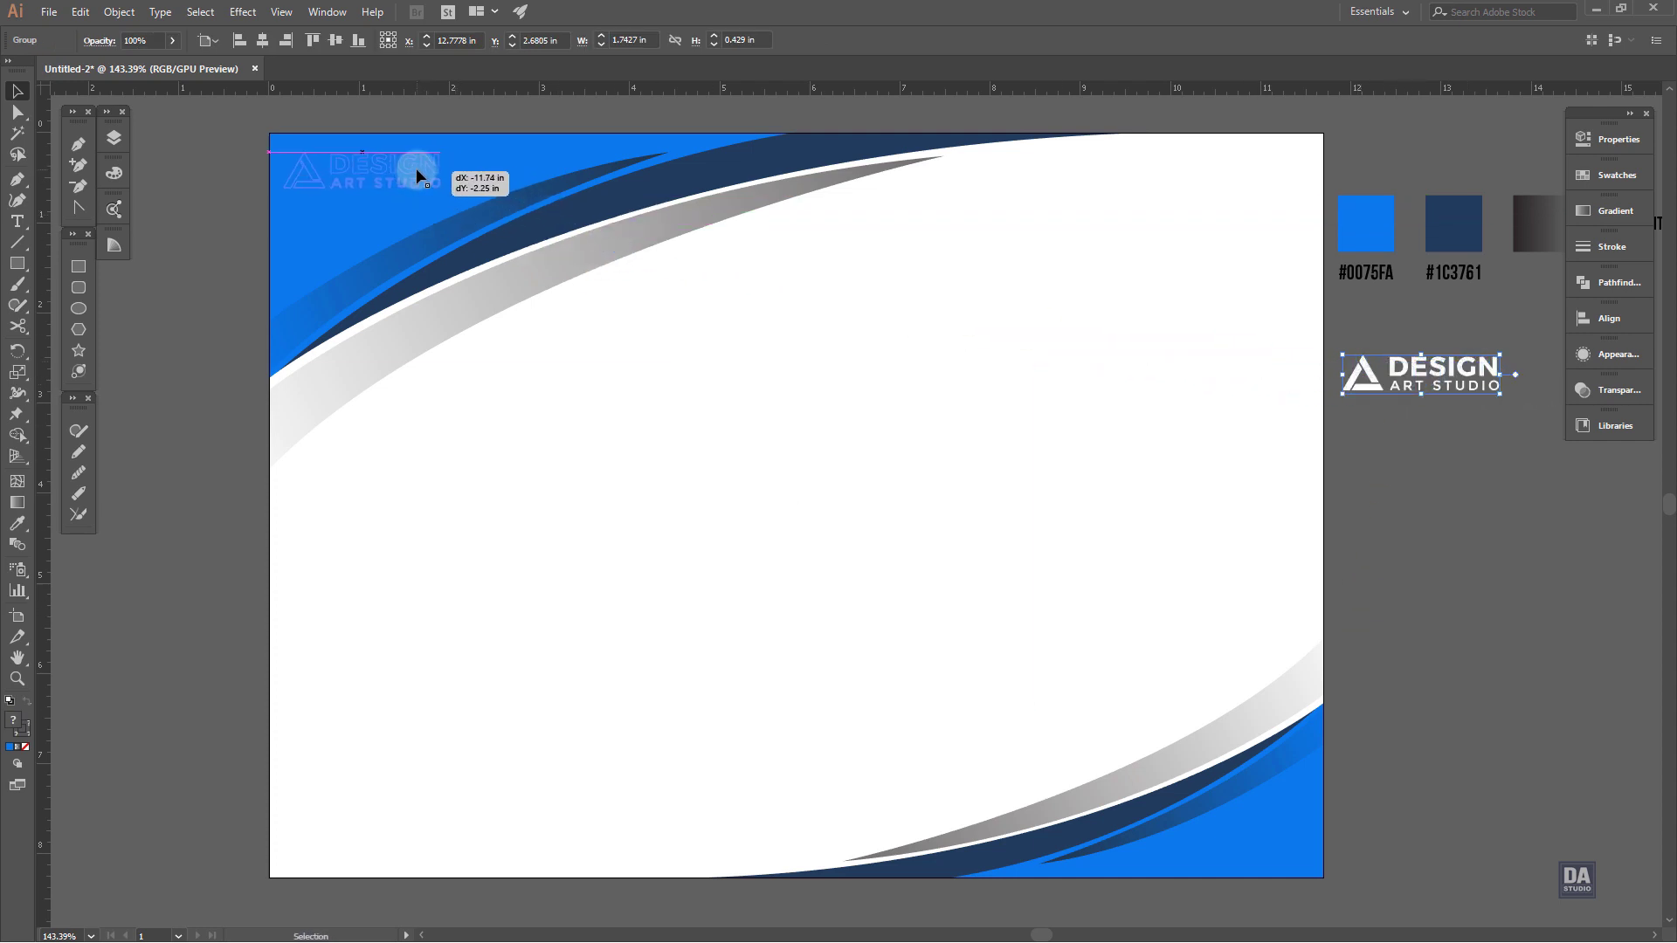
left_click_drag(442, 191, 411, 179)
scroll(350, 175, "up", 5)
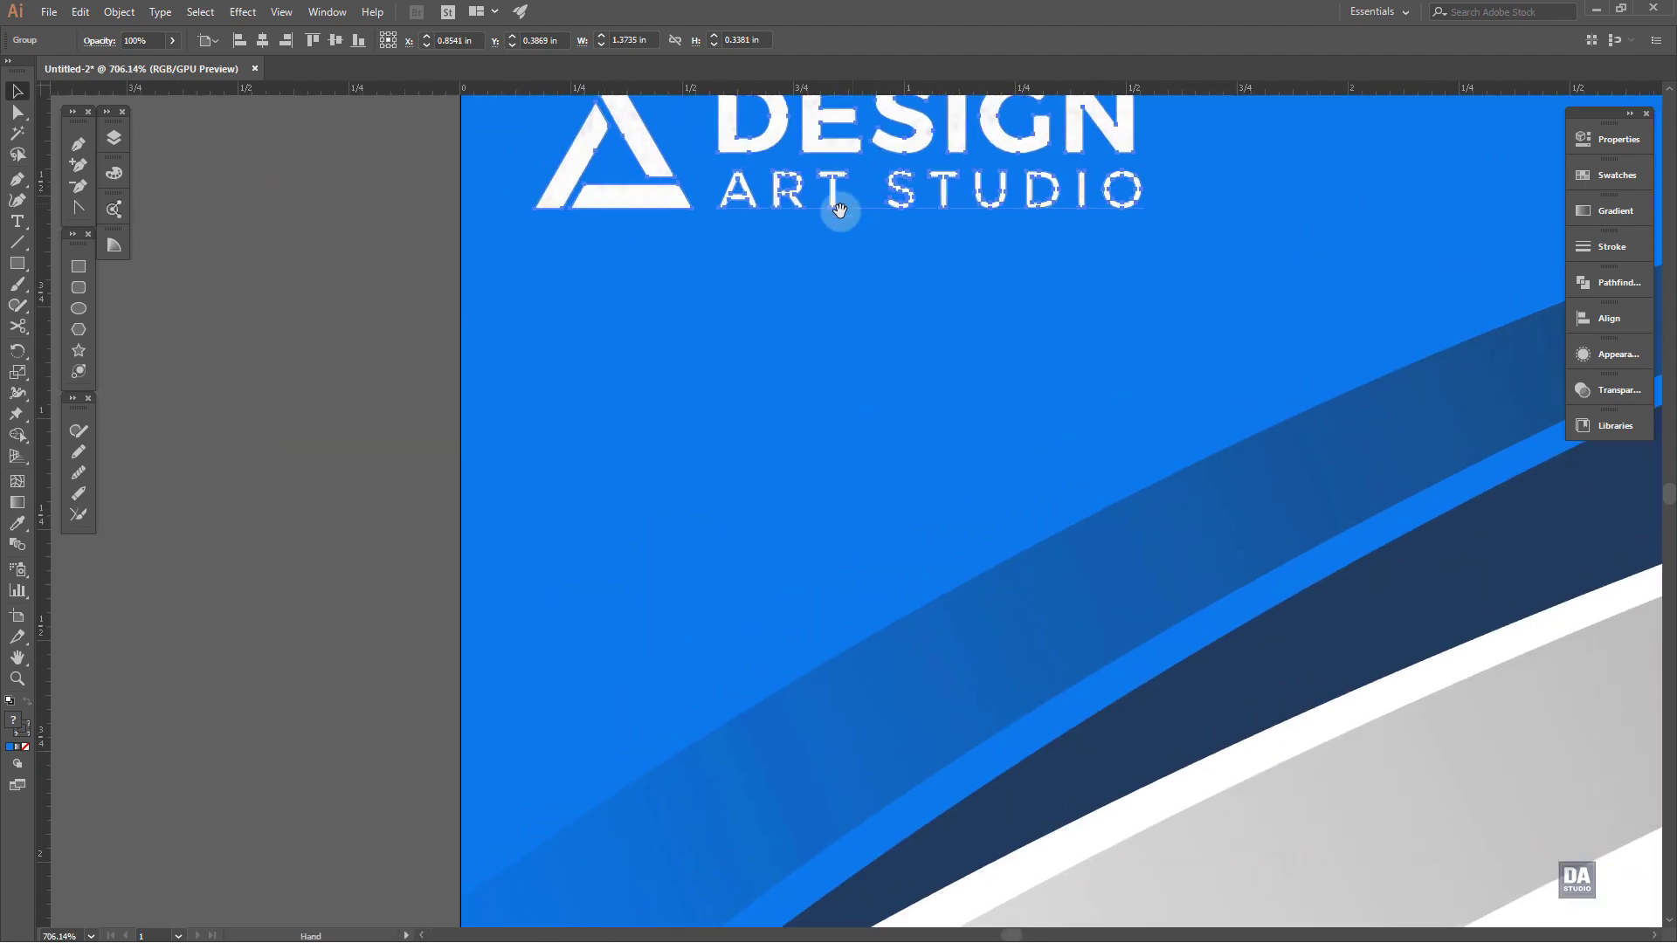
left_click_drag(839, 211, 660, 516)
Nudge the logo up, then down and right, to sit inside the blue swoosh
left_click(681, 438)
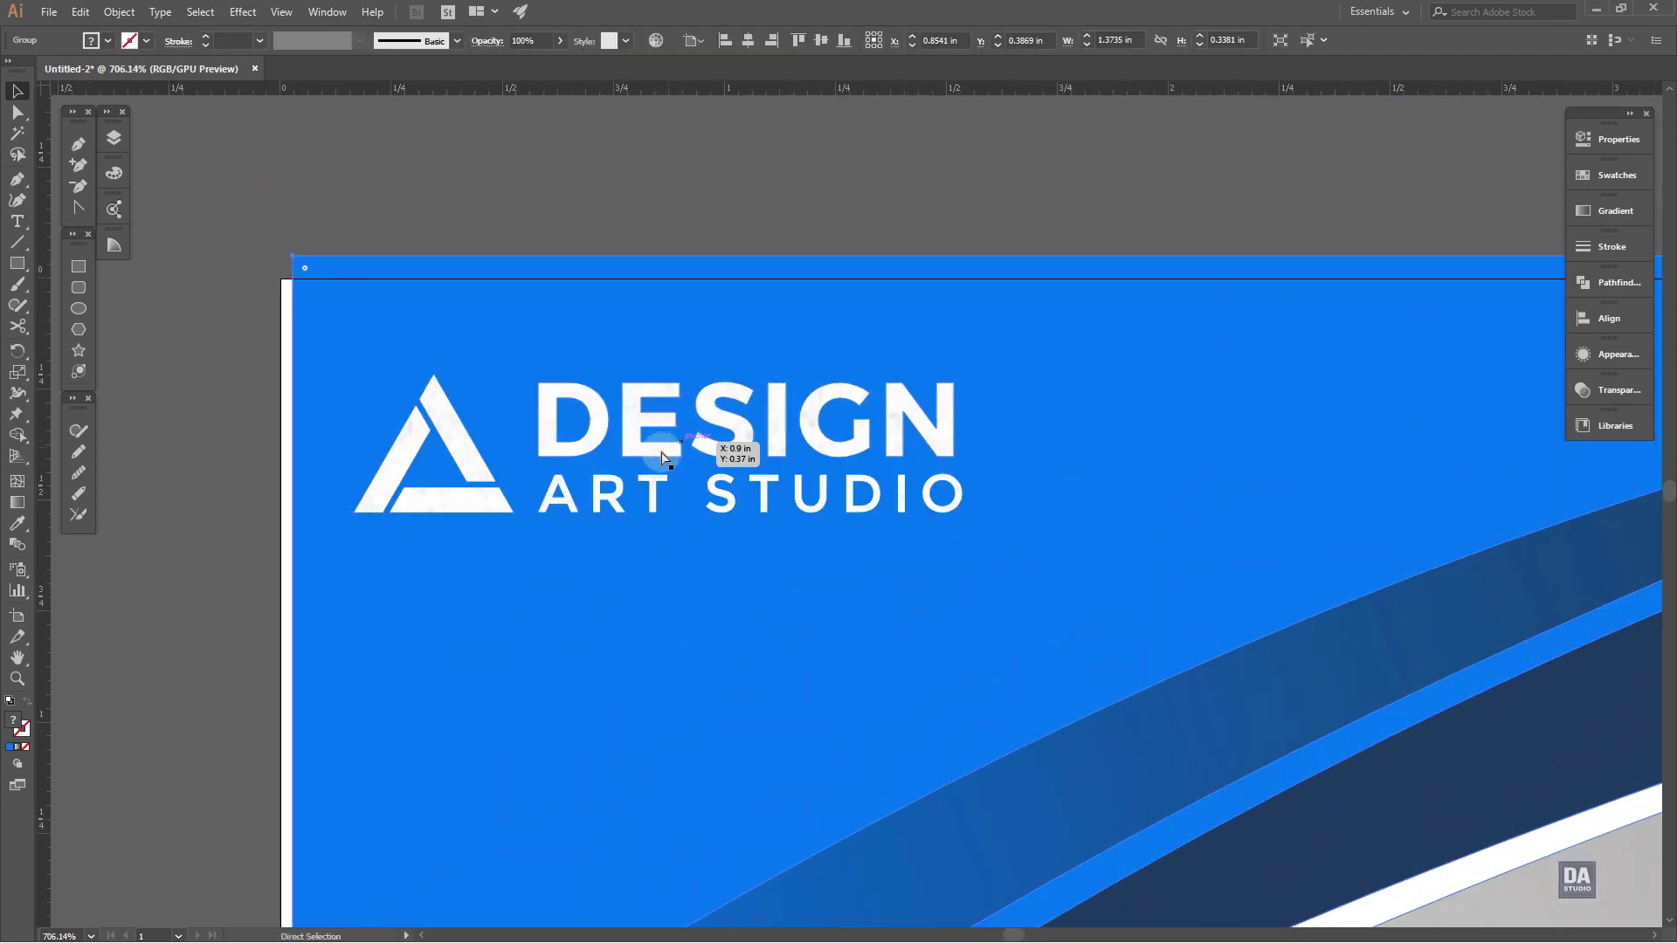
left_click(483, 493)
left_click_drag(490, 489, 483, 460)
left_click(644, 290)
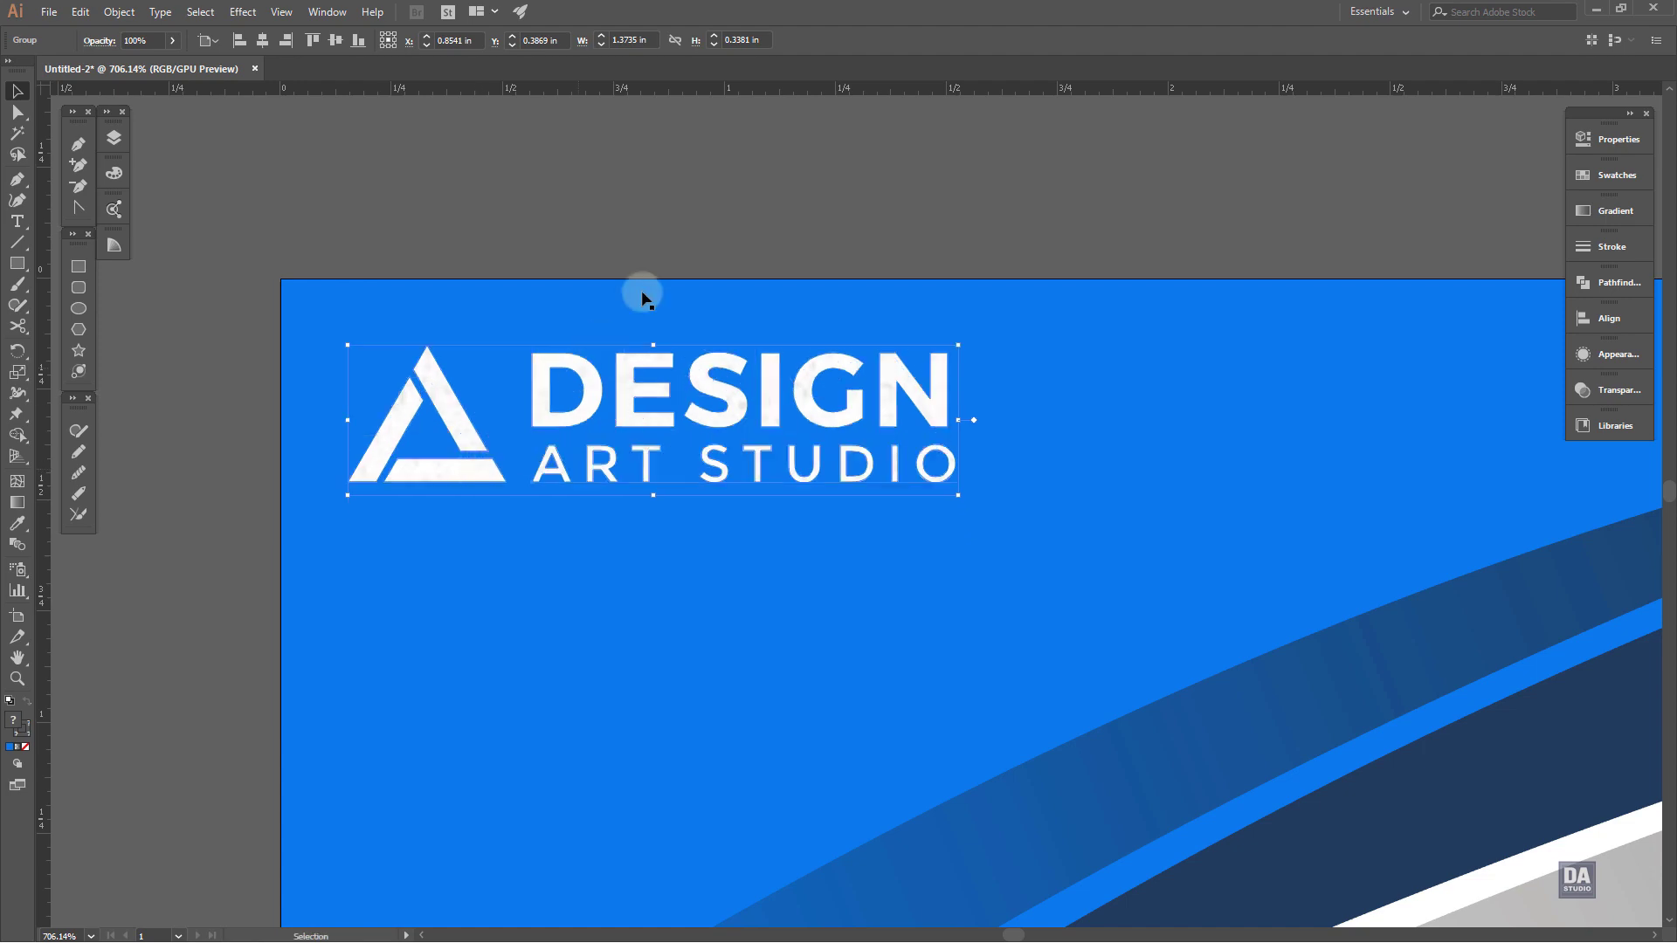
left_click_drag(883, 467, 323, 271)
mouse_move(697, 465)
left_mouse_down()
mouse_move(936, 393)
mouse_move(981, 521)
left_mouse_up()
left_click_drag(836, 385, 874, 424)
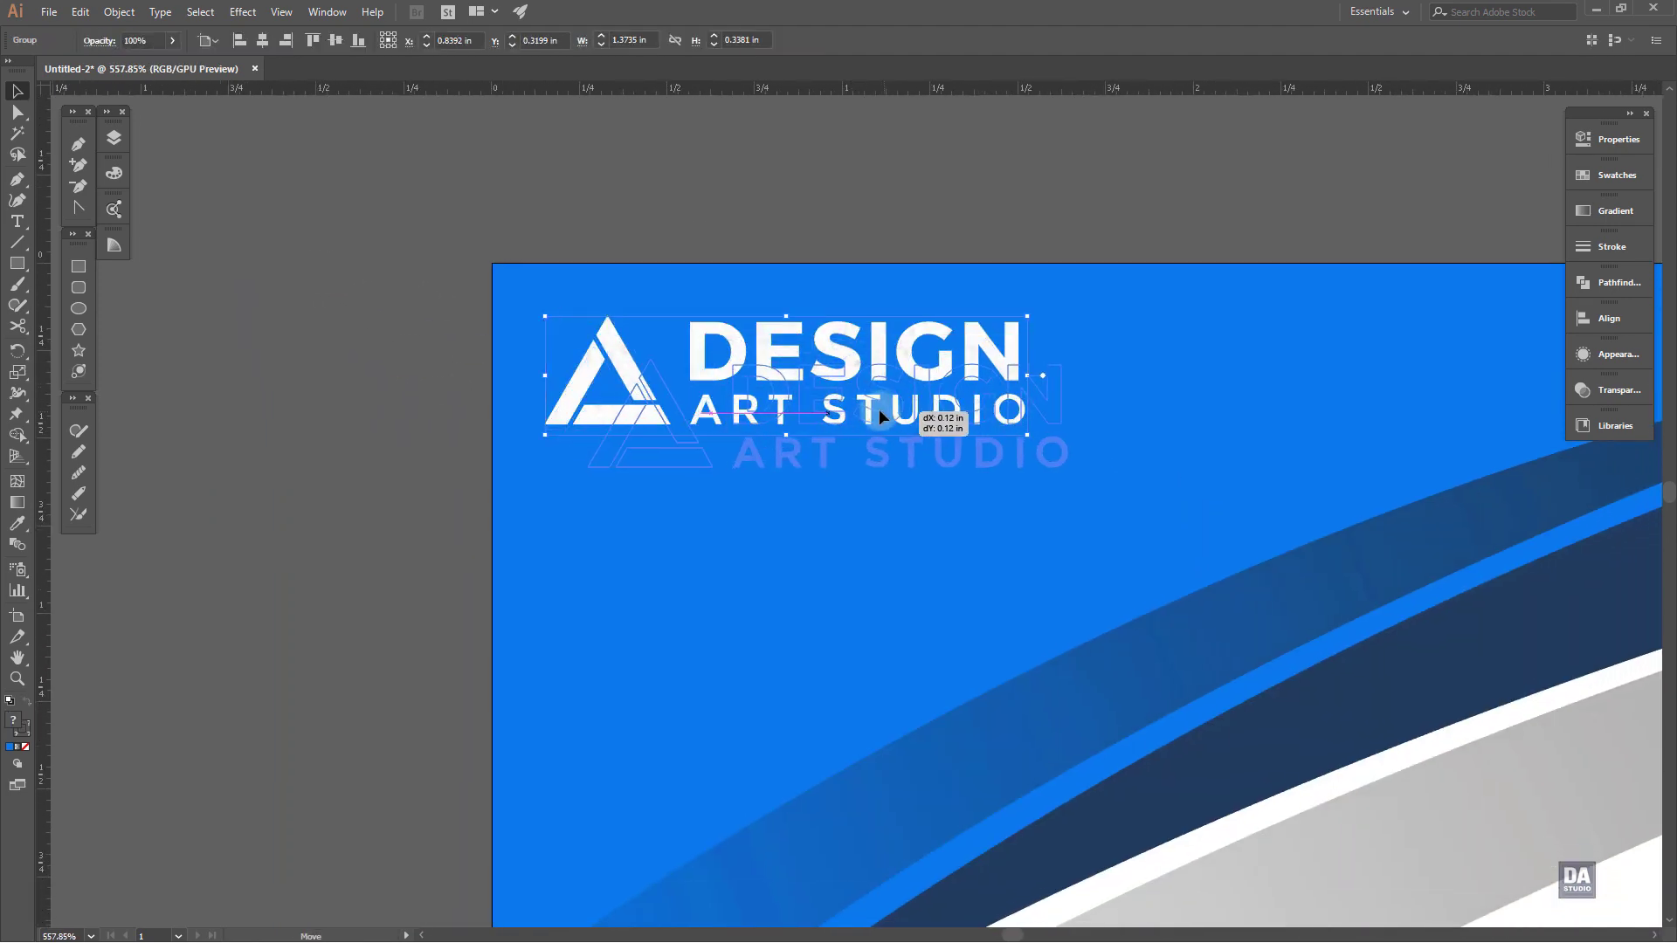
left_click(322, 539)
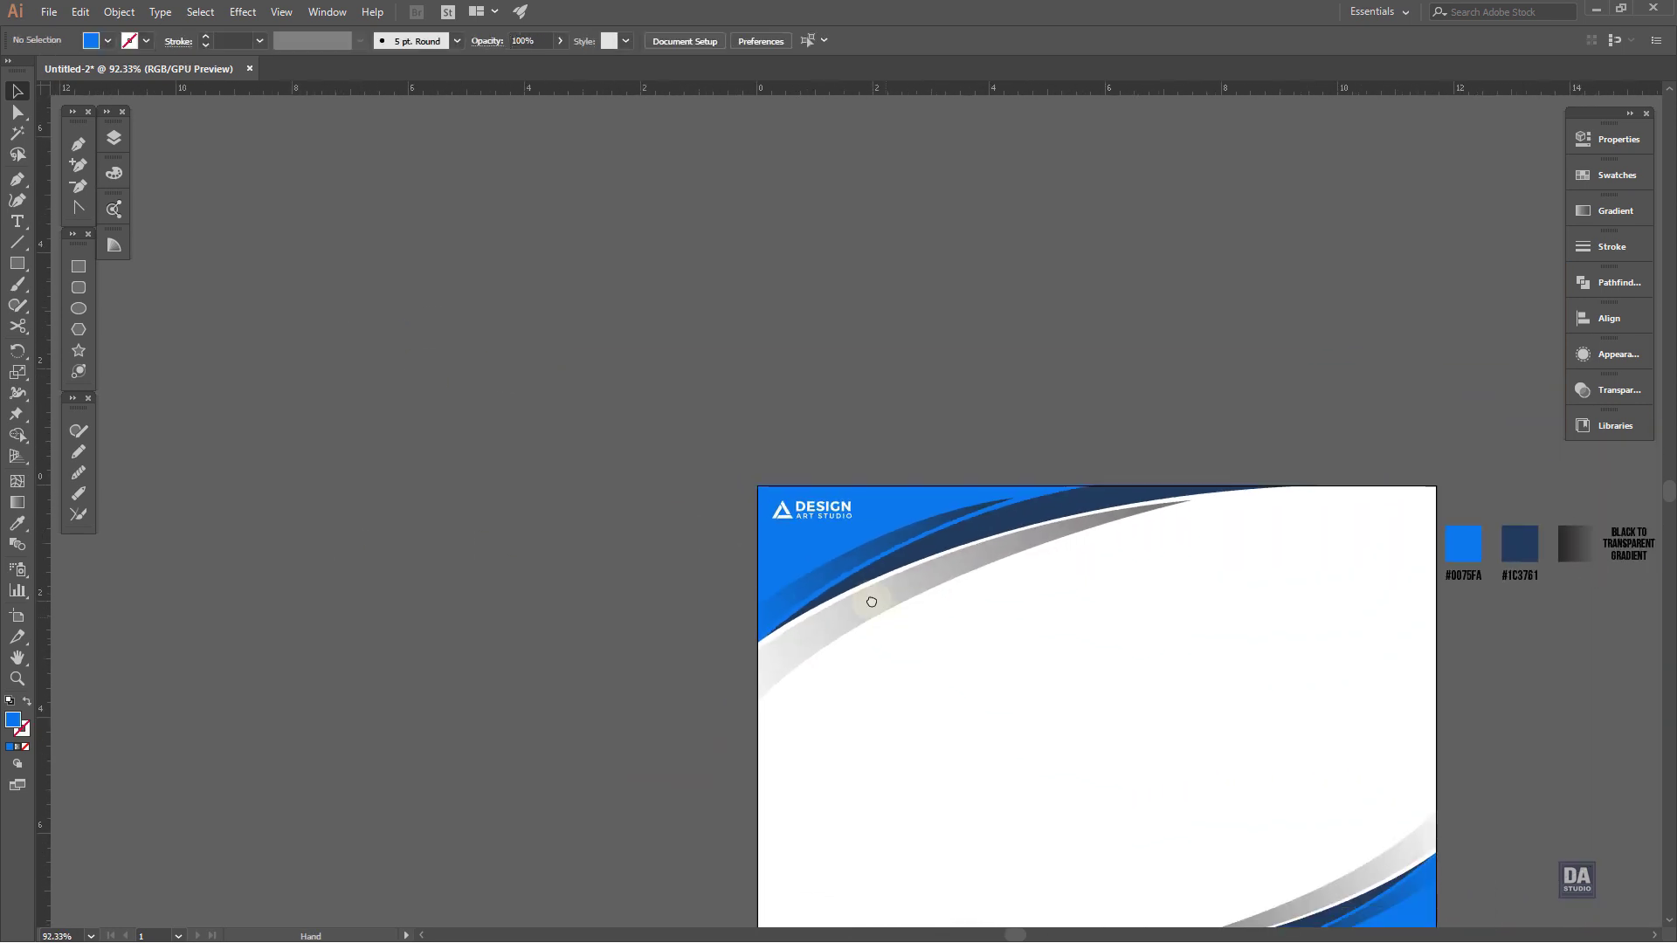
mouse_move(427, 329)
left_mouse_down()
mouse_move(663, 483)
mouse_move(936, 610)
left_mouse_up()
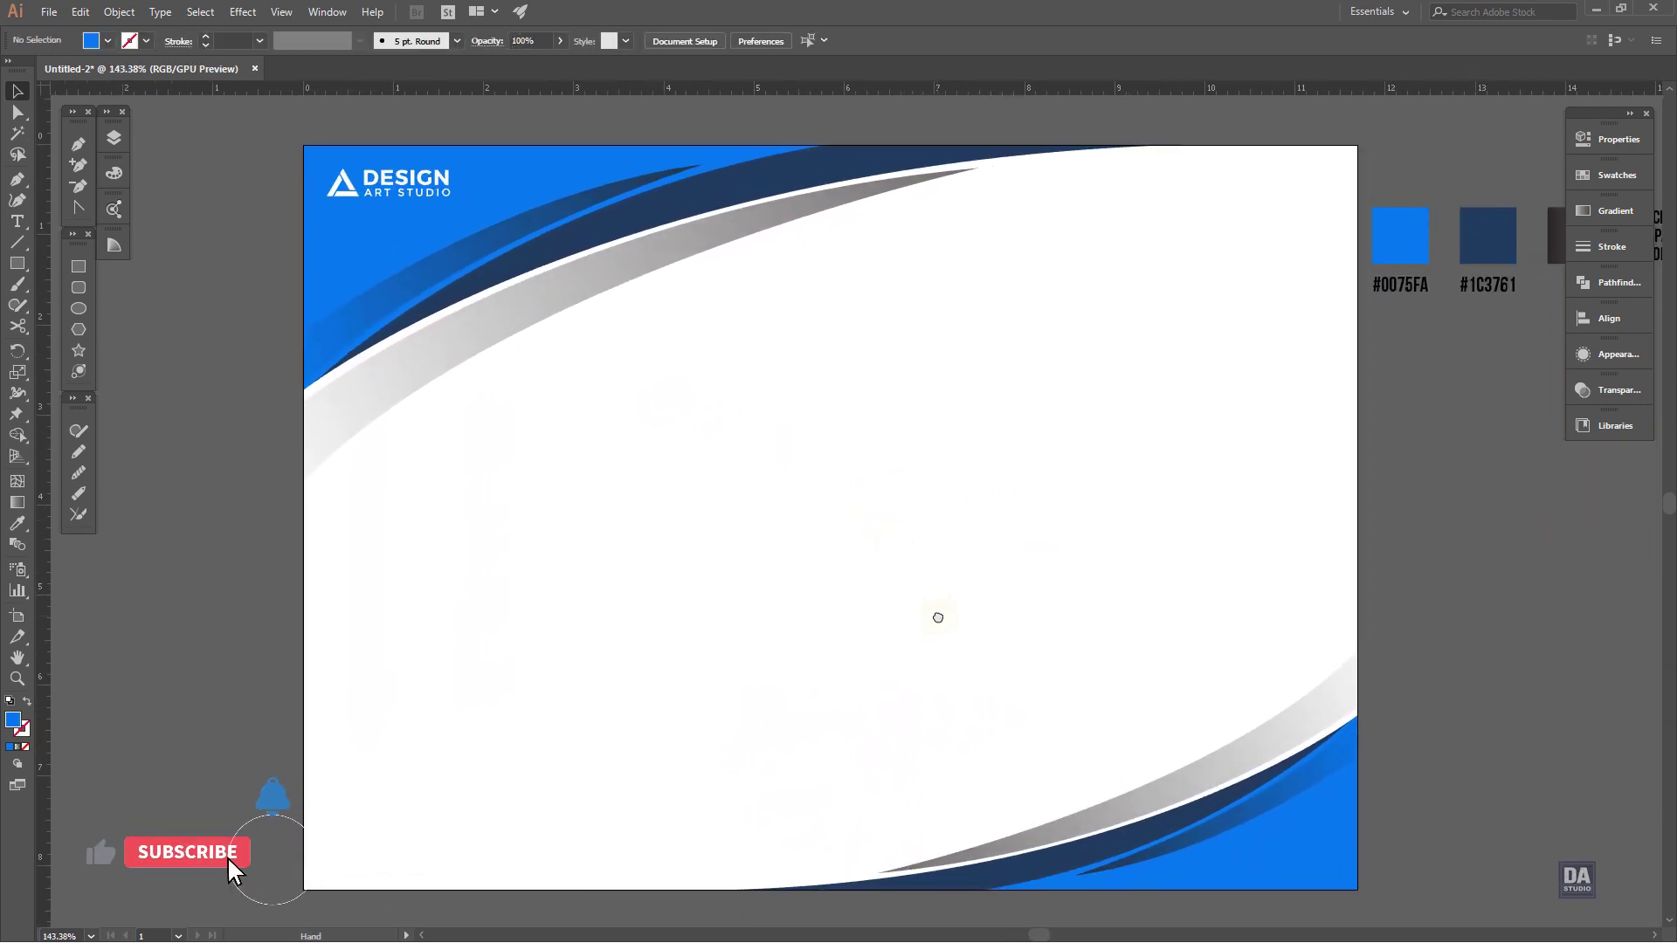
key("a")
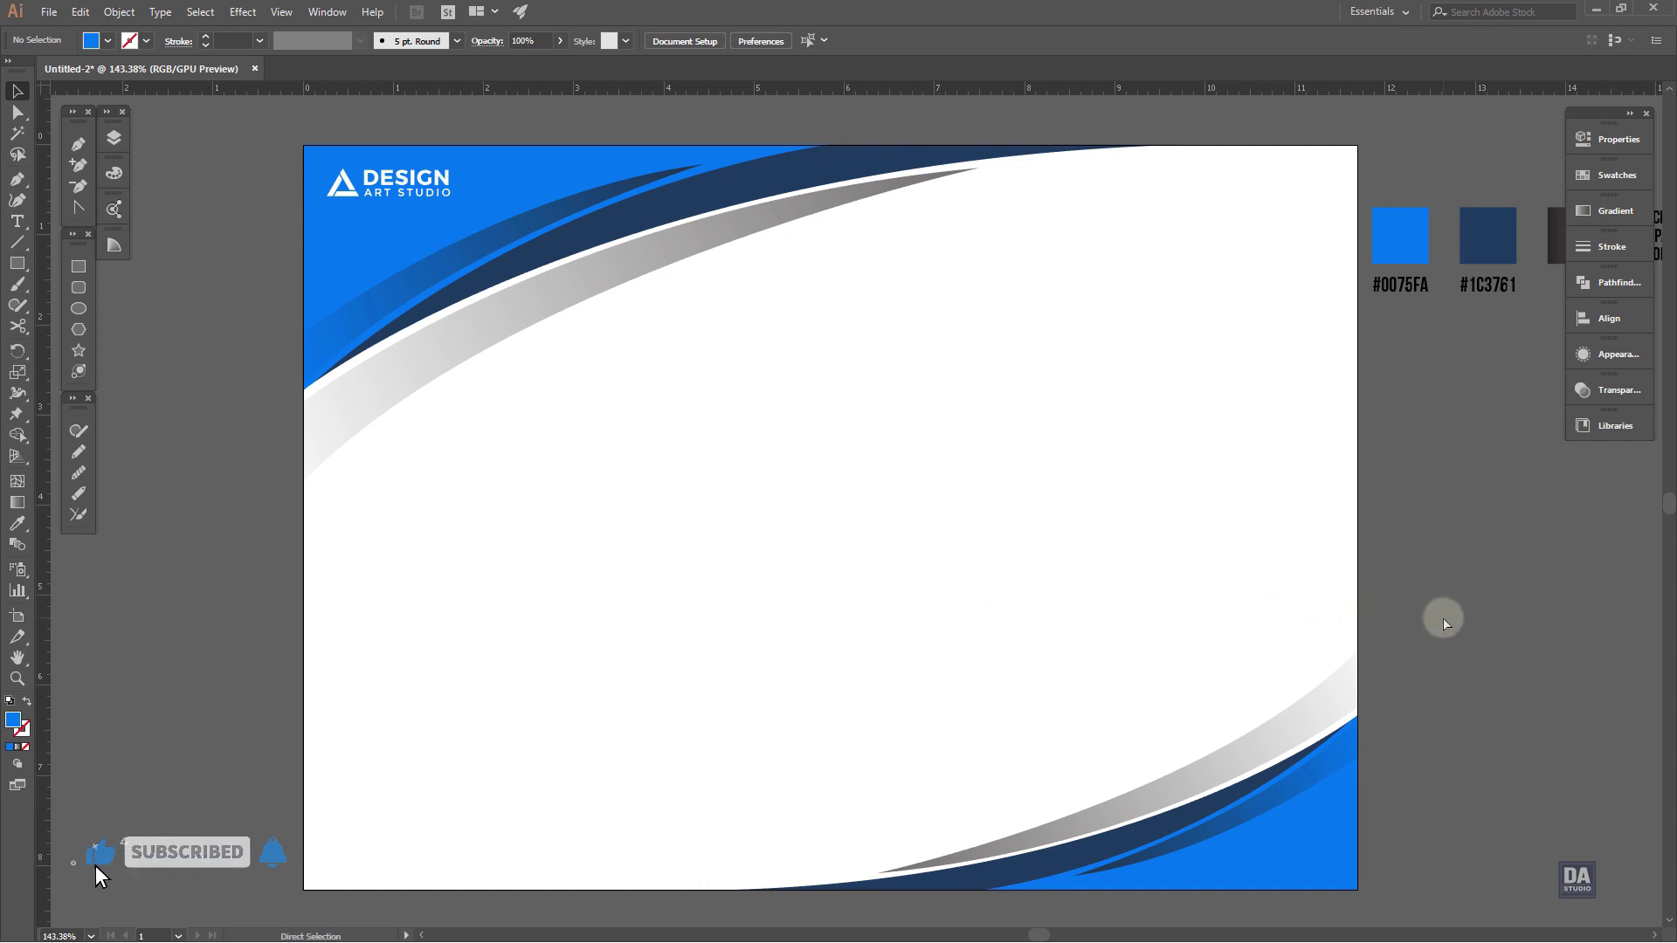